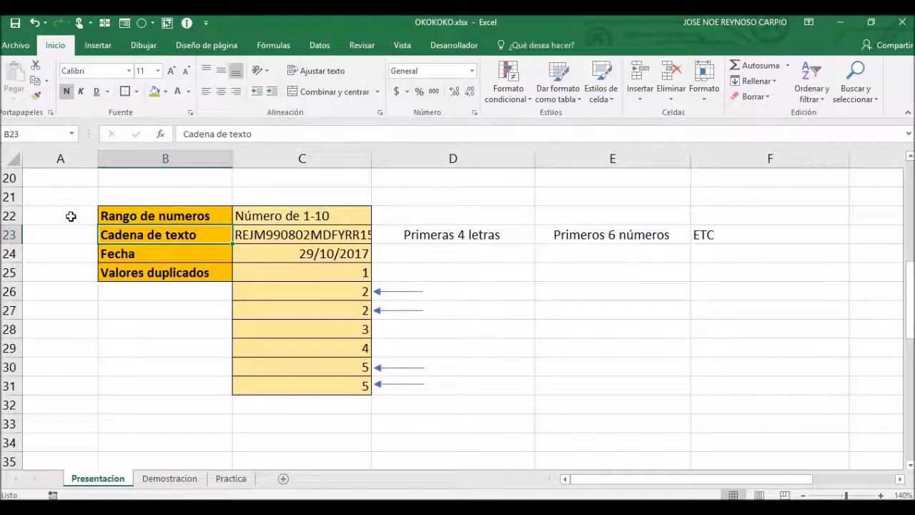
Review the "Cadena de texto" row, covering the sample string and its breakdown into first 4 letters and first 6 numbers
key(Right)
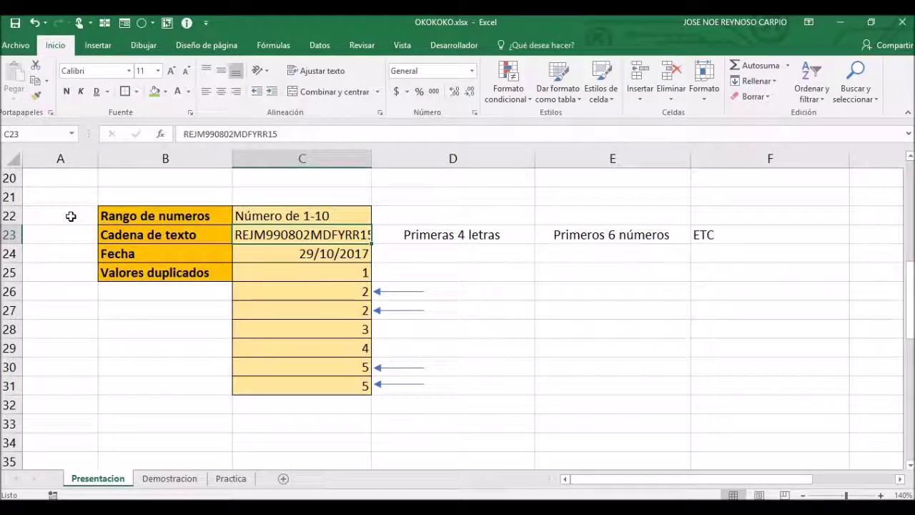
key(Right)
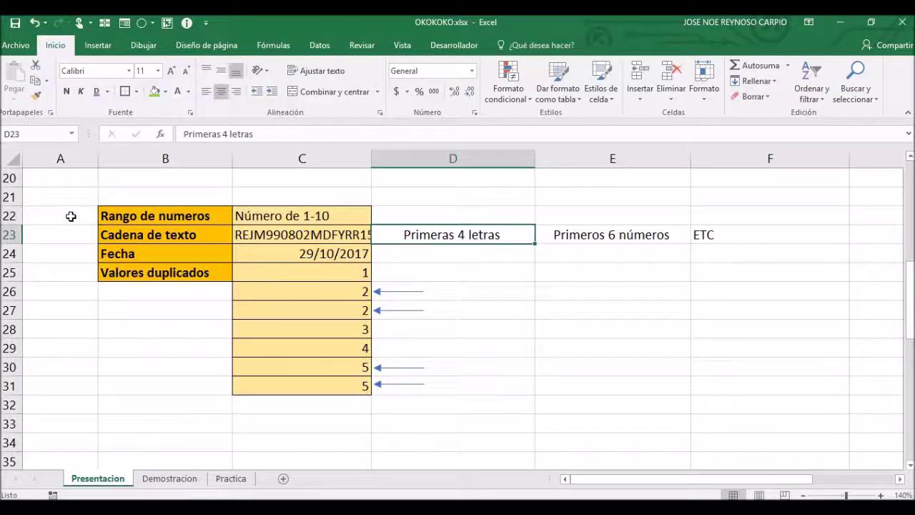
key(Right)
key(Right)
key(Down)
key(Left)
key(Left)
key(Left)
key(Left)
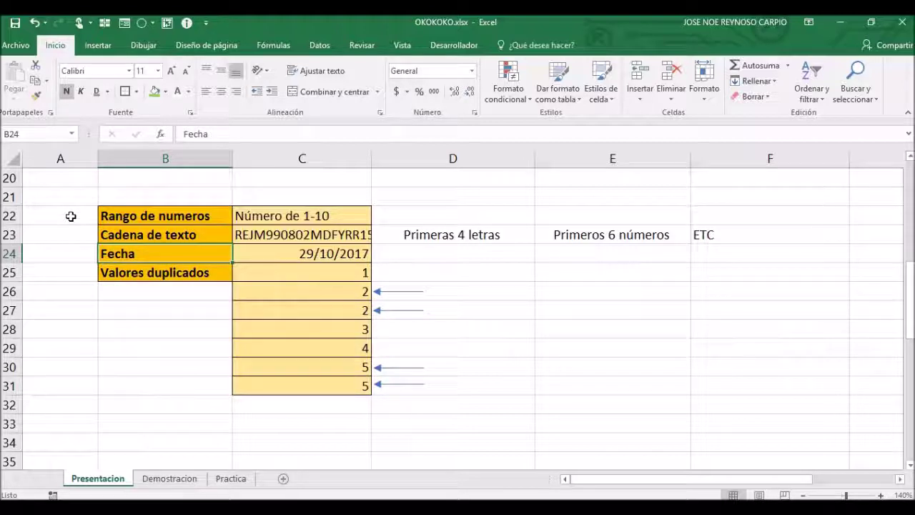
Review the "Fecha" row and the "Valores duplicados" list, including the repeated values marked with arrows
key(Right)
key(Down)
key(Left)
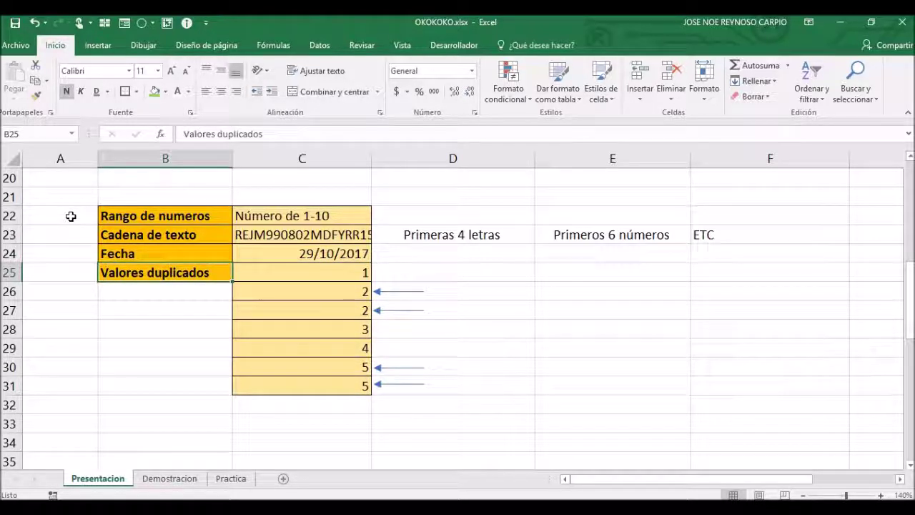
key(Right)
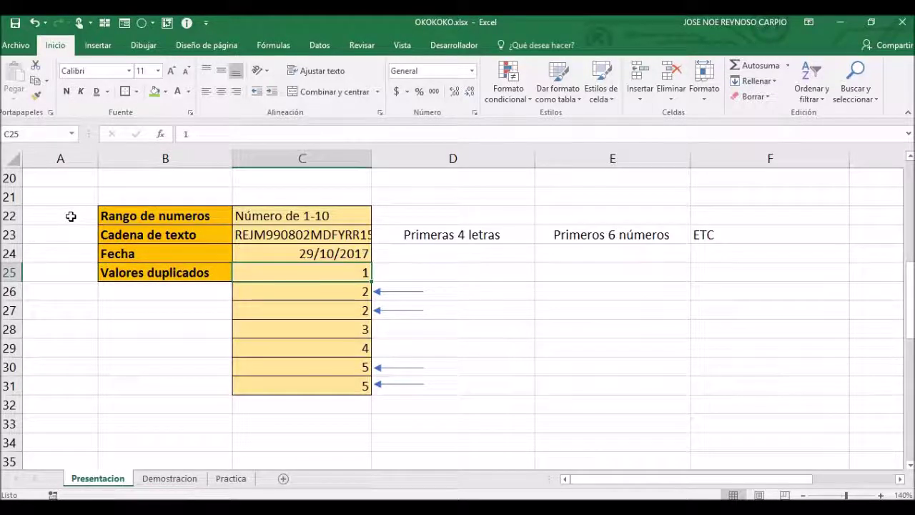
key(Right)
key(Down)
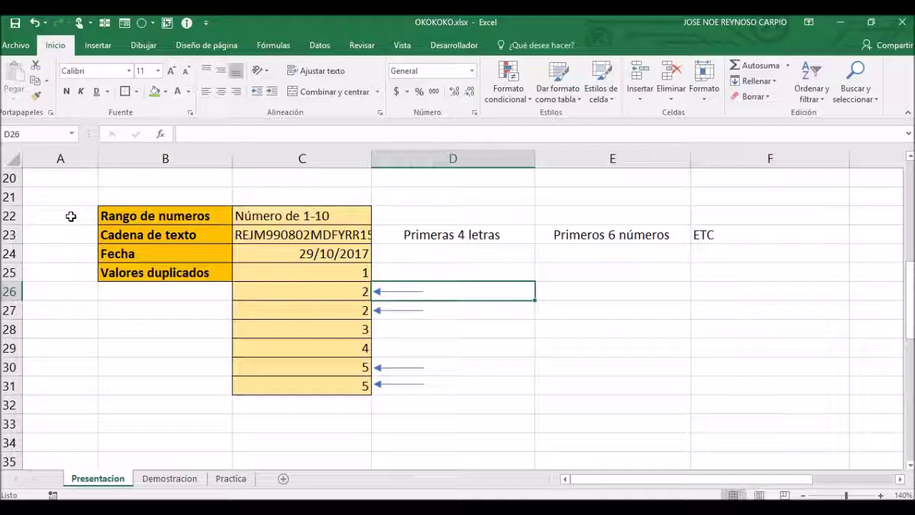
key(Down)
key(Down)
key(Down)
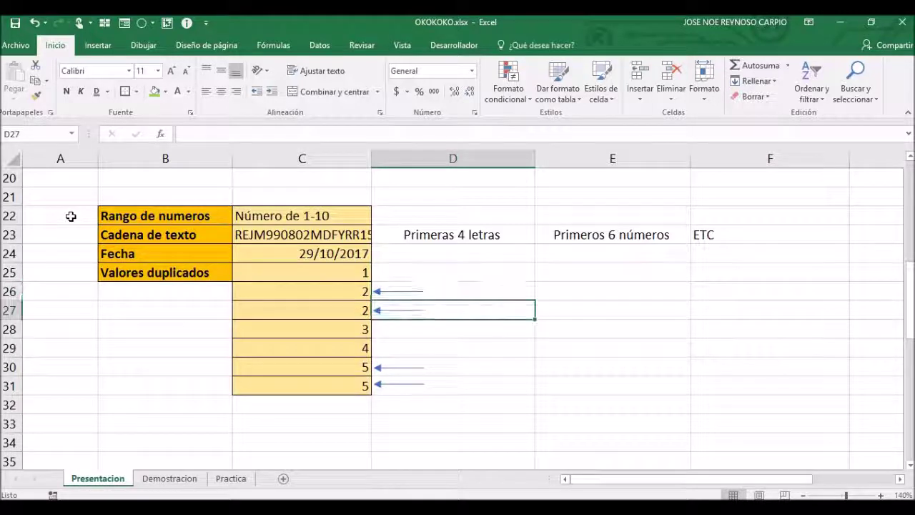
key(Down)
key(Down)
key(Down)
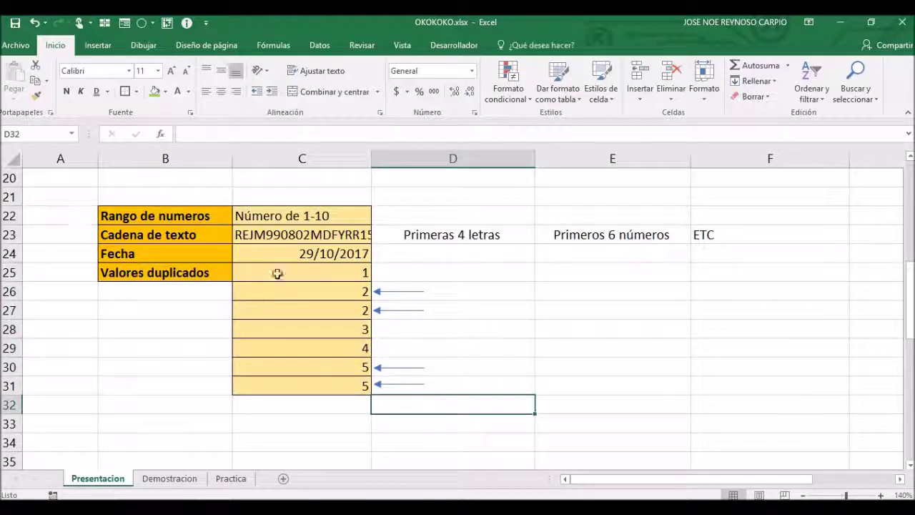
Examine the highlighted top, bottom and average examples from row 37 down on the Presentacion sheet at 120% zoom
drag(910, 289, 909, 331)
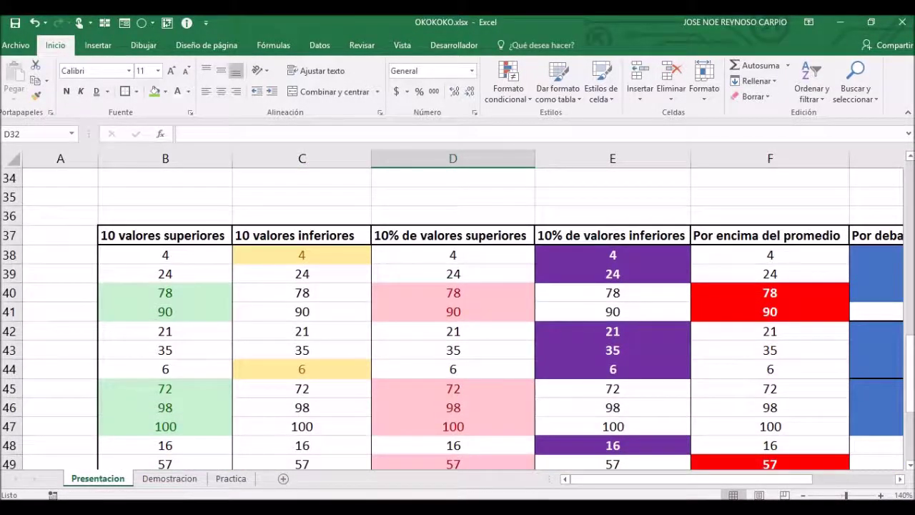
click(803, 495)
click(802, 496)
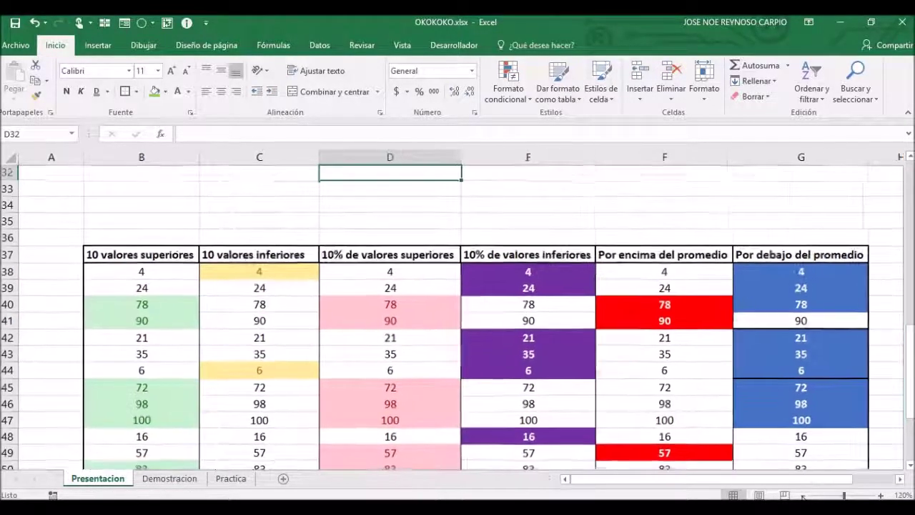
drag(910, 361, 910, 384)
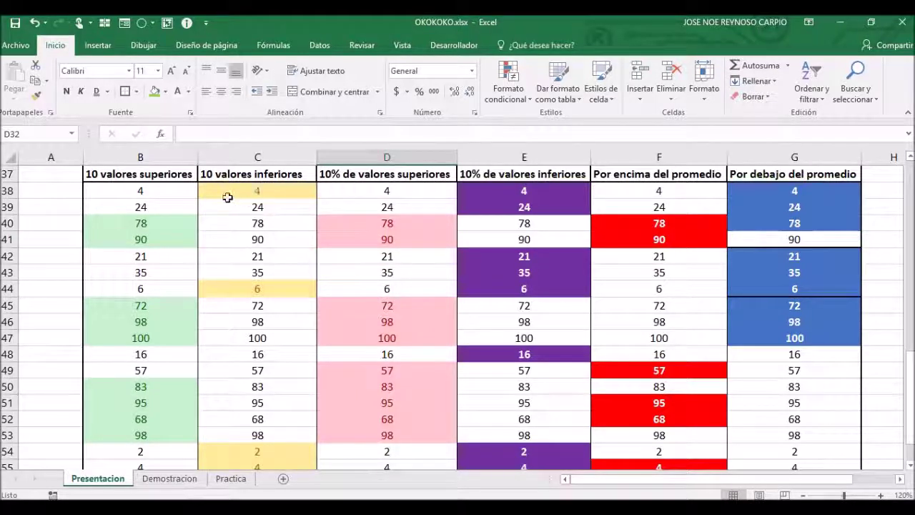
drag(176, 194, 247, 457)
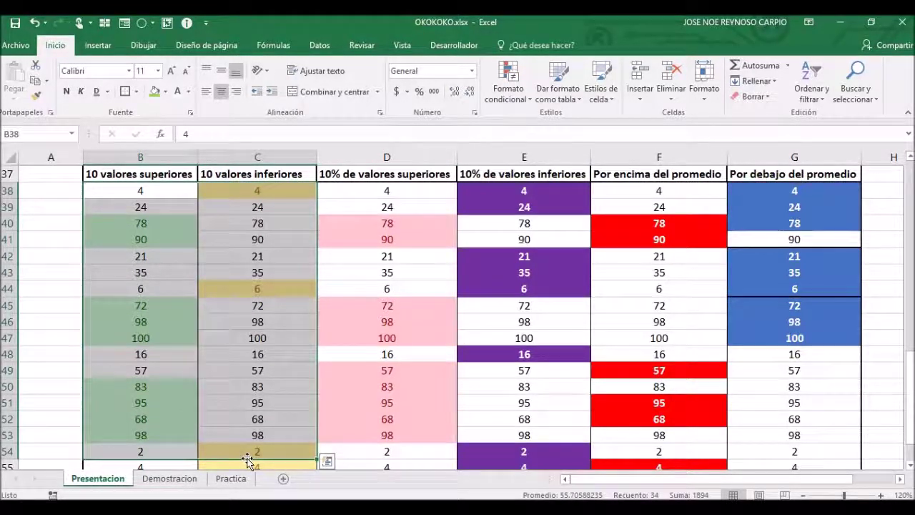
On the Demostracion sheet, start a "10 superiores" conditional formatting rule for the "10 valores superiores" values in D3:D22
click(192, 482)
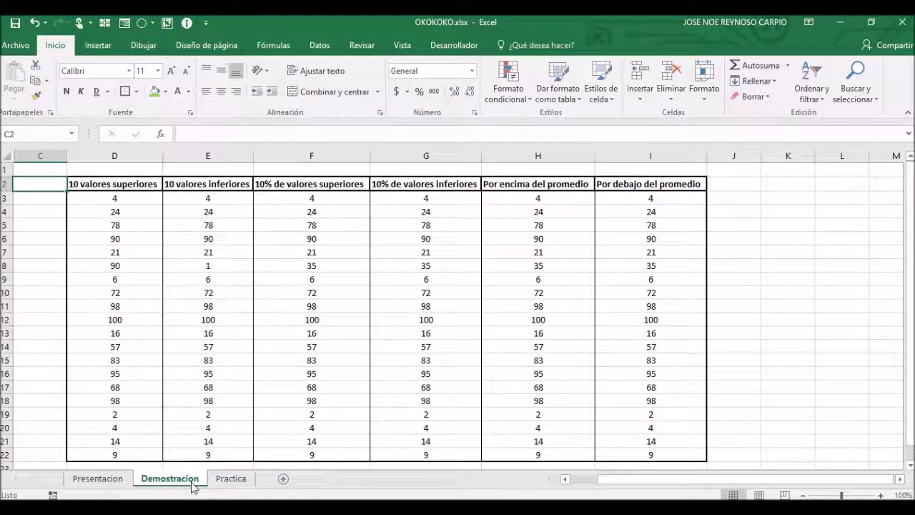
click(113, 200)
drag(113, 201, 117, 449)
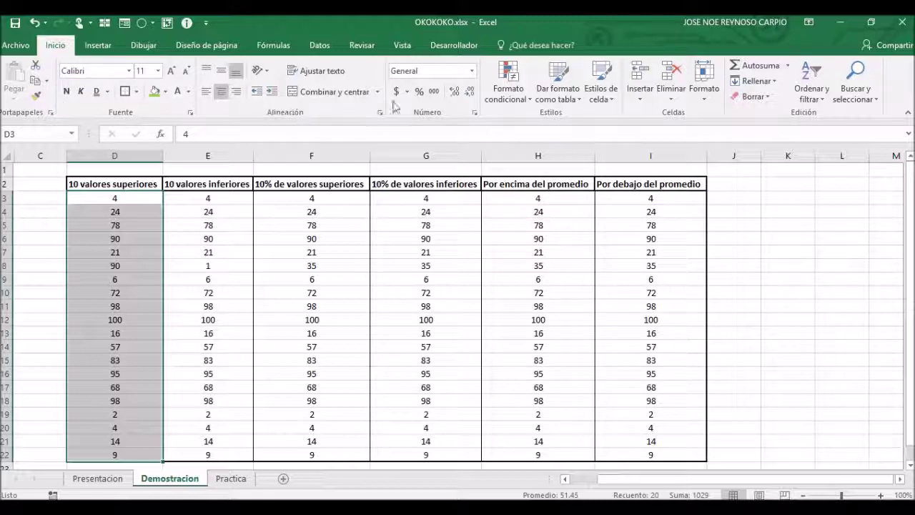
click(523, 100)
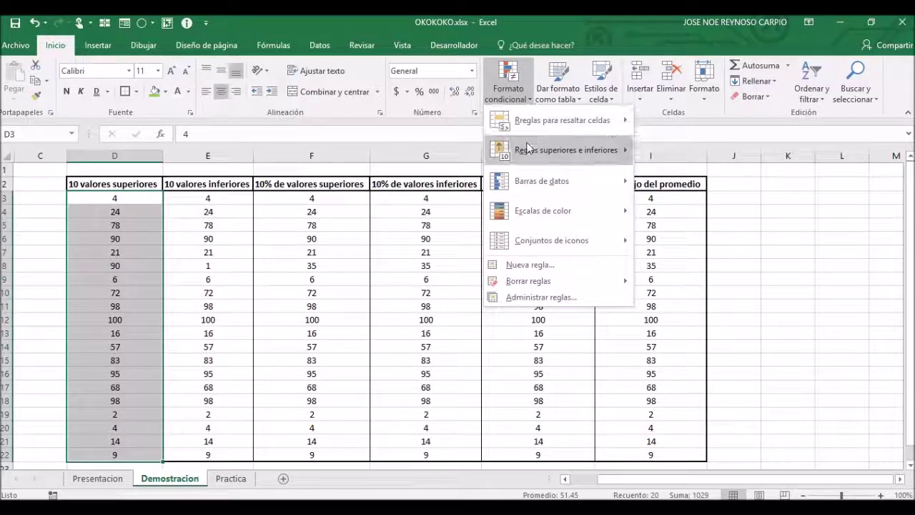
mouse_move(530, 152)
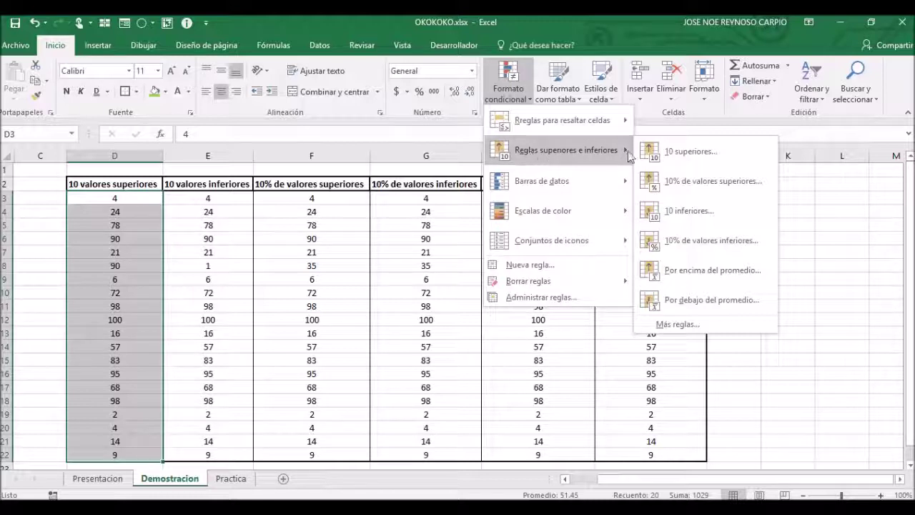
click(685, 152)
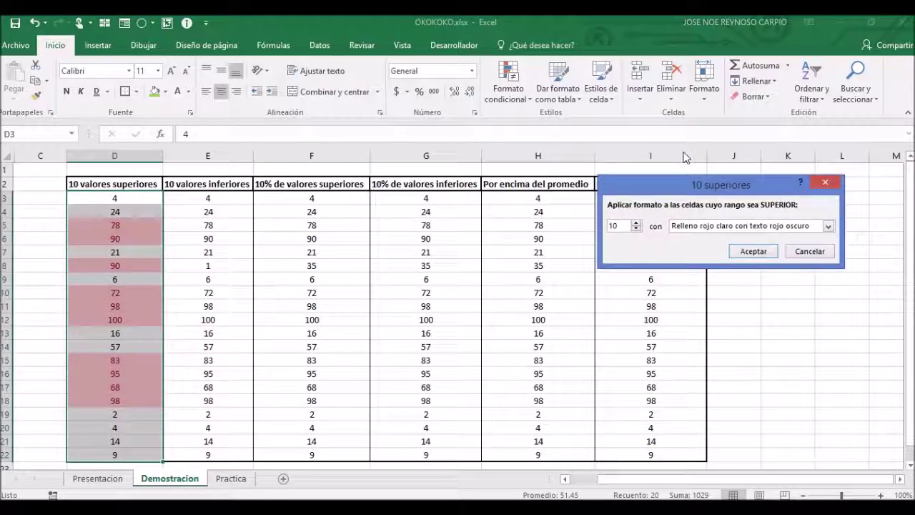
Try different counts for the top-values rule, lowering it to 1 and raising it to 9
click(636, 228)
click(636, 229)
click(636, 229)
click(636, 229)
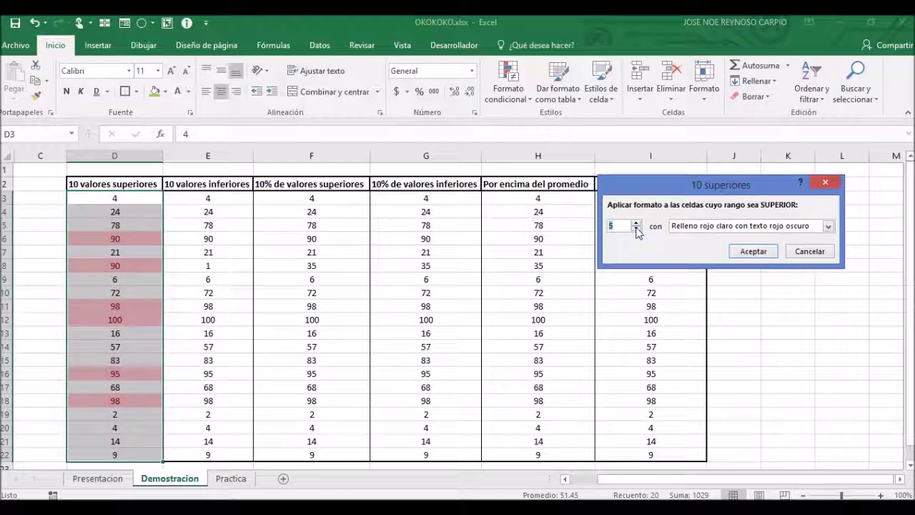
click(636, 229)
click(635, 228)
click(636, 229)
click(635, 229)
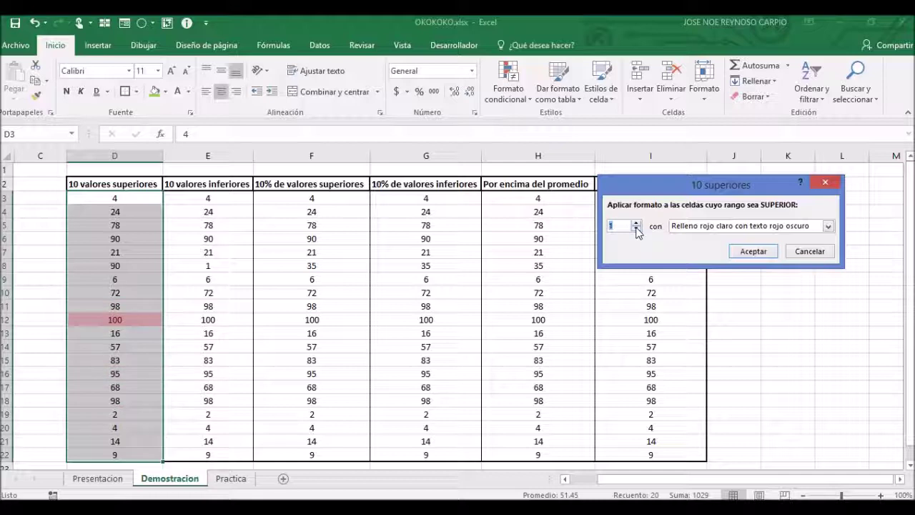
click(636, 222)
click(636, 222)
click(635, 222)
click(635, 223)
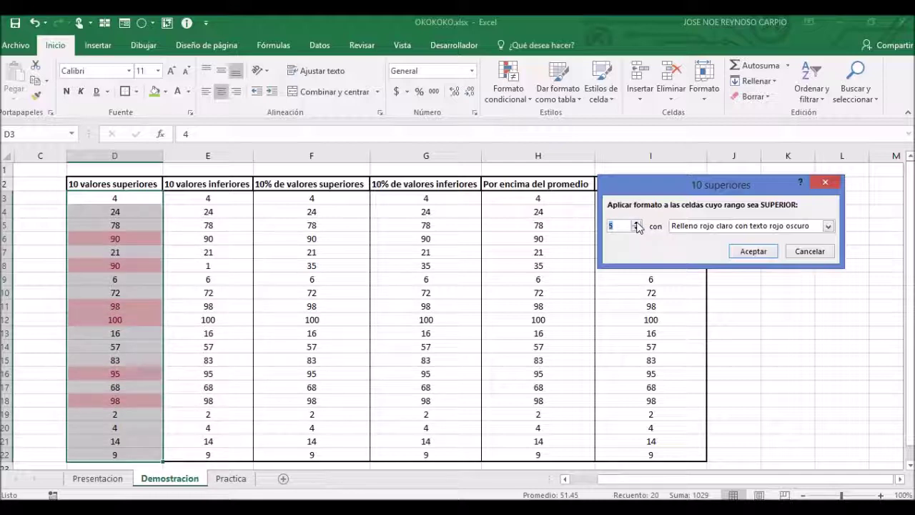
click(636, 222)
click(636, 222)
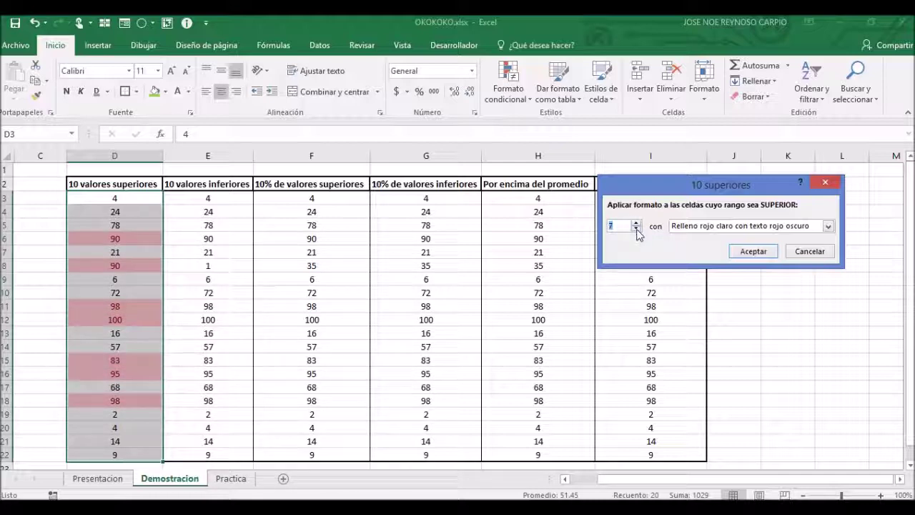
click(636, 223)
click(636, 223)
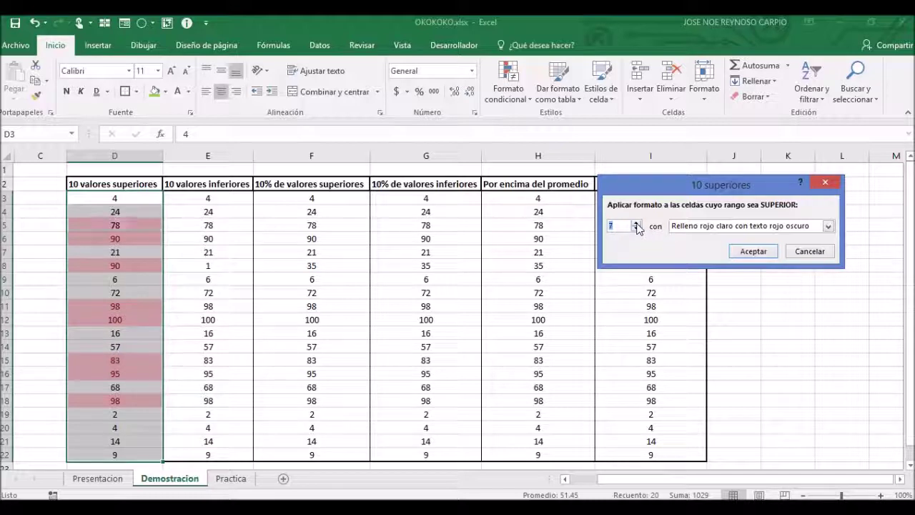
click(636, 223)
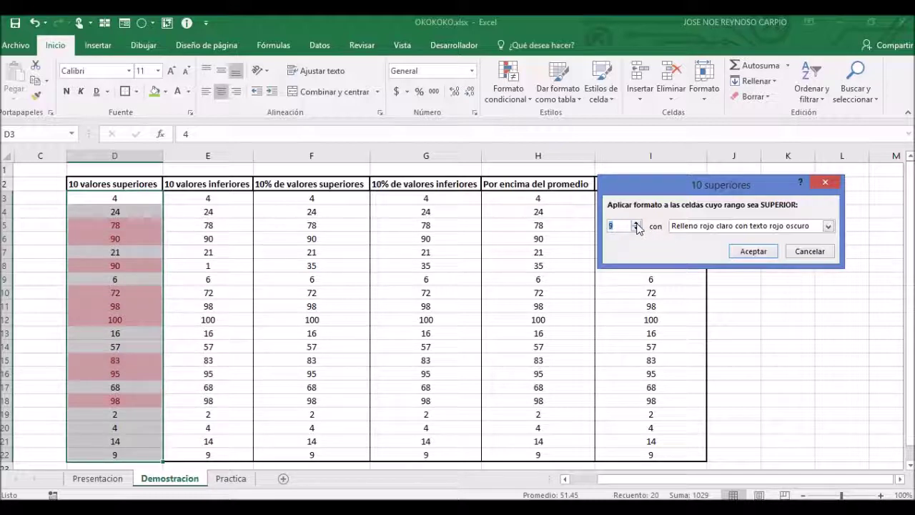
Set the number of highest values highlighted by the rule to 5
click(636, 230)
click(636, 229)
click(637, 229)
click(636, 230)
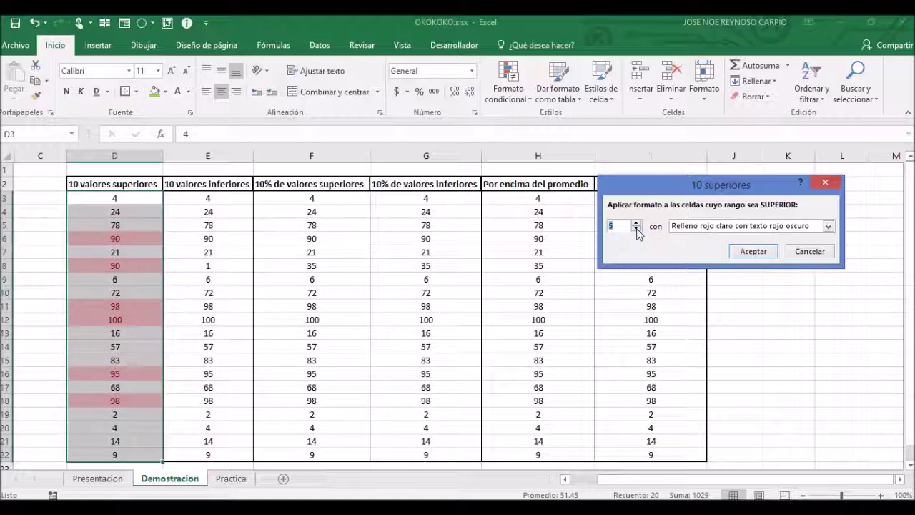
Choose a custom format (Formato personalizado) for the rule and set its number category to General
click(690, 228)
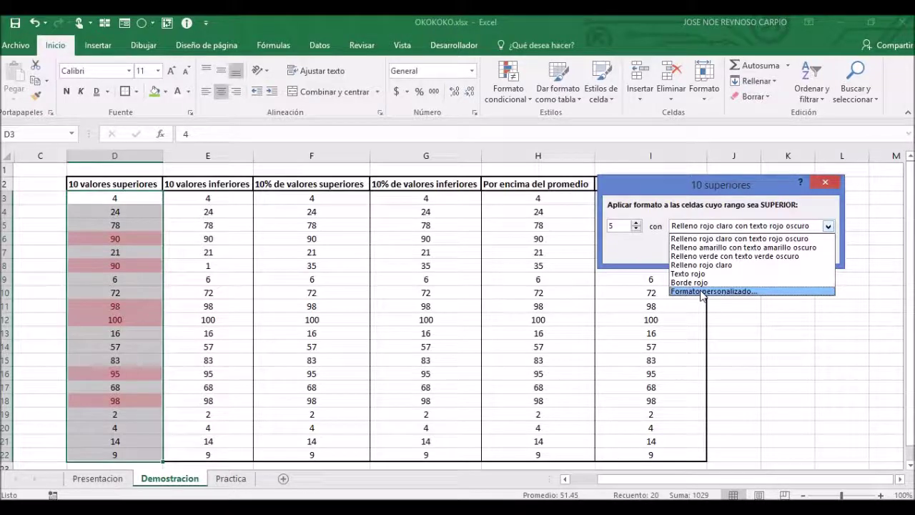
click(701, 292)
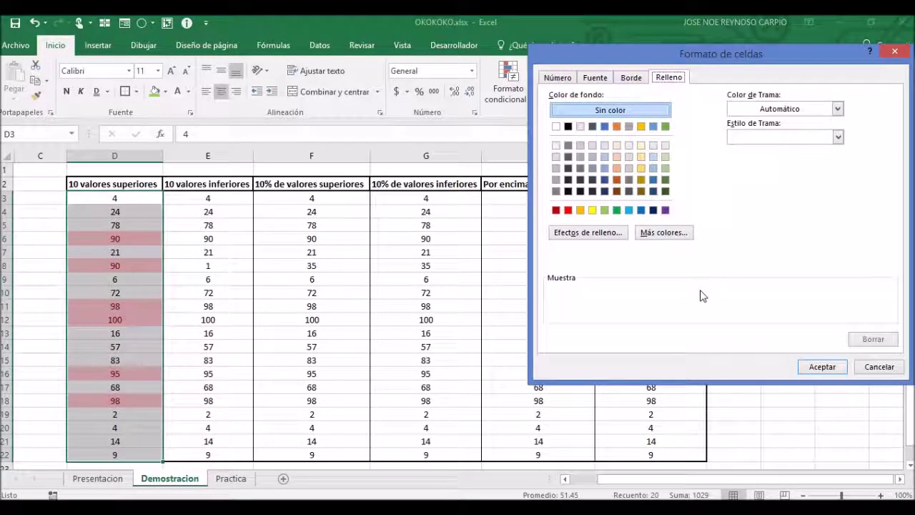
click(556, 78)
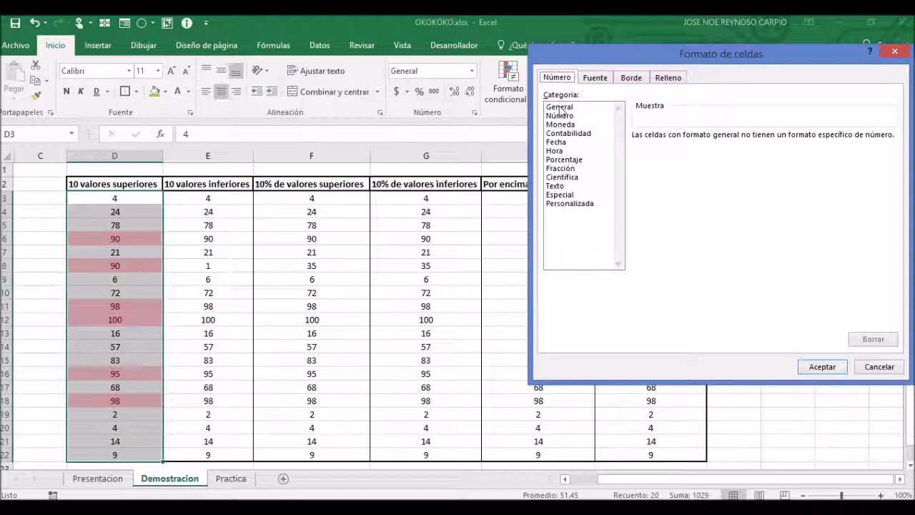
click(561, 107)
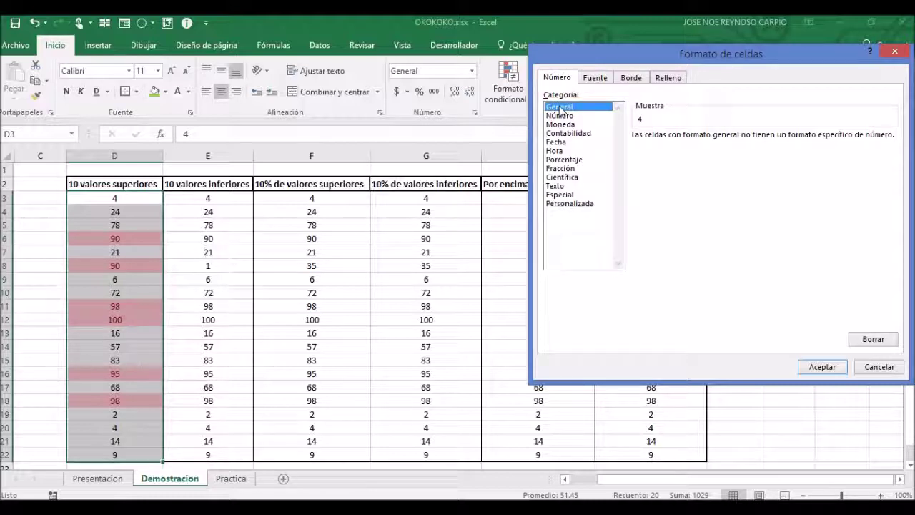
Set the custom format's font style to Negrita Cursiva and its font color to standard red
click(591, 80)
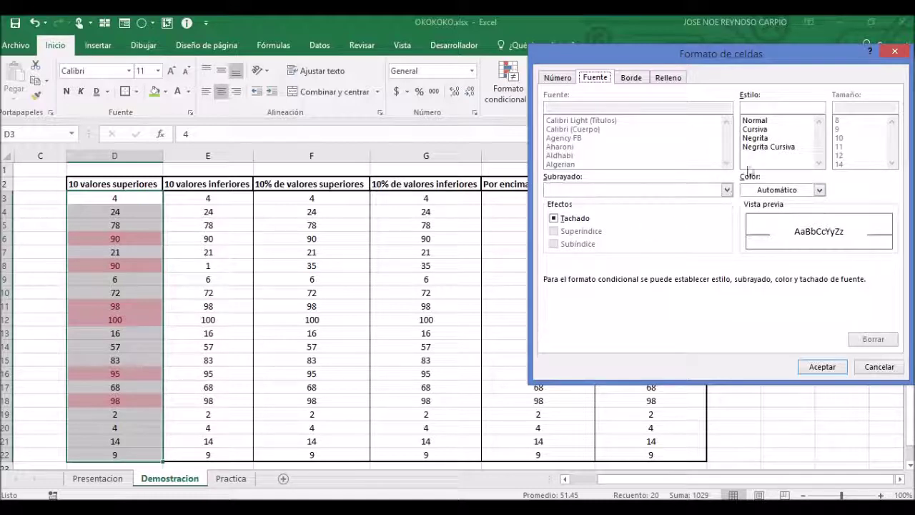
click(770, 147)
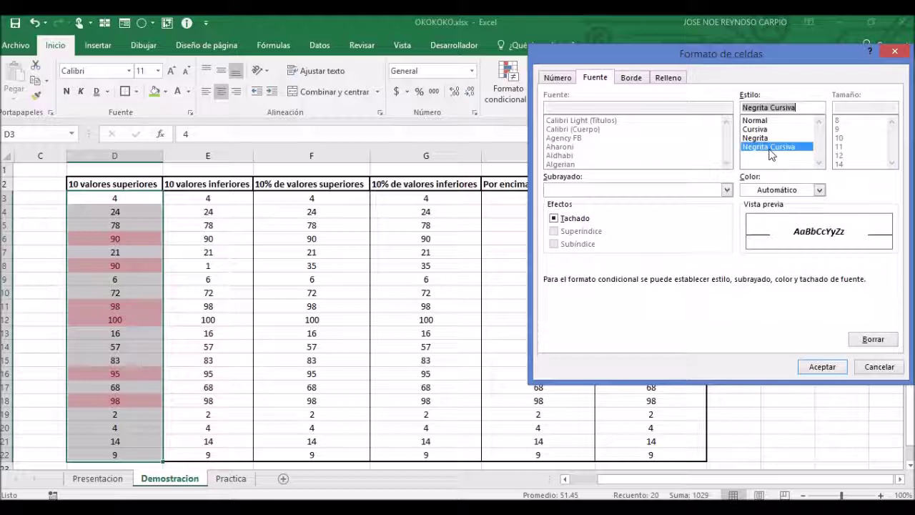
click(820, 190)
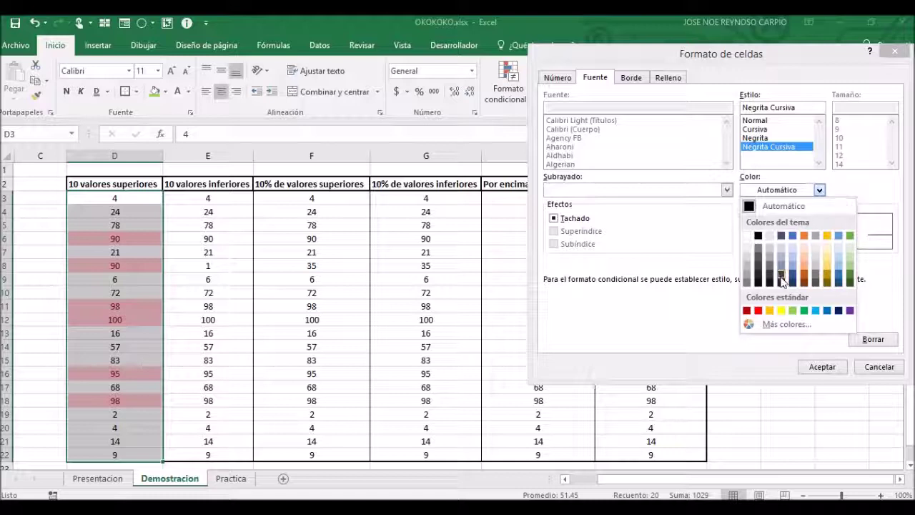
click(758, 310)
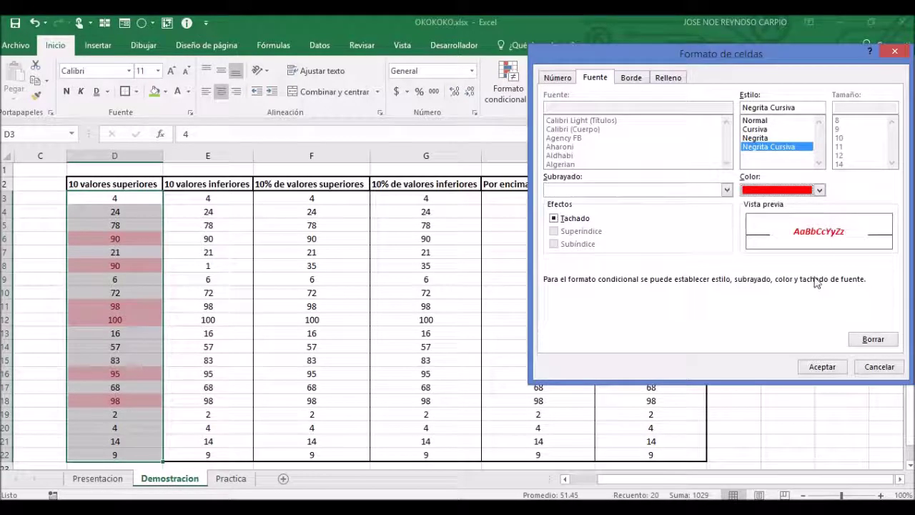
Set the custom format's fill to the gold theme color and apply the top-values rule to the "10 valores superiores" column
click(639, 80)
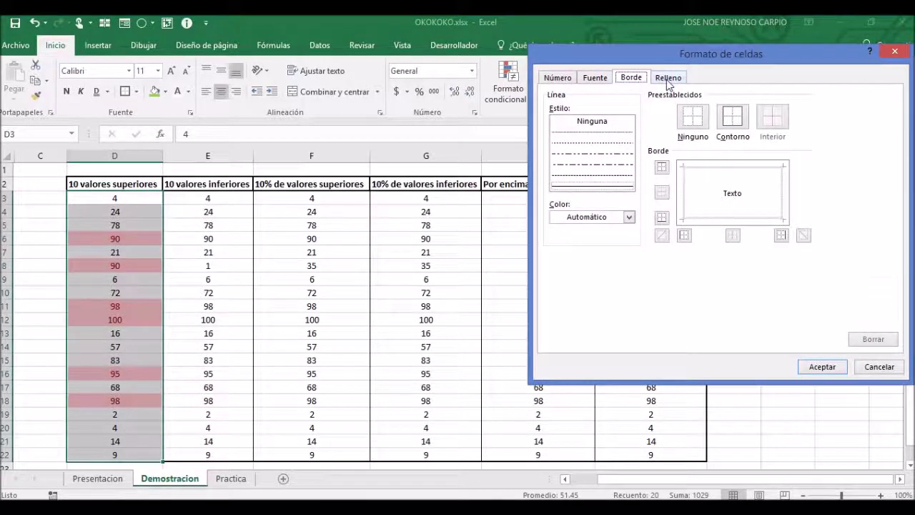
click(668, 79)
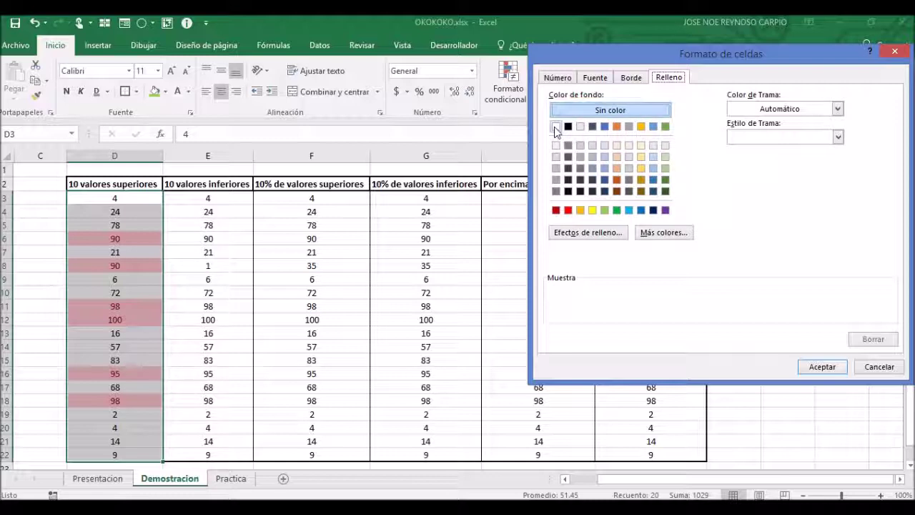
click(641, 128)
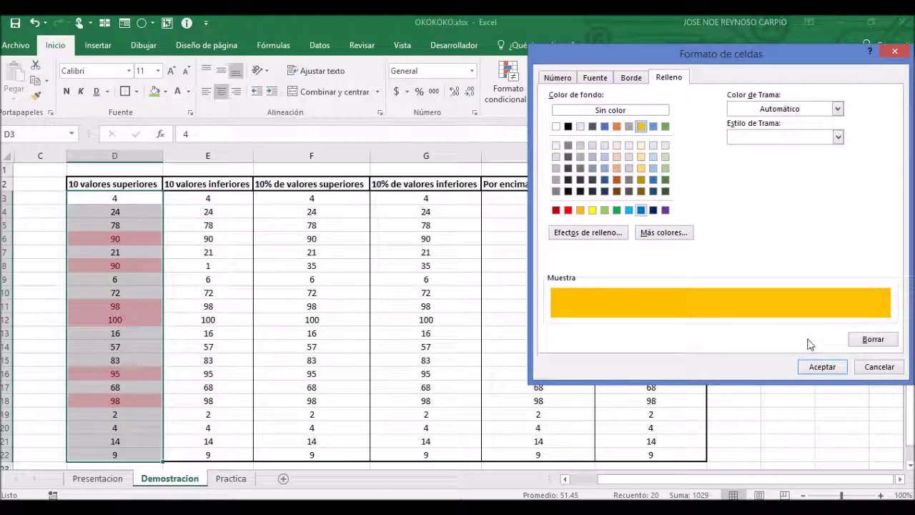
click(808, 366)
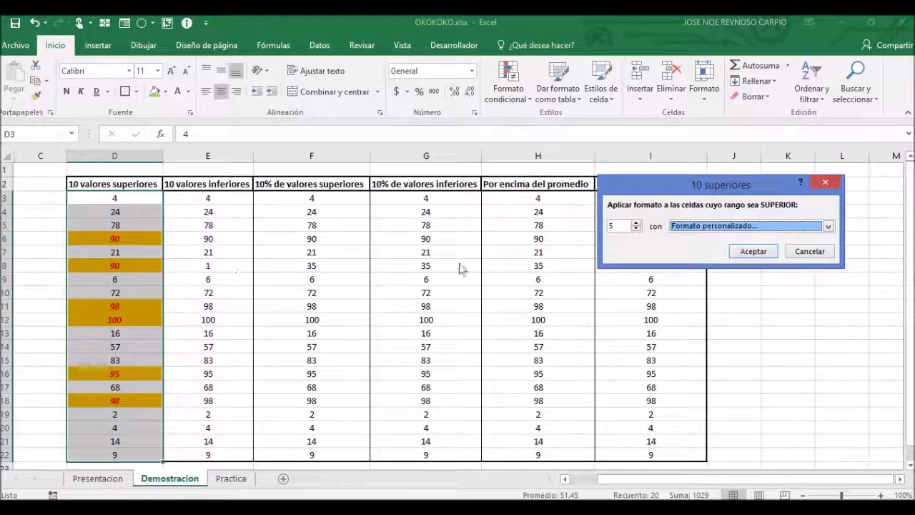
click(755, 252)
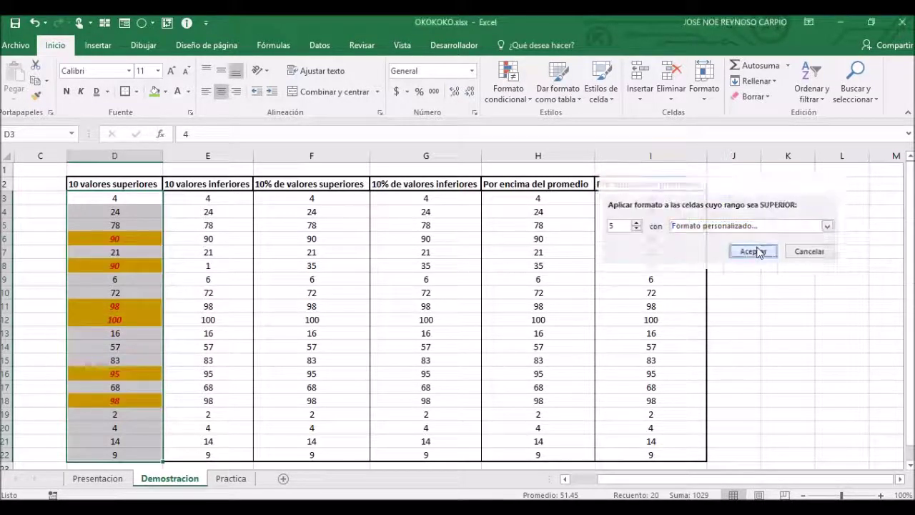
Start a "10 inferiores" conditional formatting rule on cells E3:E22 and set the number of lowest values to 5
click(215, 345)
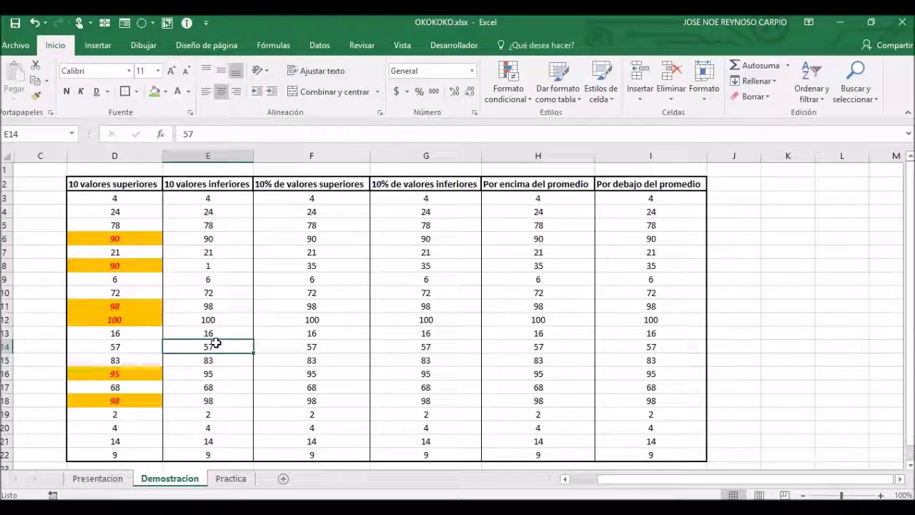
click(197, 201)
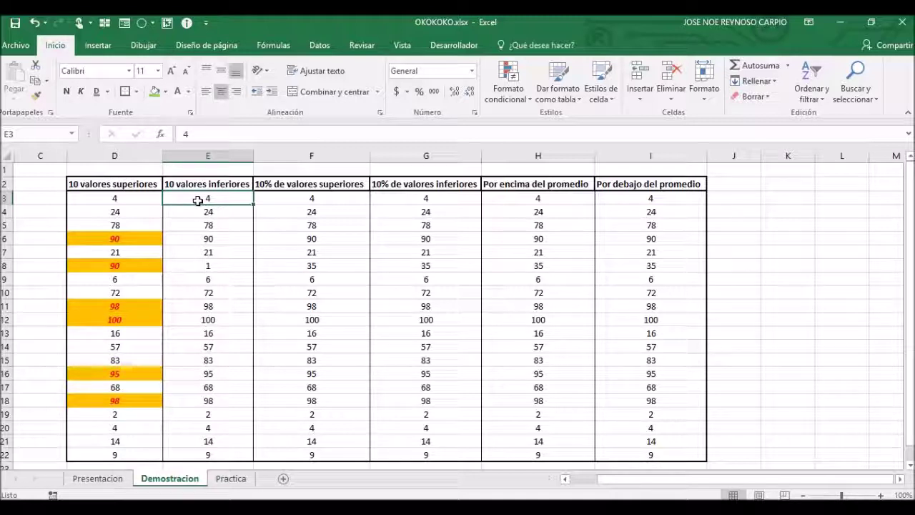
drag(192, 203, 208, 454)
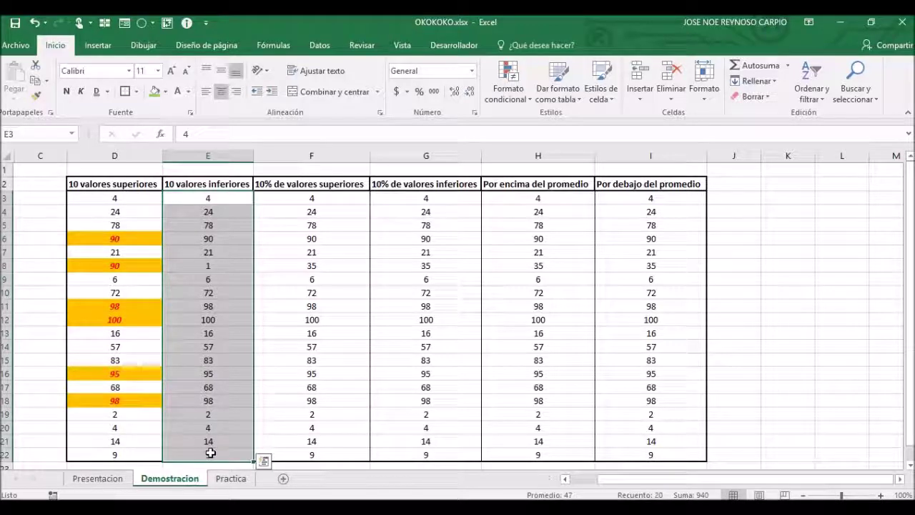
click(512, 78)
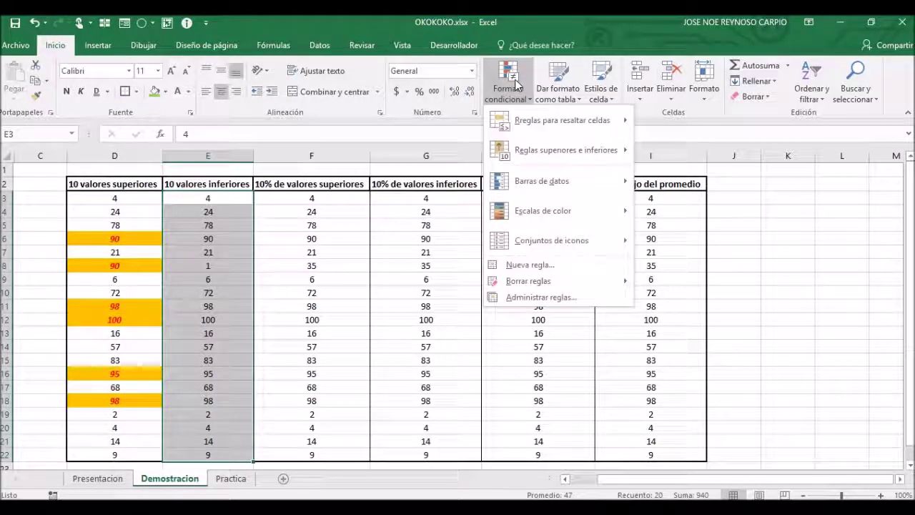
mouse_move(534, 152)
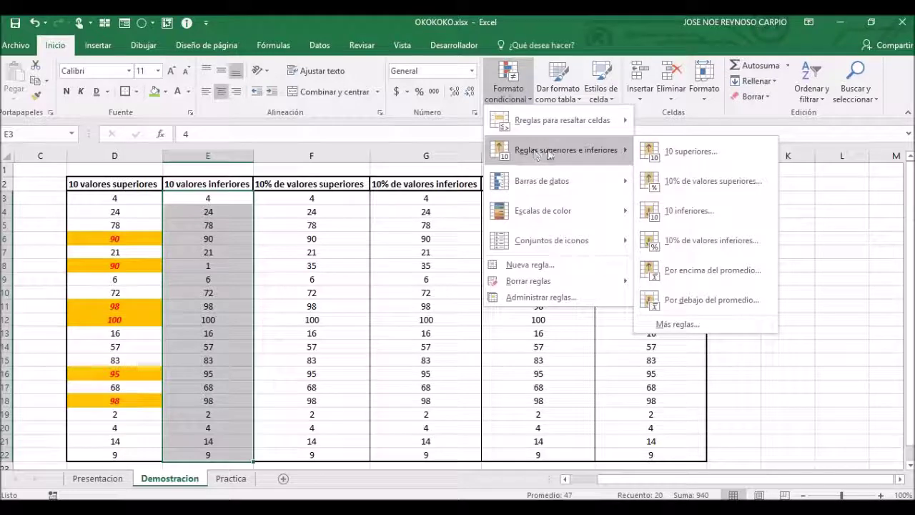
click(708, 211)
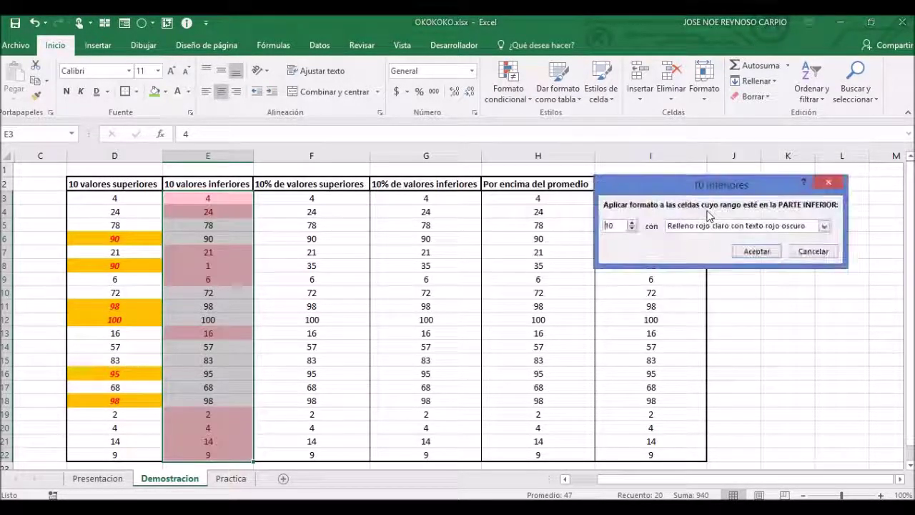
click(632, 229)
click(632, 228)
click(632, 229)
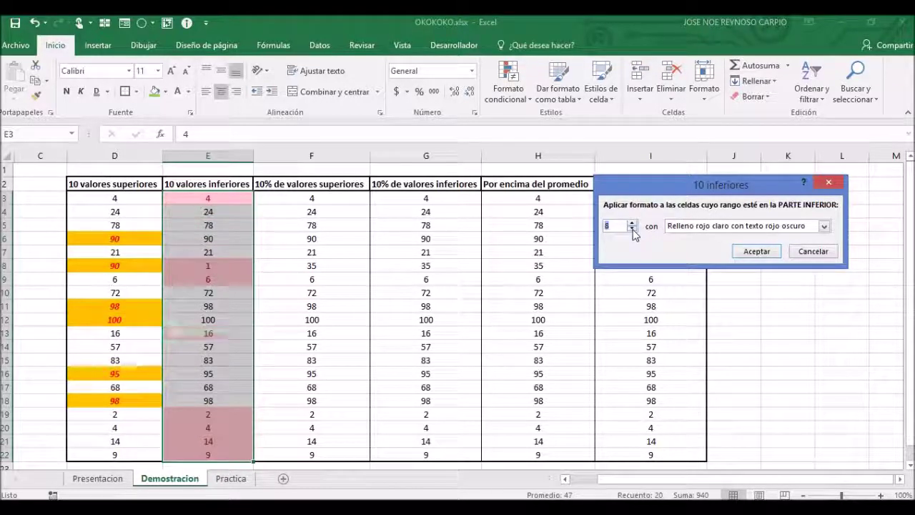
click(632, 229)
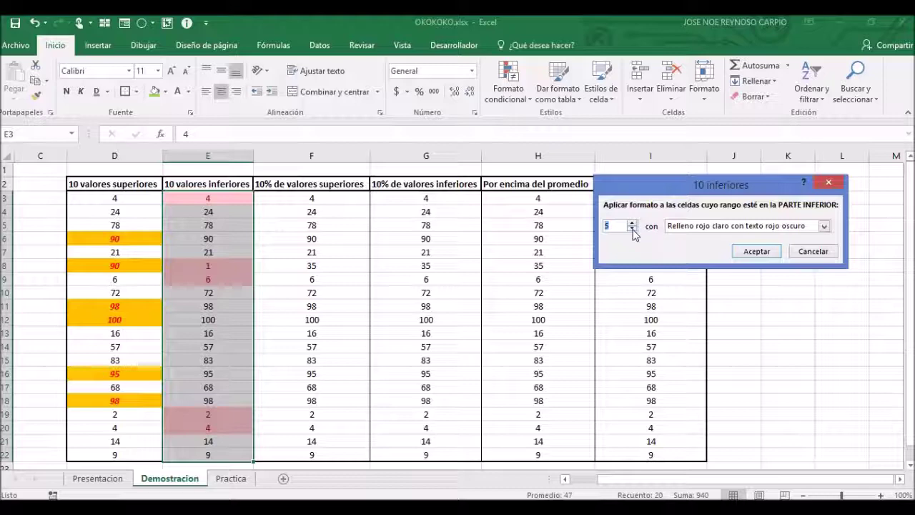
Choose a custom format (Formato personalizado) for the lowest-values rule and set its fill to standard light green
click(691, 227)
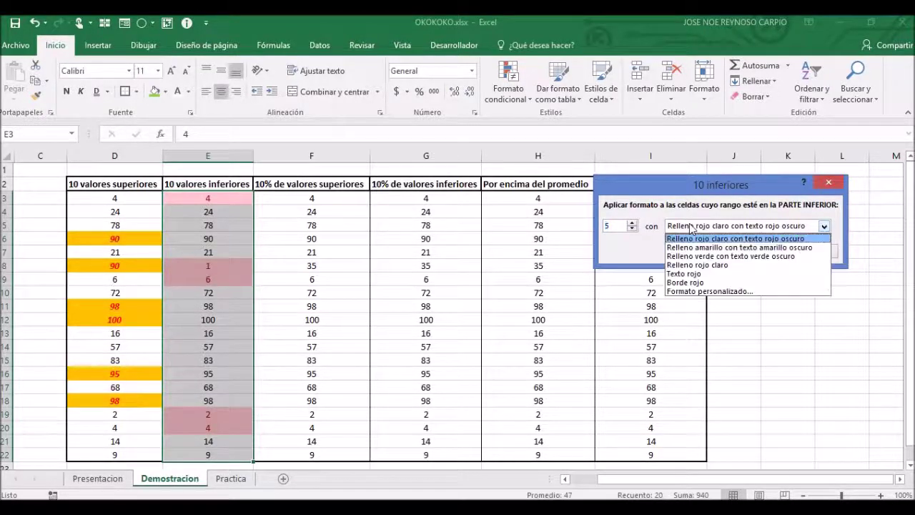
click(683, 291)
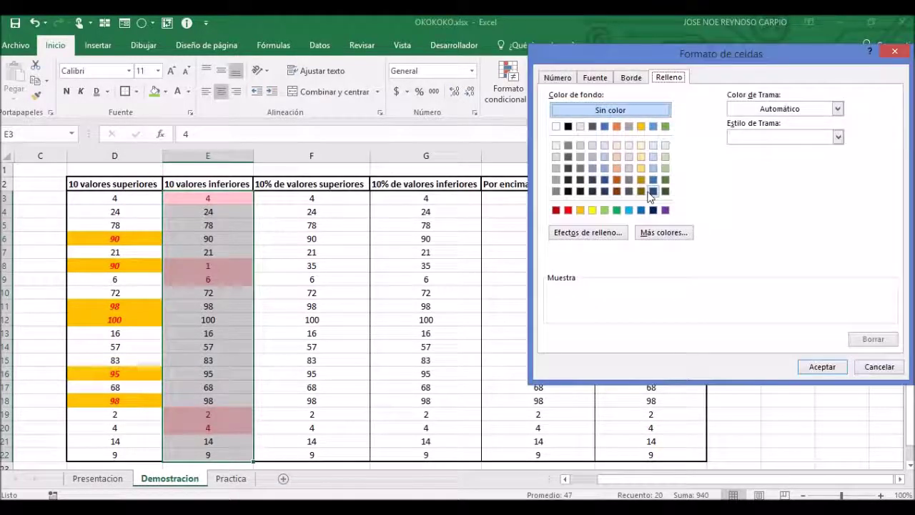
click(605, 209)
Set the custom format's font to black Negrita Cursiva and apply the lowest-values rule to the "10 valores inferiores" column
click(595, 78)
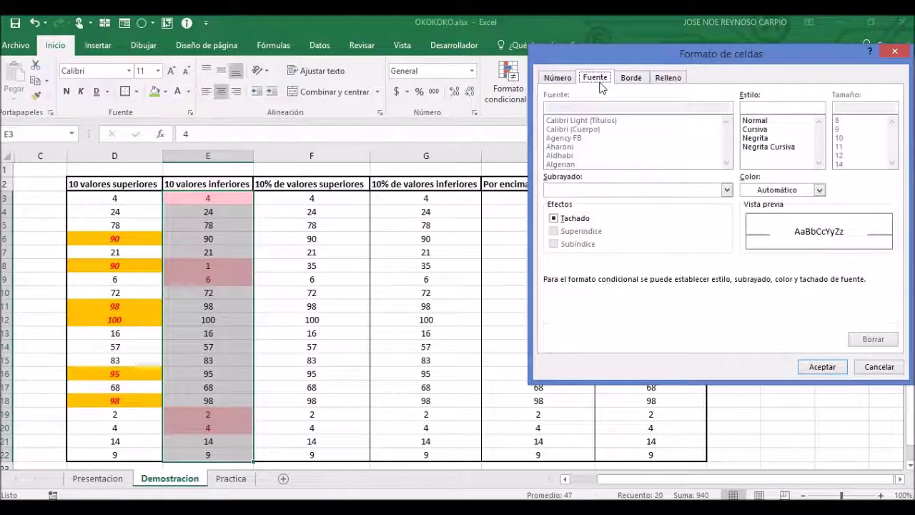
click(820, 190)
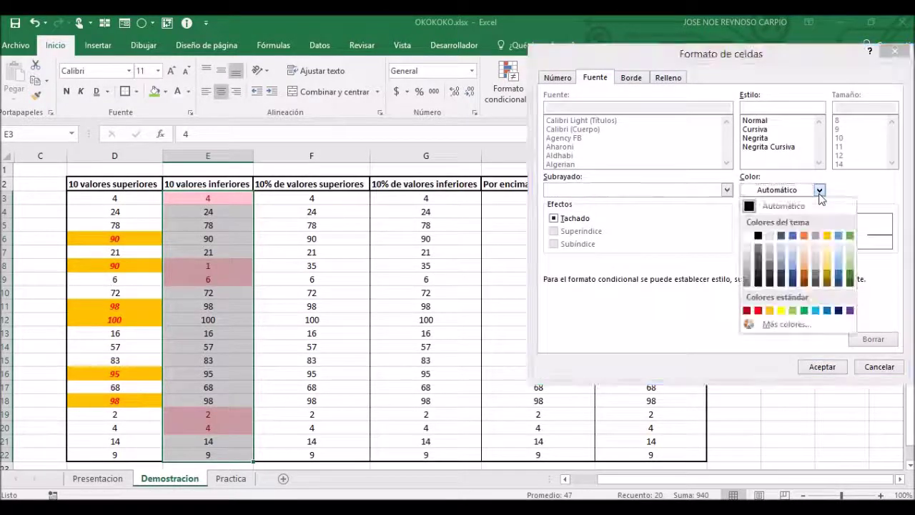
click(758, 236)
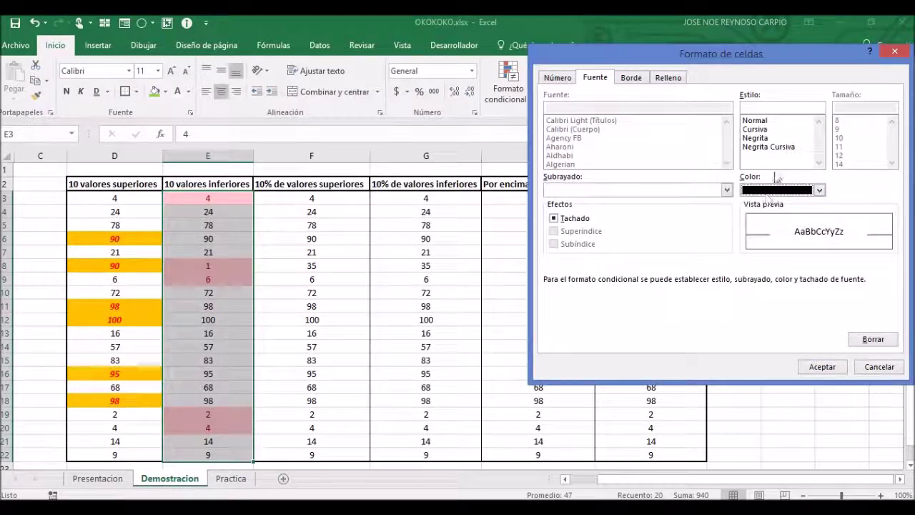
click(785, 147)
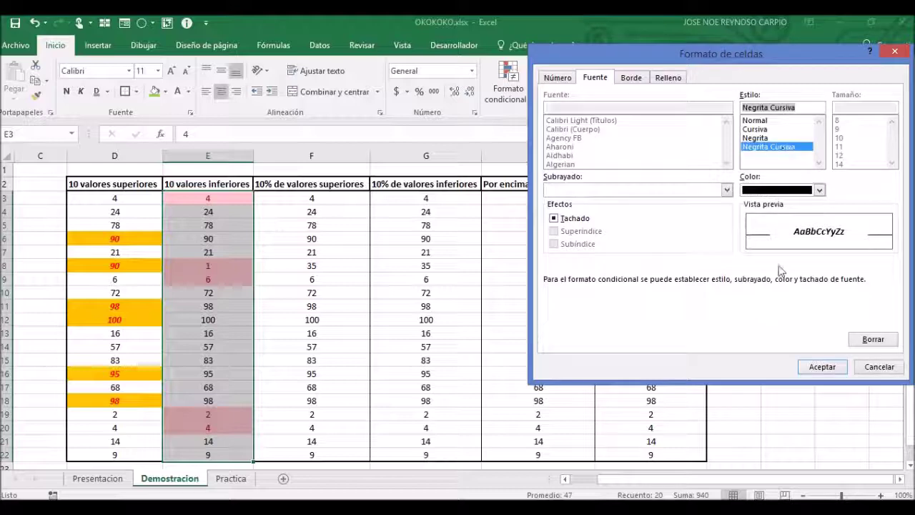
click(809, 366)
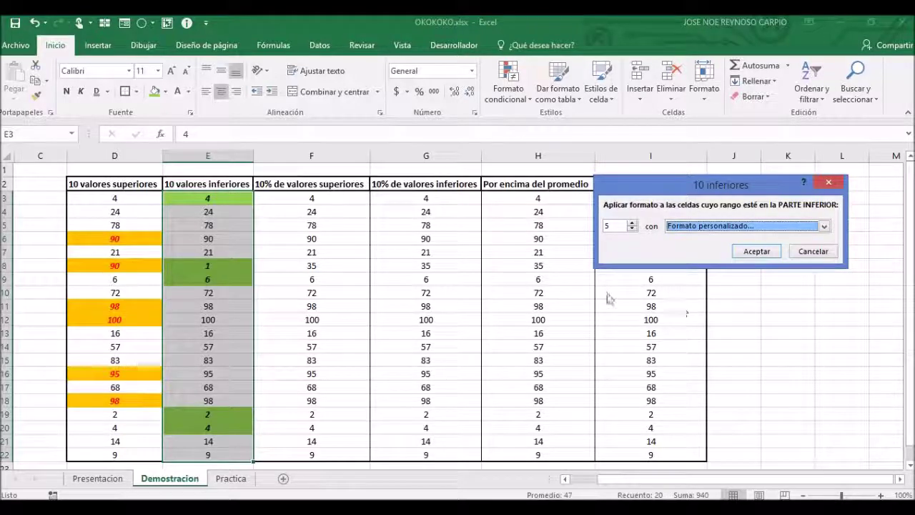
click(771, 255)
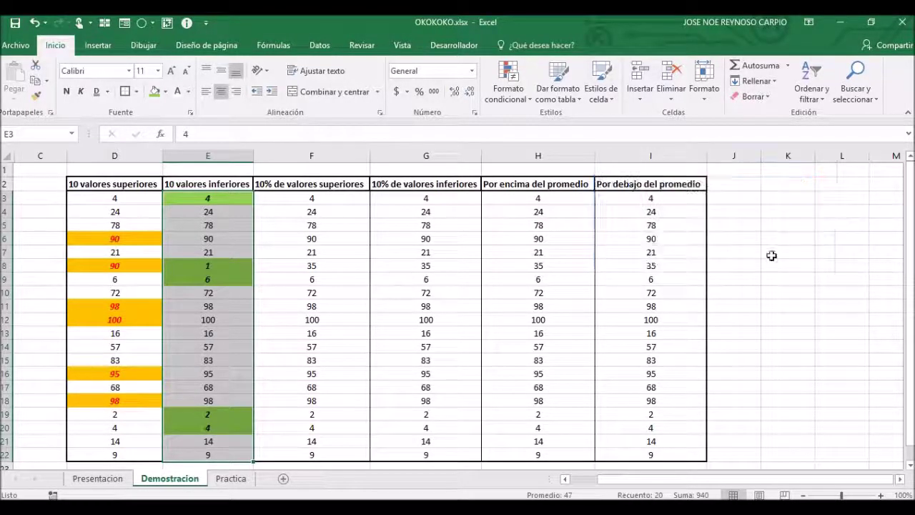
Start a "10% de valores superiores" conditional formatting rule on cells F3:F22
click(342, 349)
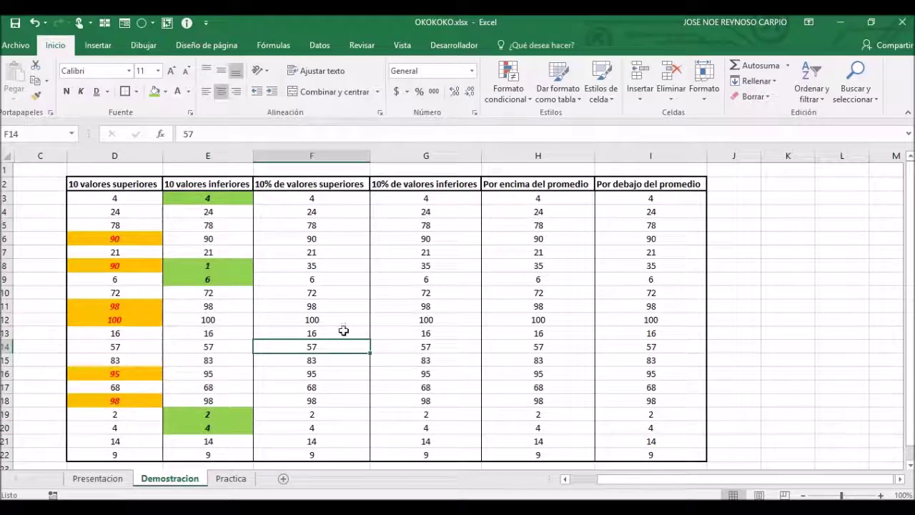
click(266, 194)
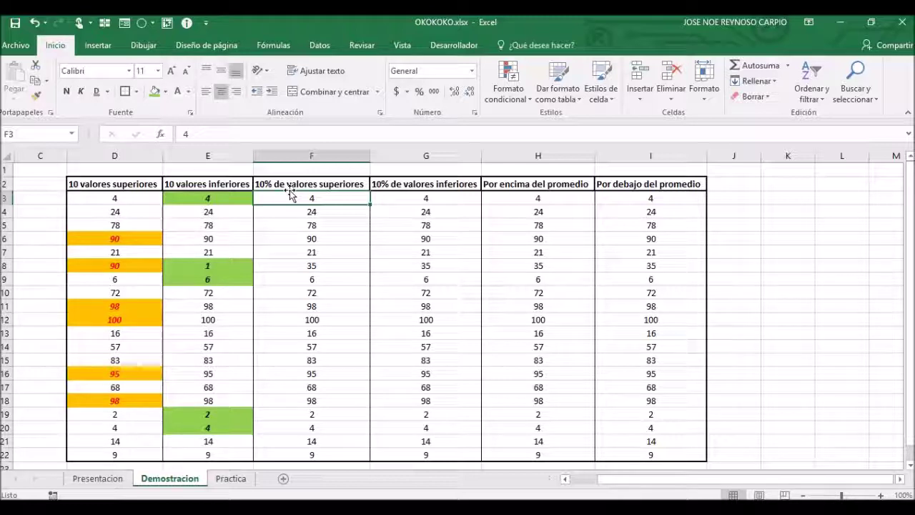
drag(290, 195, 308, 417)
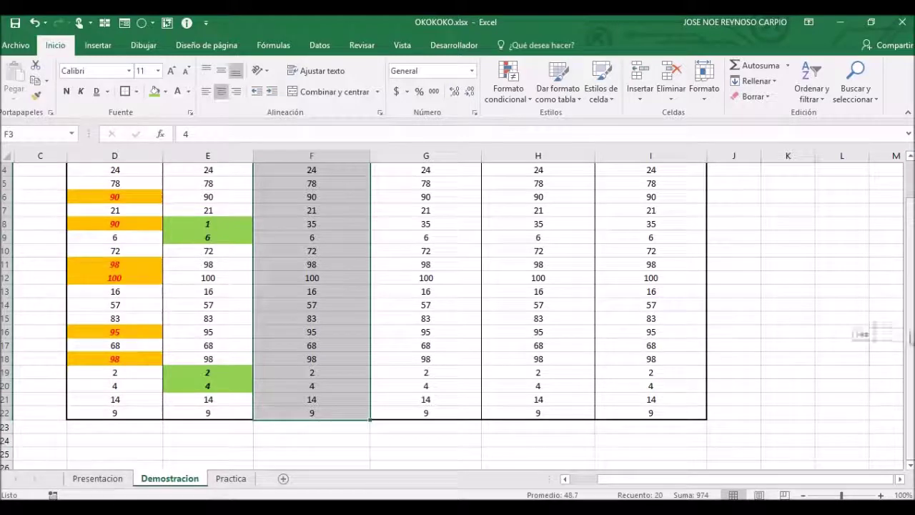
scroll(870, 331, up, 1)
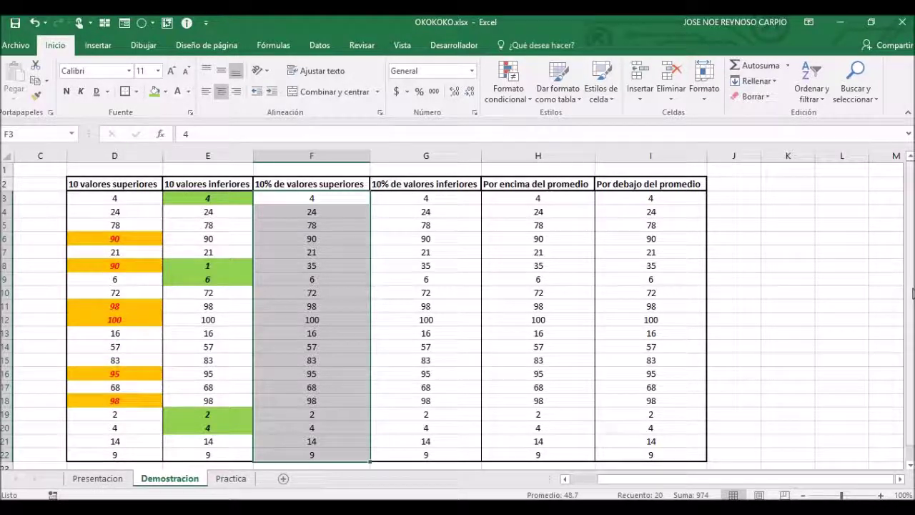
click(509, 84)
mouse_move(509, 157)
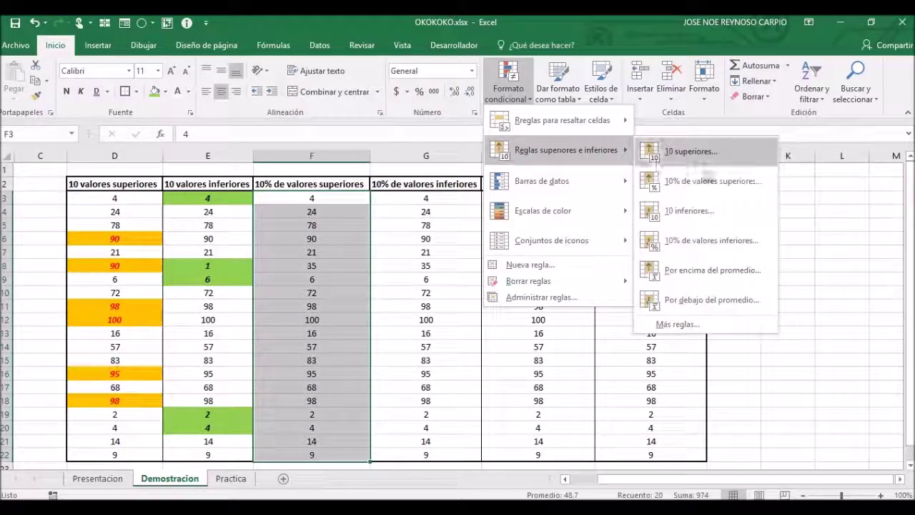
click(722, 184)
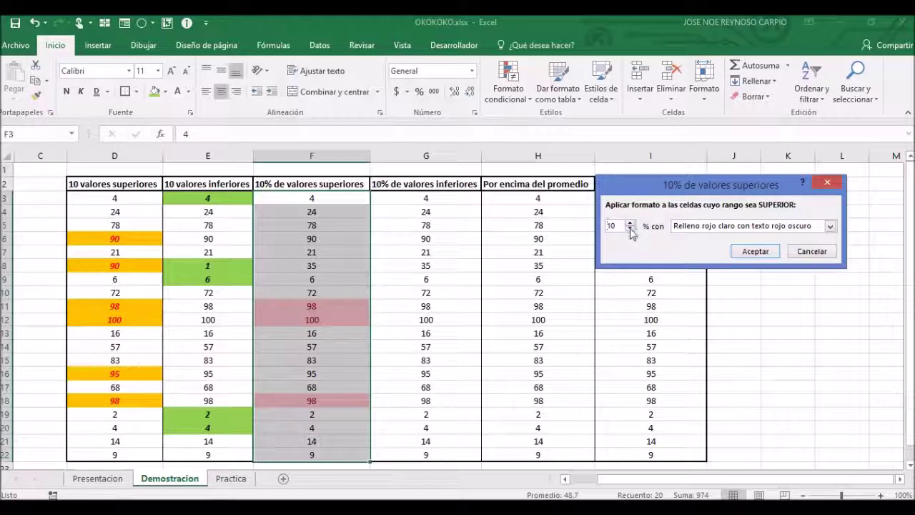
Choose a custom format (Formato personalizado) for the top 10% rule and set its fill to standard purple
click(733, 227)
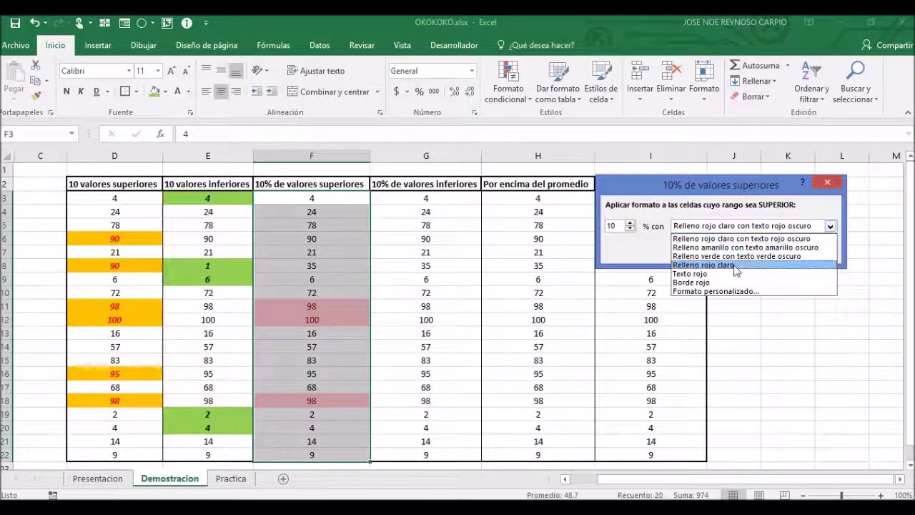
click(715, 291)
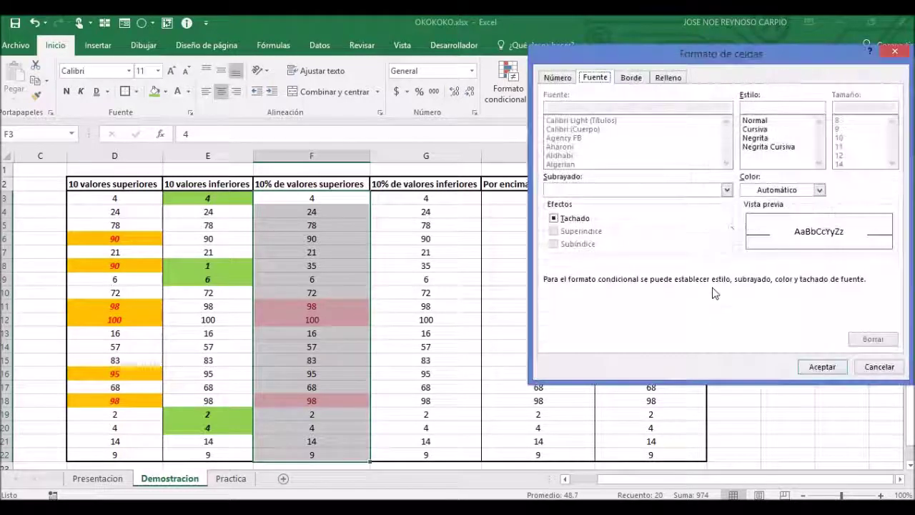
click(672, 77)
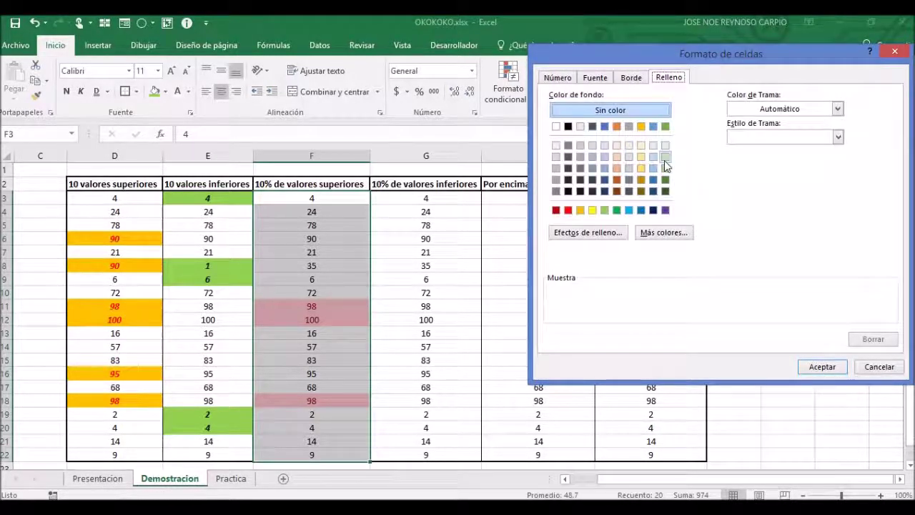
click(665, 210)
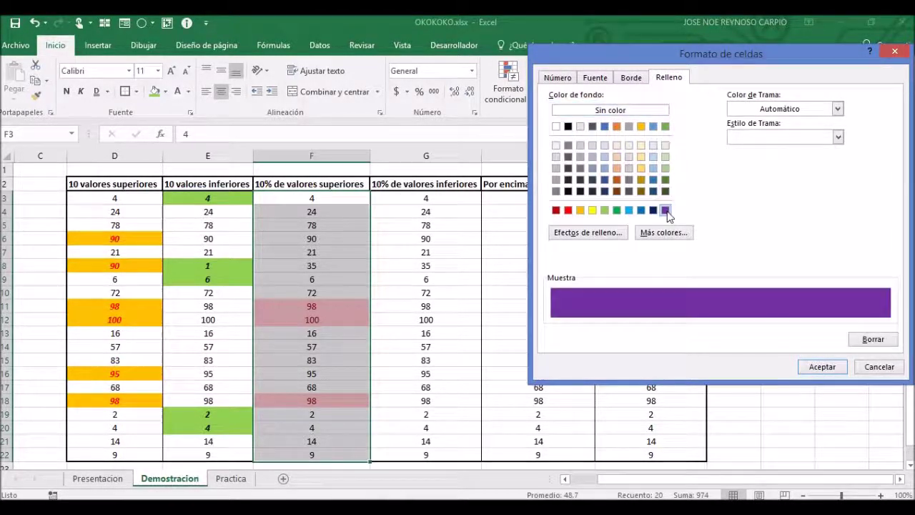
Set the top 10% rule's custom font to white with the Negrita style and accept the format
click(601, 77)
click(815, 189)
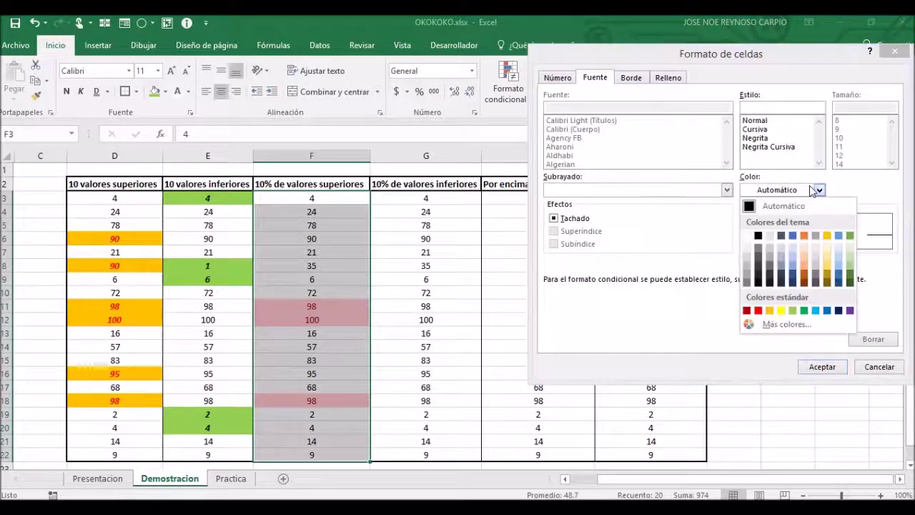
click(747, 235)
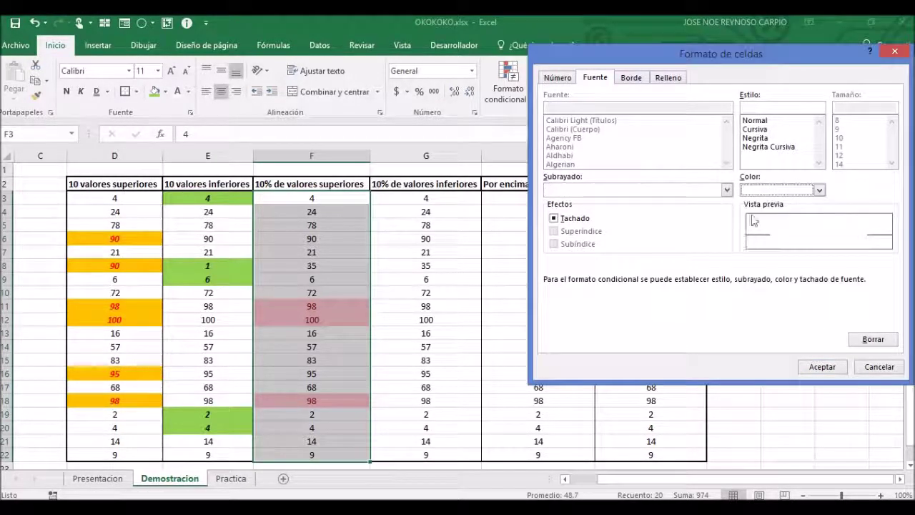
click(765, 138)
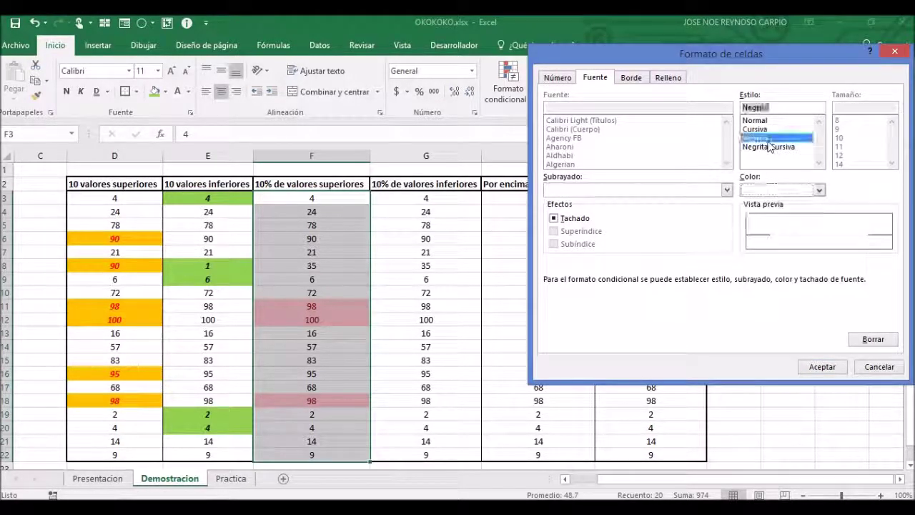
click(815, 367)
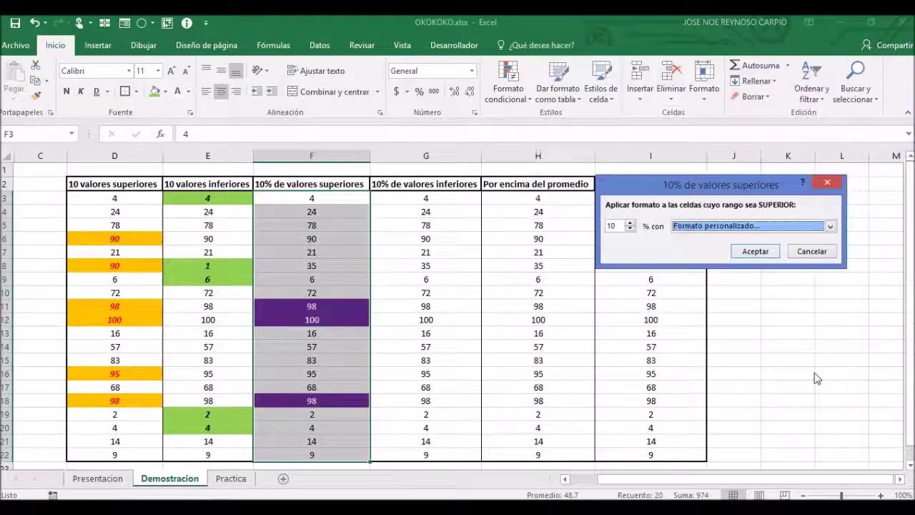
Apply the top 10% rule to the "10% de valores superiores" column and check its highlighted cells
click(743, 252)
click(414, 309)
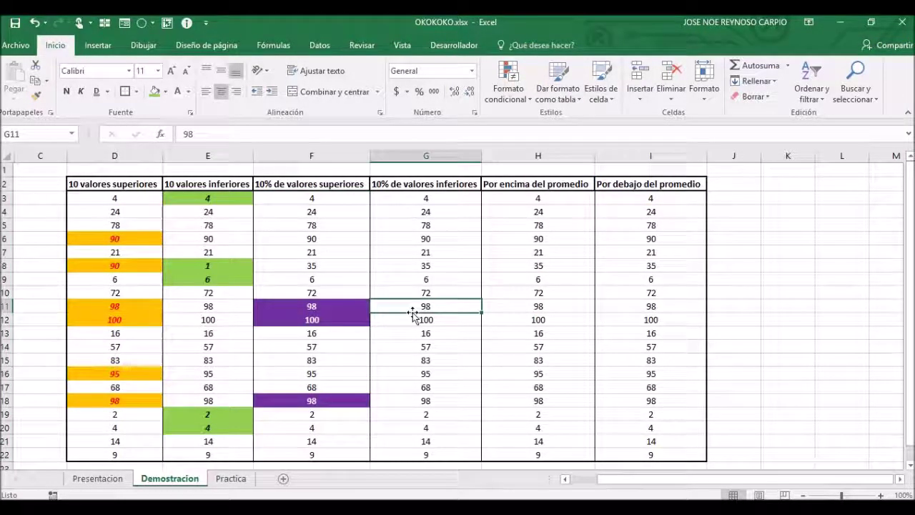
click(353, 309)
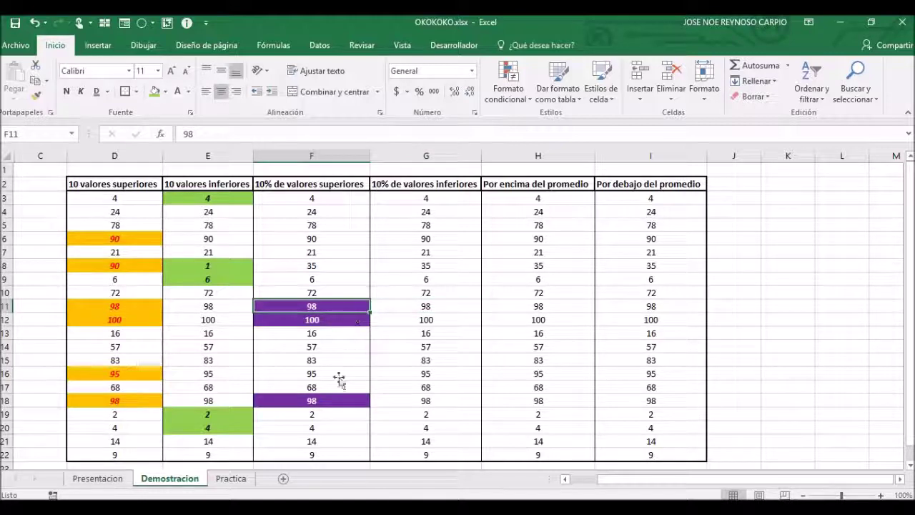
click(326, 403)
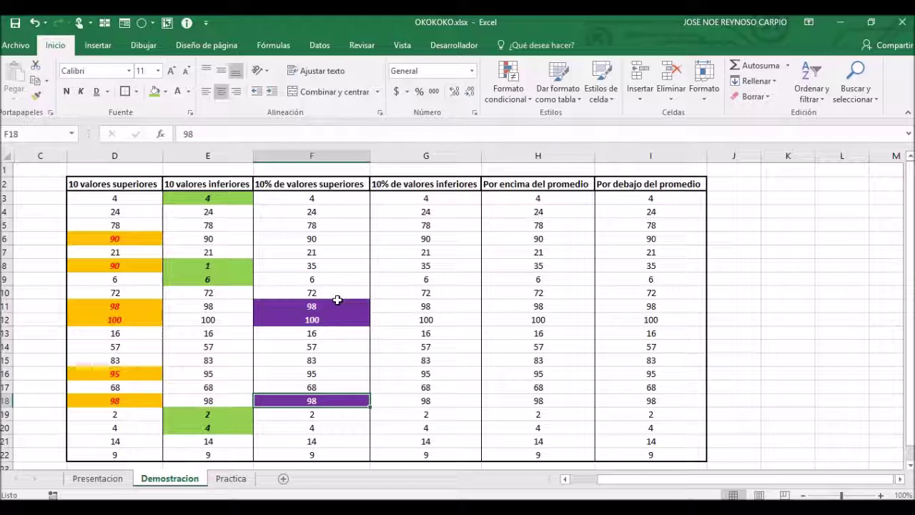
click(398, 200)
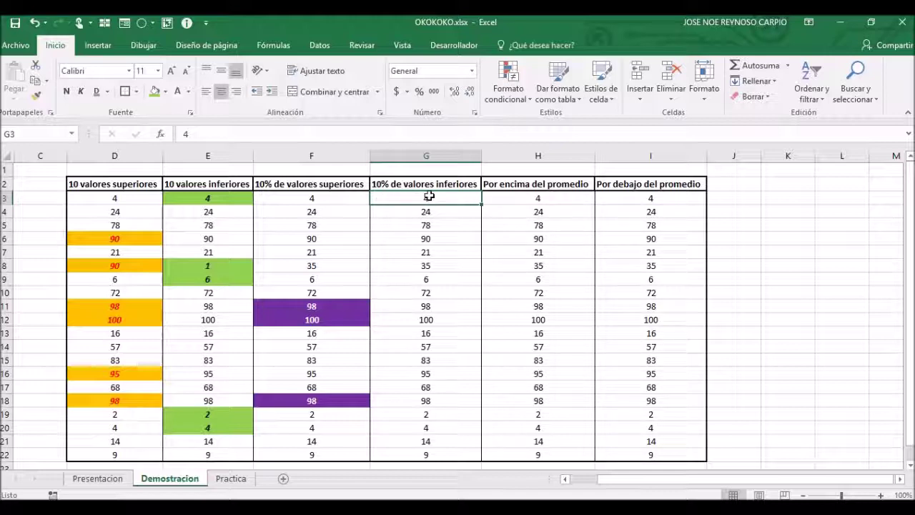
click(530, 80)
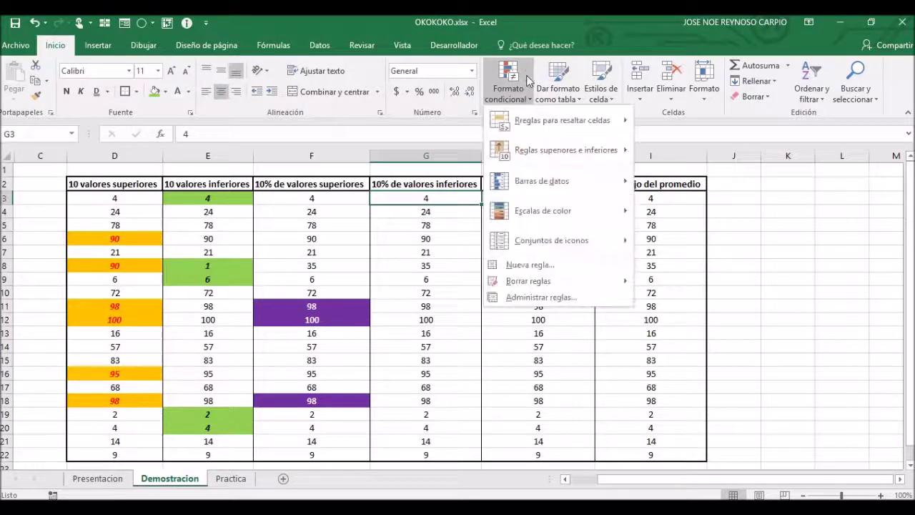
mouse_move(548, 151)
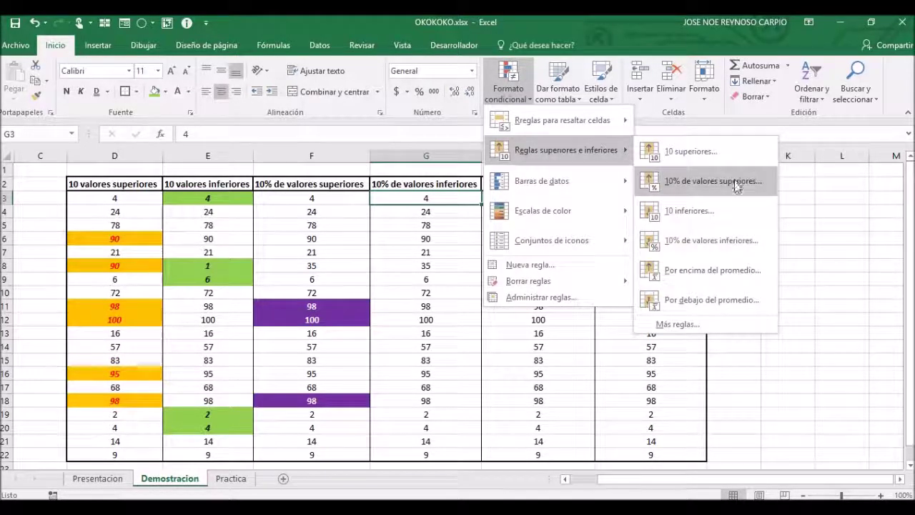
click(705, 243)
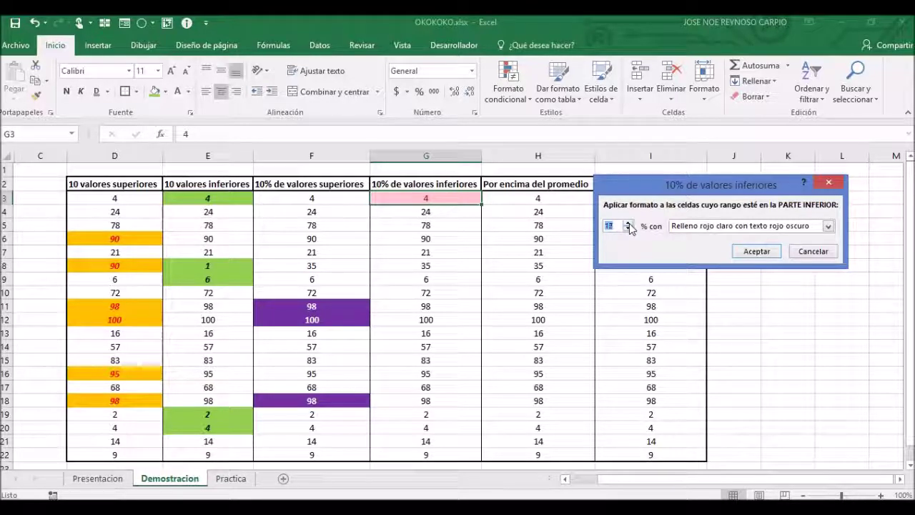
click(779, 228)
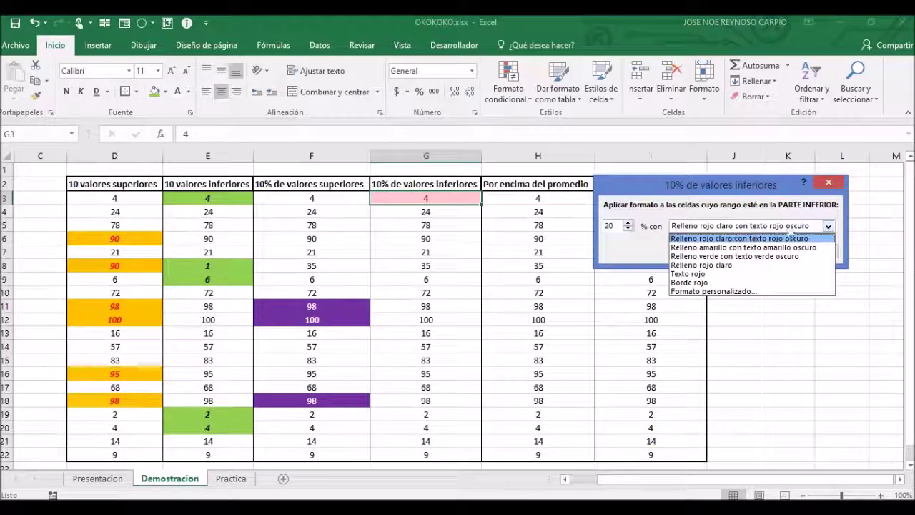
click(832, 184)
click(832, 184)
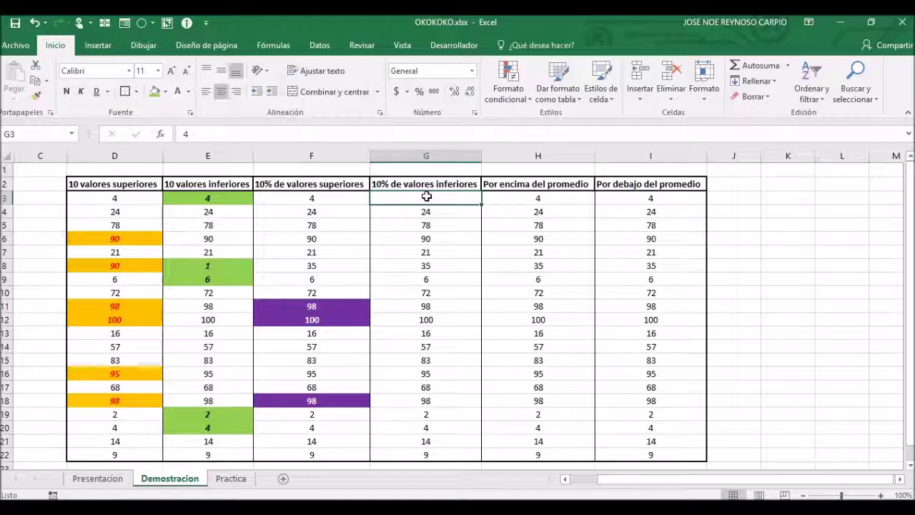
Start a "10% de valores inferiores" conditional formatting rule on cells G3:G22 and set its percentage to 20
drag(426, 196, 414, 454)
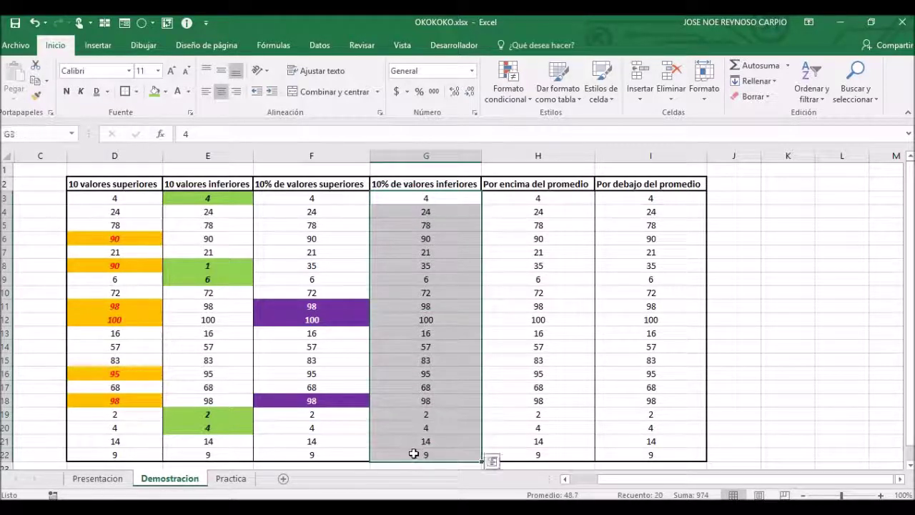
click(506, 104)
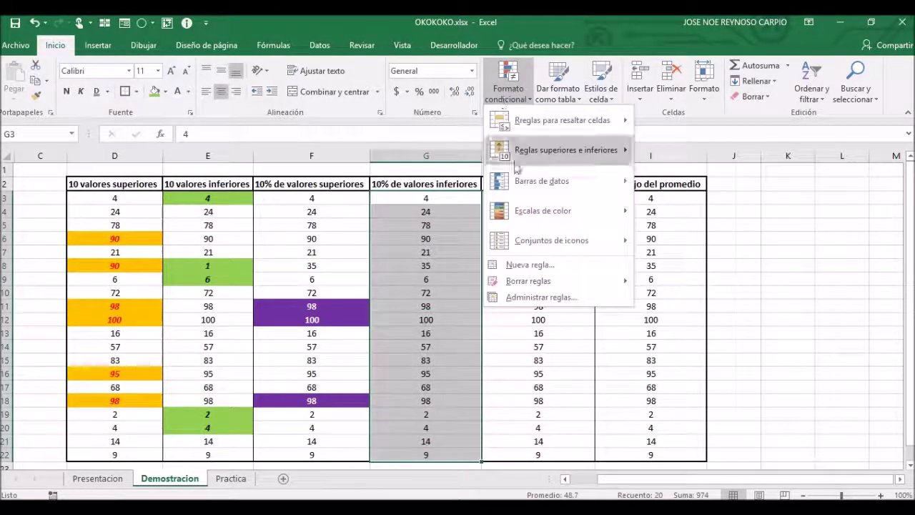
mouse_move(550, 152)
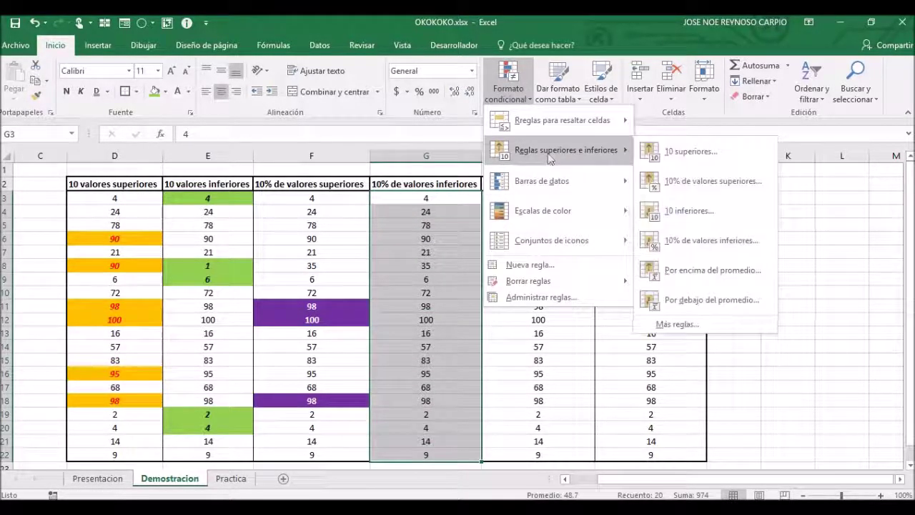
click(703, 248)
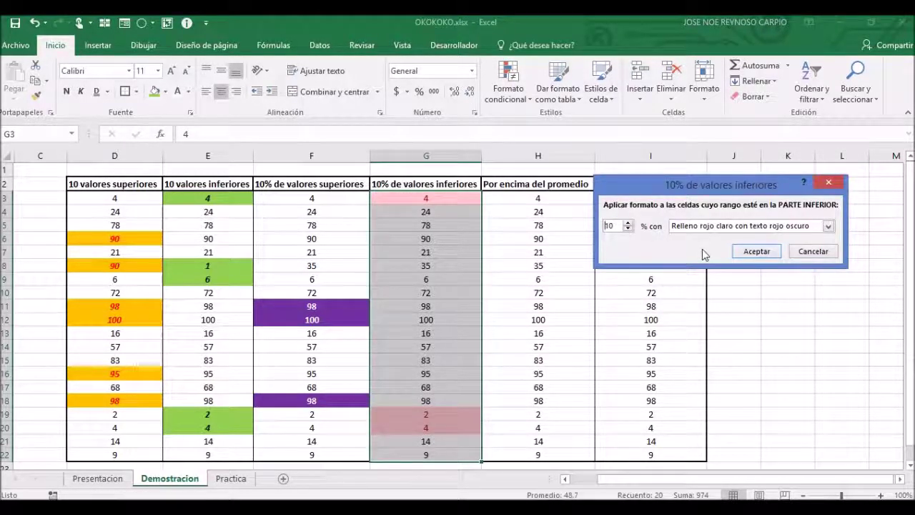
click(629, 223)
click(629, 223)
click(629, 223)
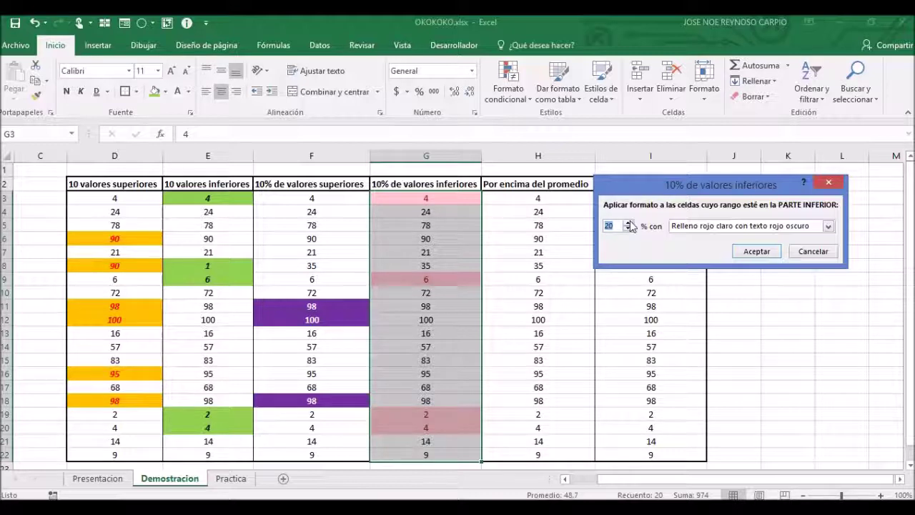
Choose a custom format (Formato personalizado) for the lowest-percentage rule and set its fill to standard red
click(690, 227)
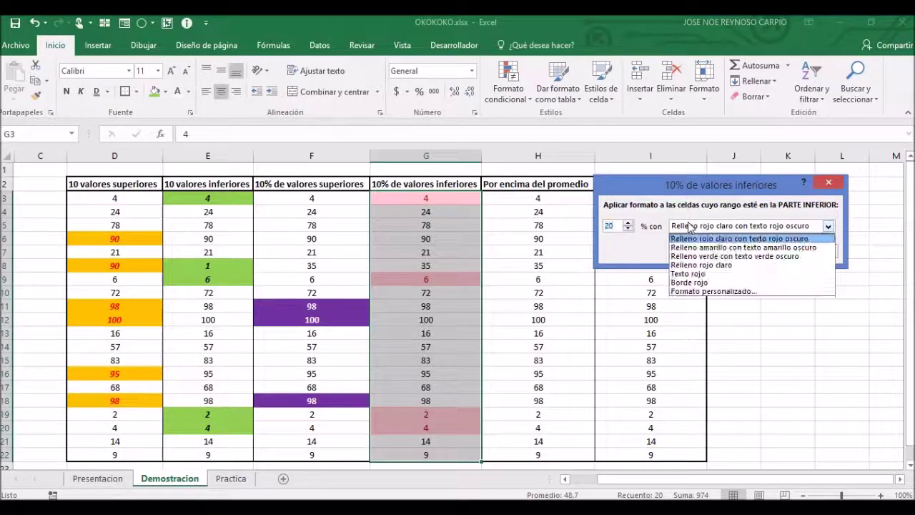
click(705, 293)
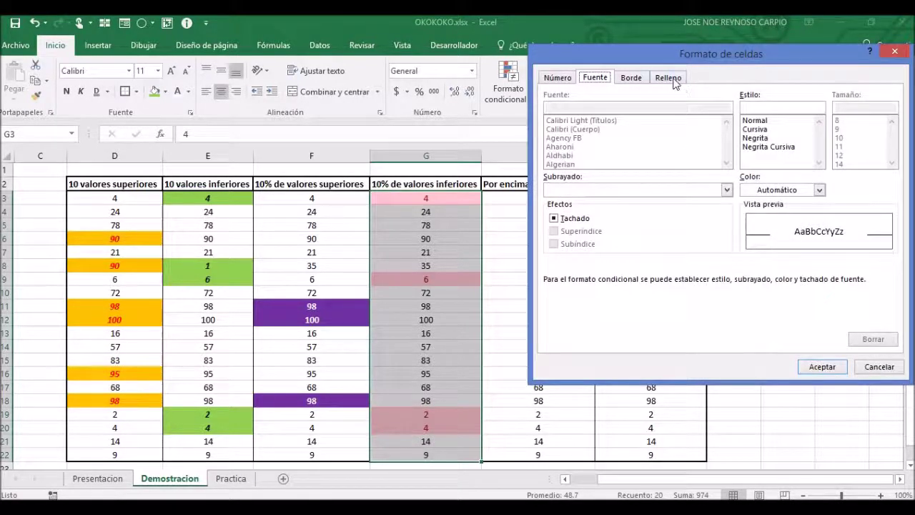
click(676, 78)
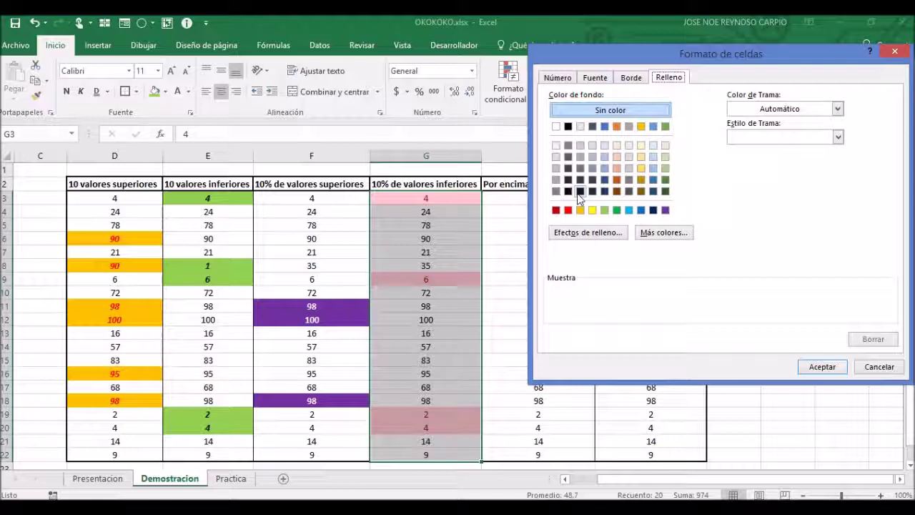
click(568, 210)
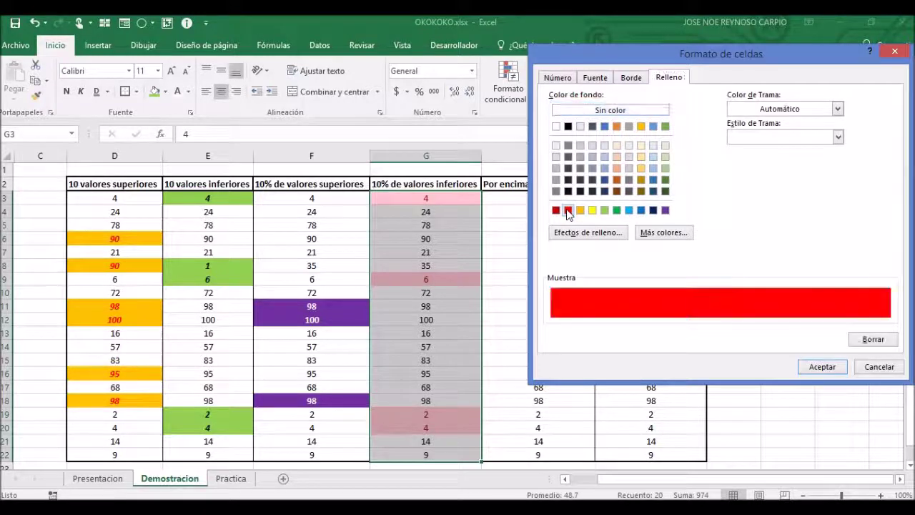
Set the custom format's font to white Negrita Cursiva and apply the rule to the "10% de valores inferiores" column
click(628, 78)
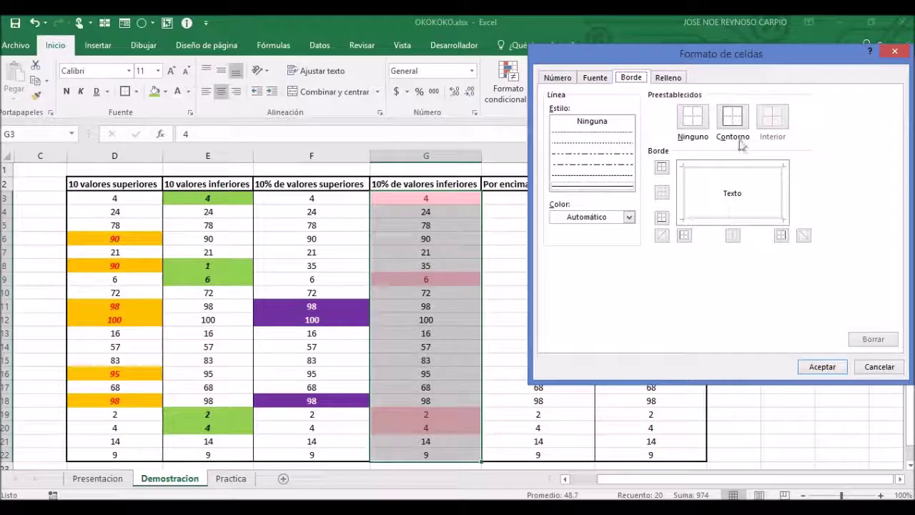
click(604, 80)
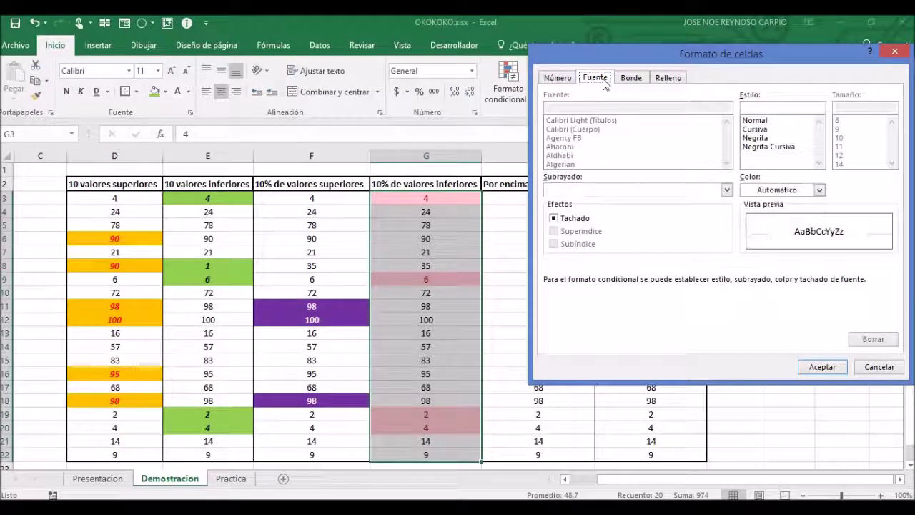
click(770, 146)
click(774, 190)
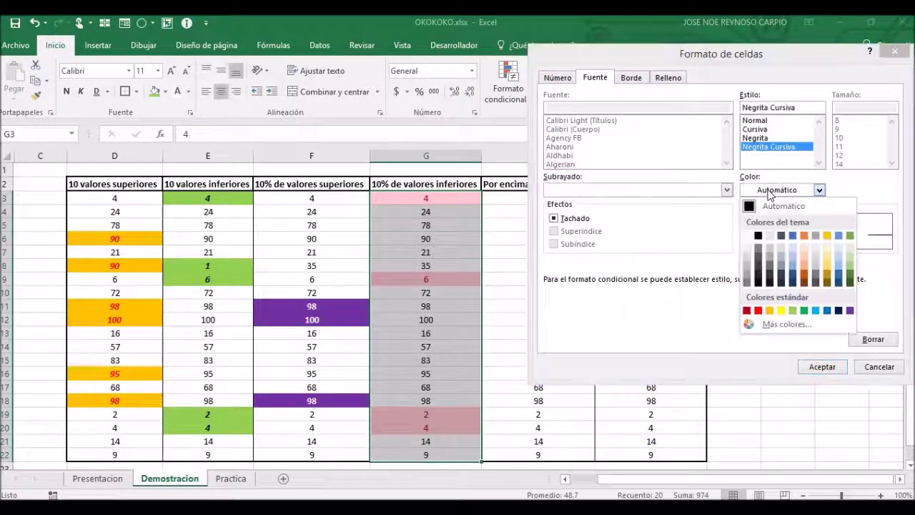
click(746, 239)
click(824, 367)
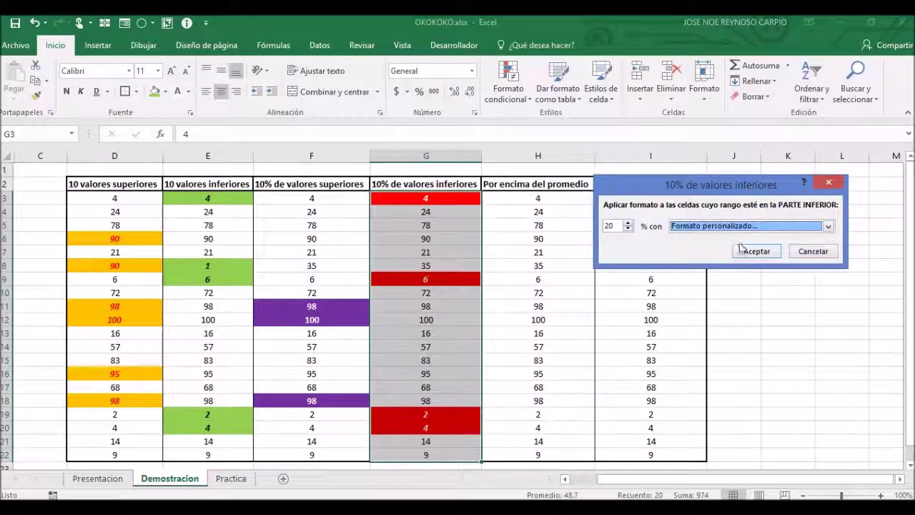
click(745, 252)
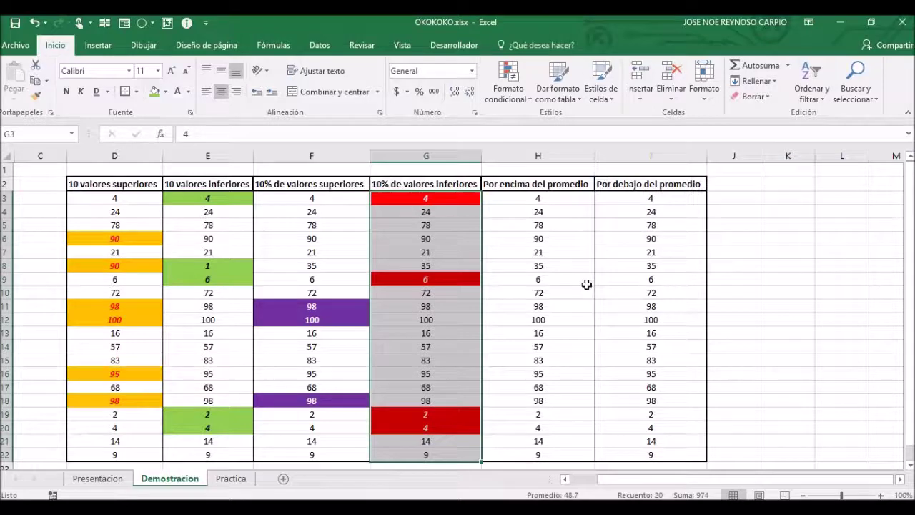
click(567, 284)
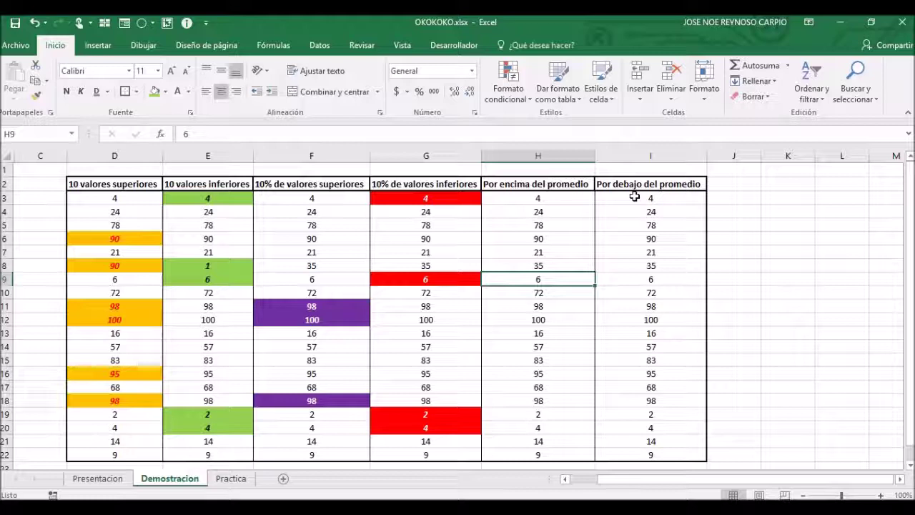
Start a "Por encima del promedio" conditional formatting rule on cells H3:H22
drag(552, 203, 531, 456)
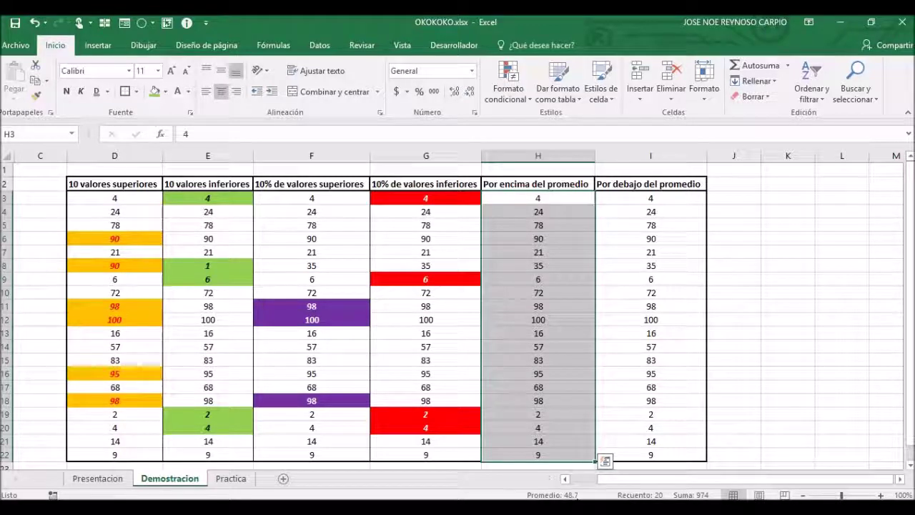
click(508, 88)
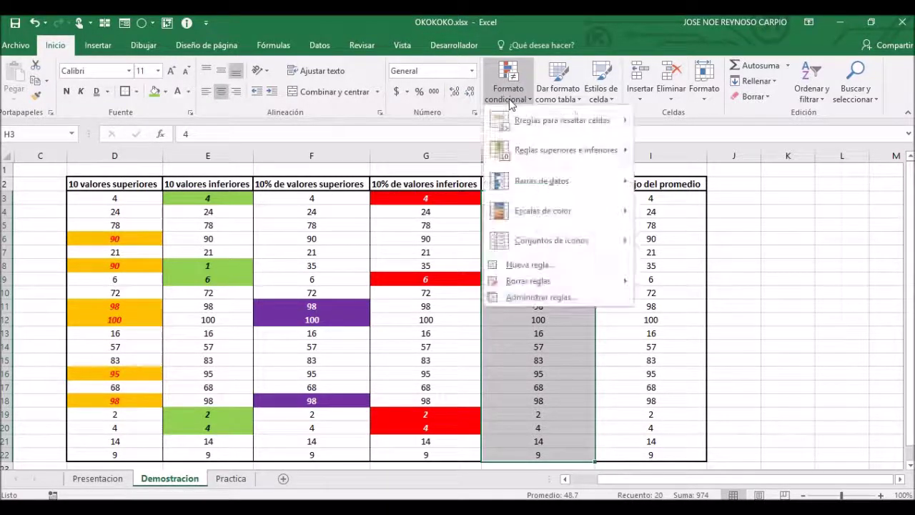
mouse_move(525, 150)
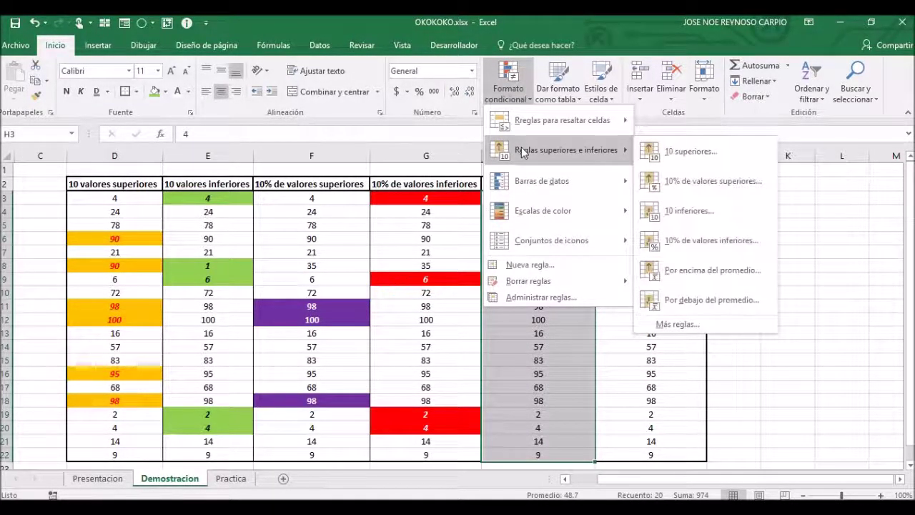
click(727, 275)
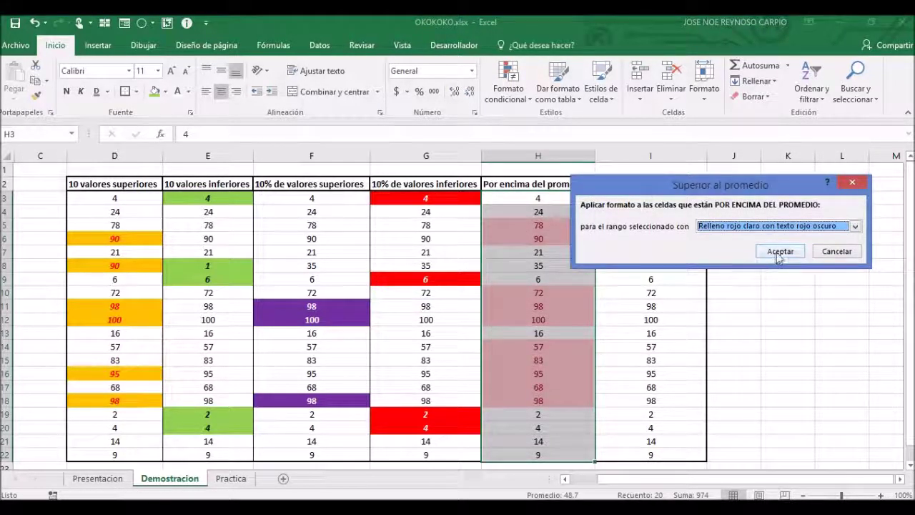
Give the above-average rule a custom format with the lighter blue theme fill and apply it
click(797, 227)
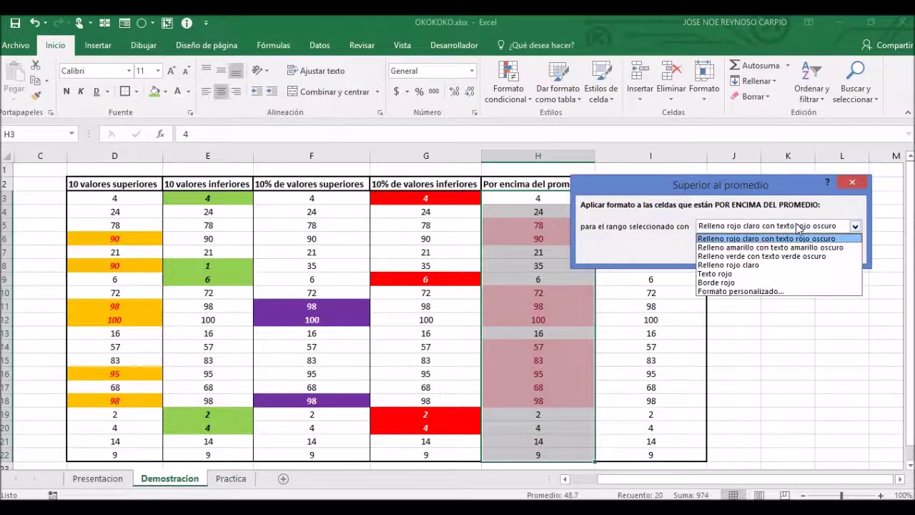
click(744, 293)
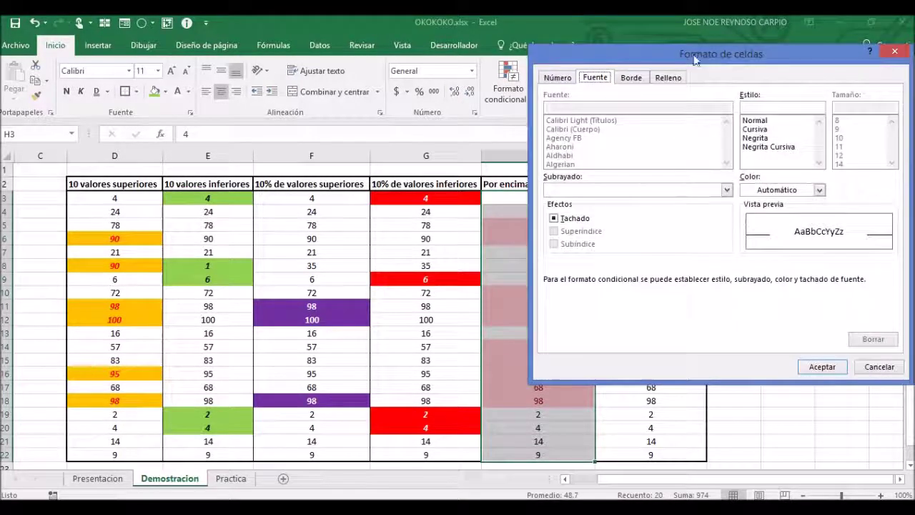
click(673, 78)
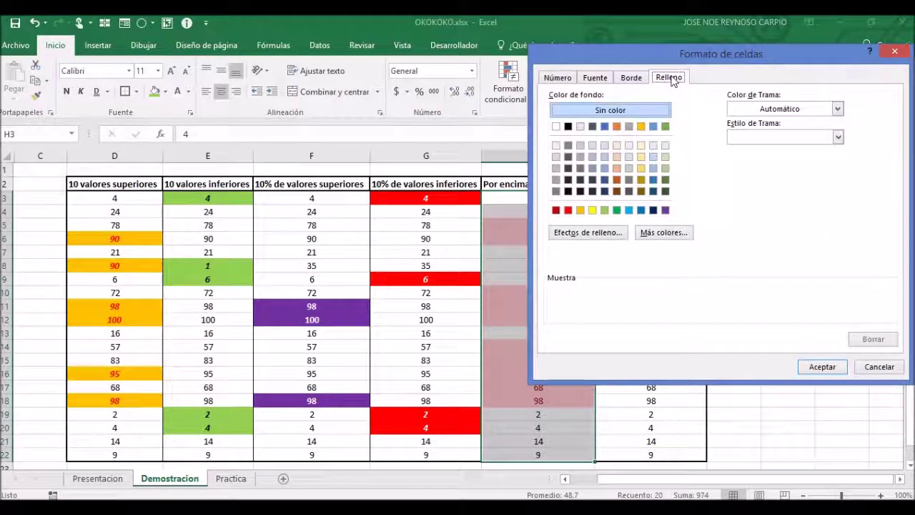
click(652, 126)
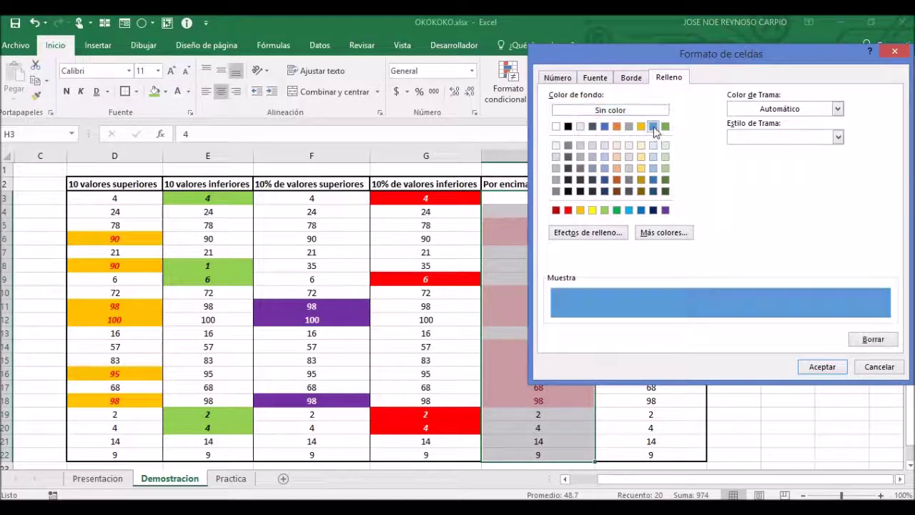
click(819, 366)
click(779, 252)
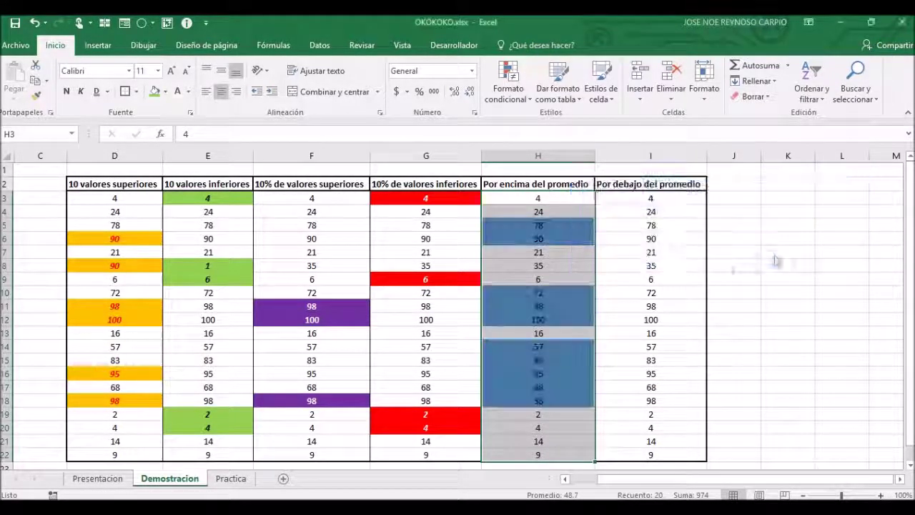
Change the value in cell H8 of the "Por encima del promedio" column to 48
click(512, 255)
click(513, 268)
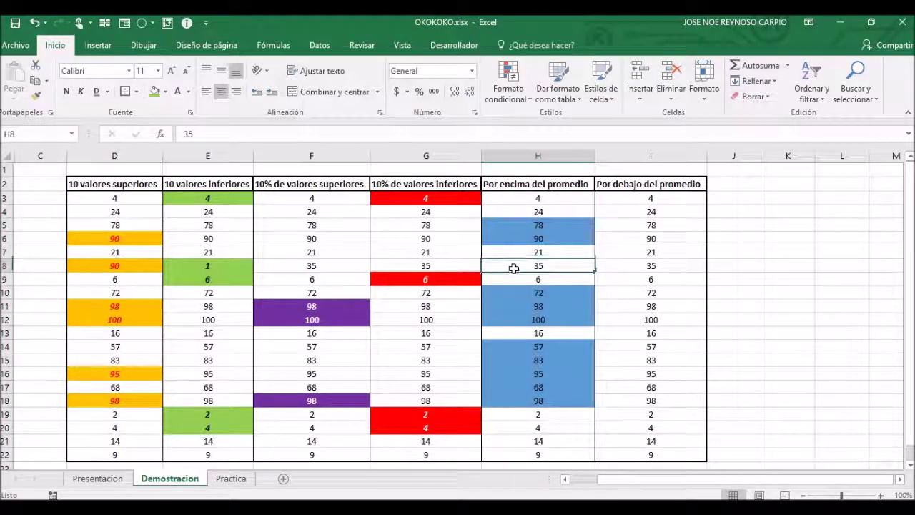
text(48)
key(Return)
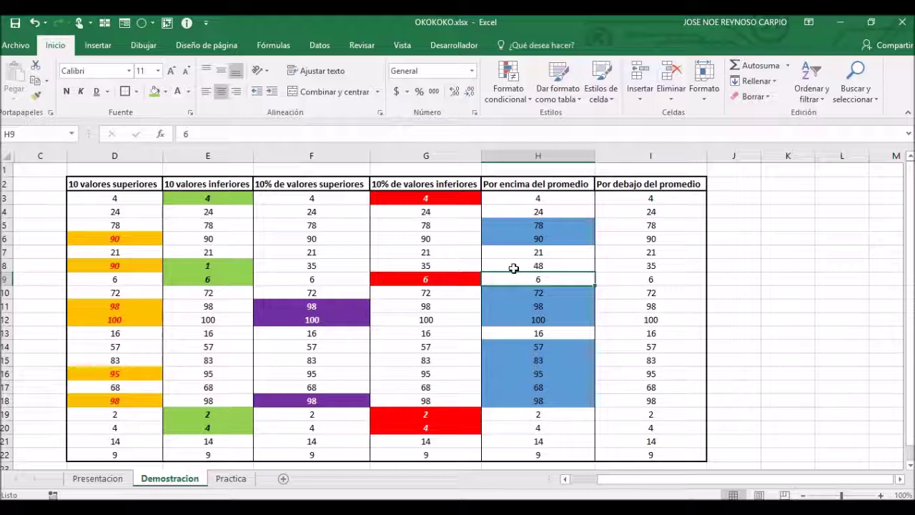
Change the value in cell H8 of the "Por encima del promedio" column to 48.8
click(514, 268)
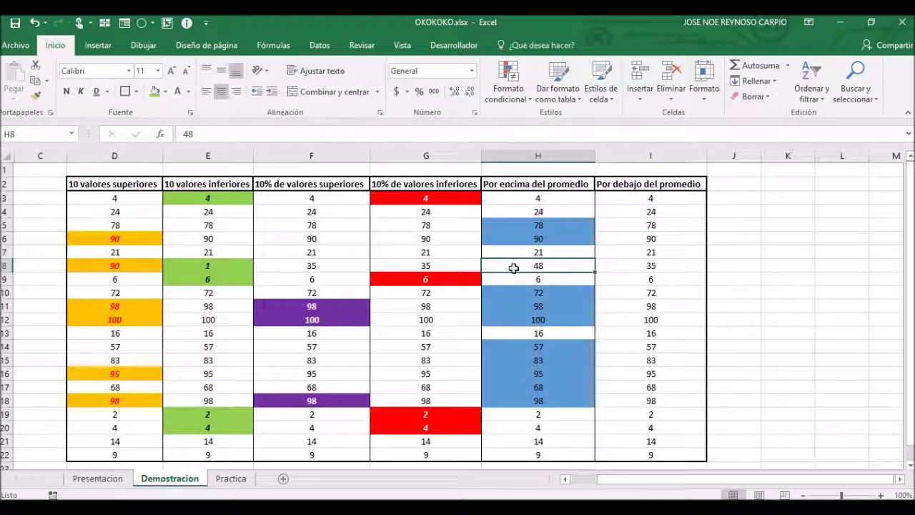
double_click(513, 268)
text(.8)
key(Return)
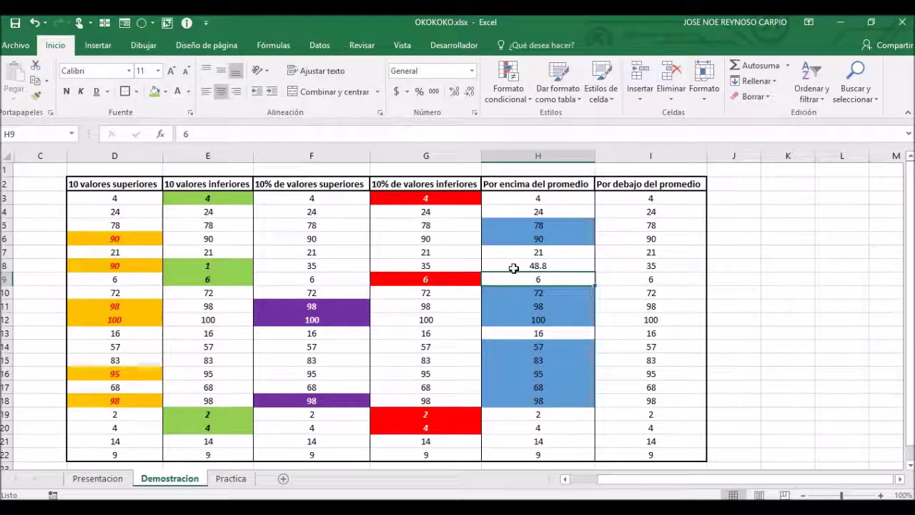
key(Up)
key(Up)
click(514, 268)
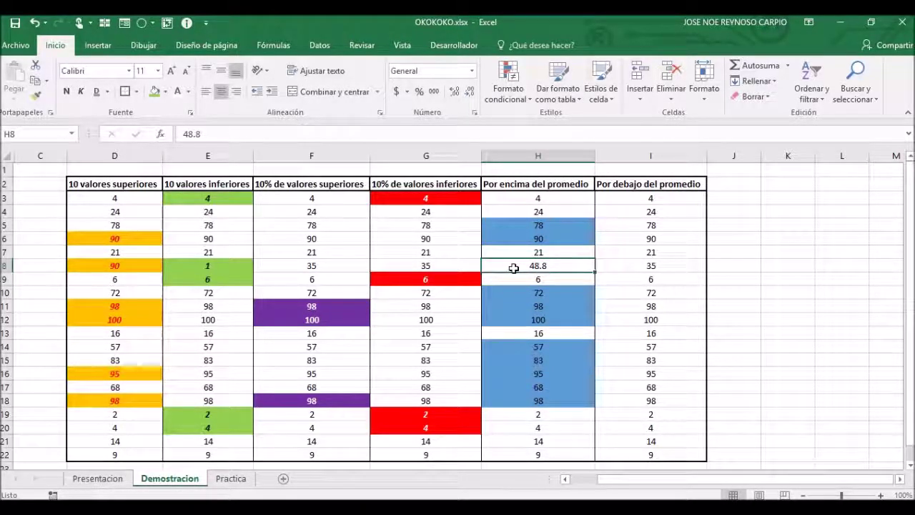
Replace the value in cell H8 of the "Por encima del promedio" column with 49
key(BackSpace)
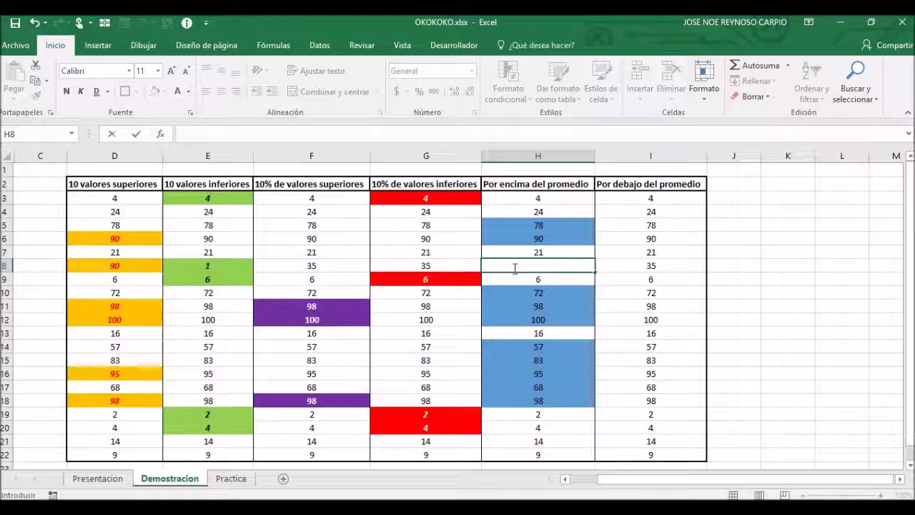
text(49)
key(Return)
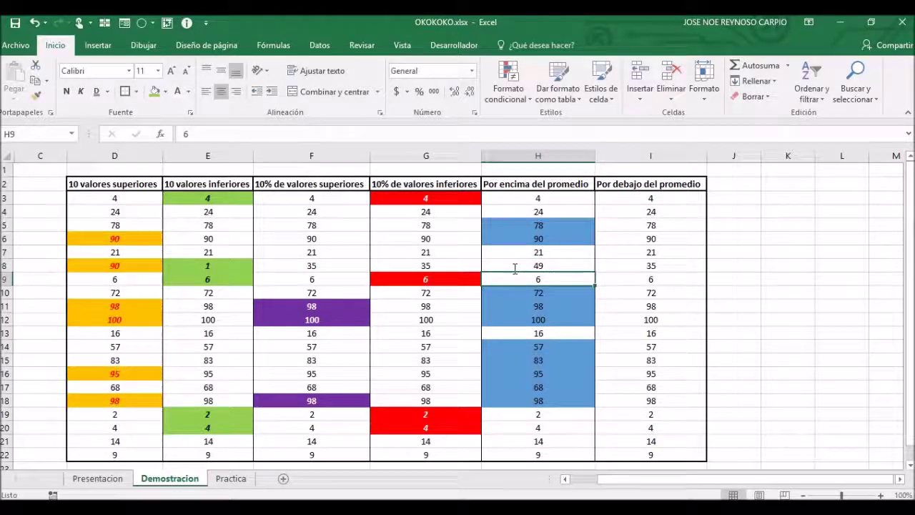
Set cell H8 of the "Por encima del promedio" column back to 48 and compare it with the highlighted cell H10
click(553, 264)
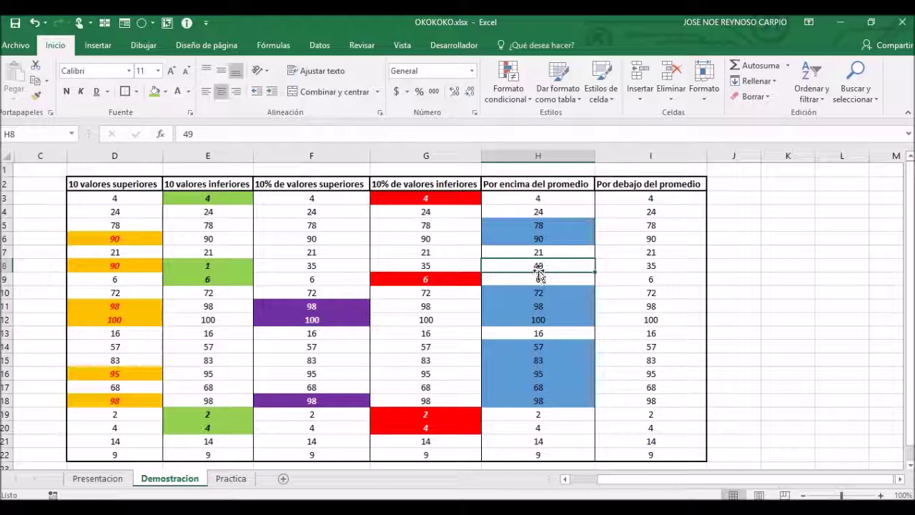
text(4)
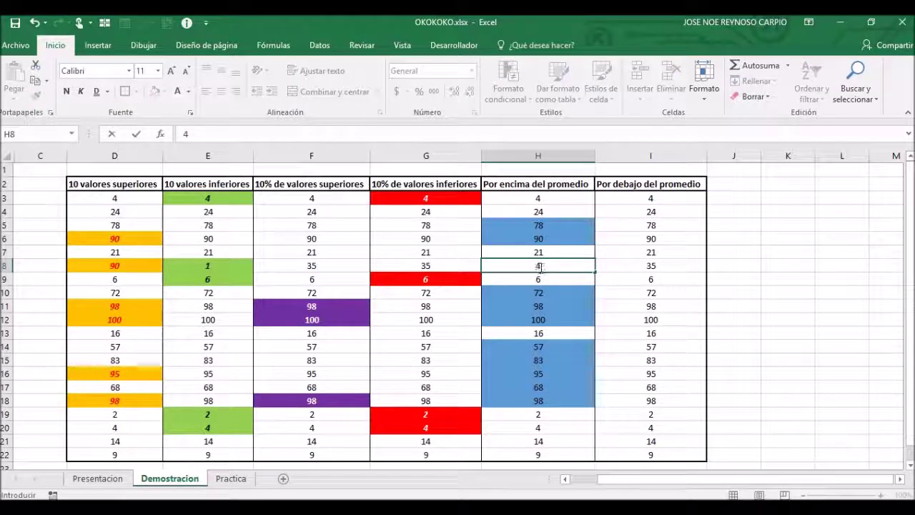
text(8)
click(716, 342)
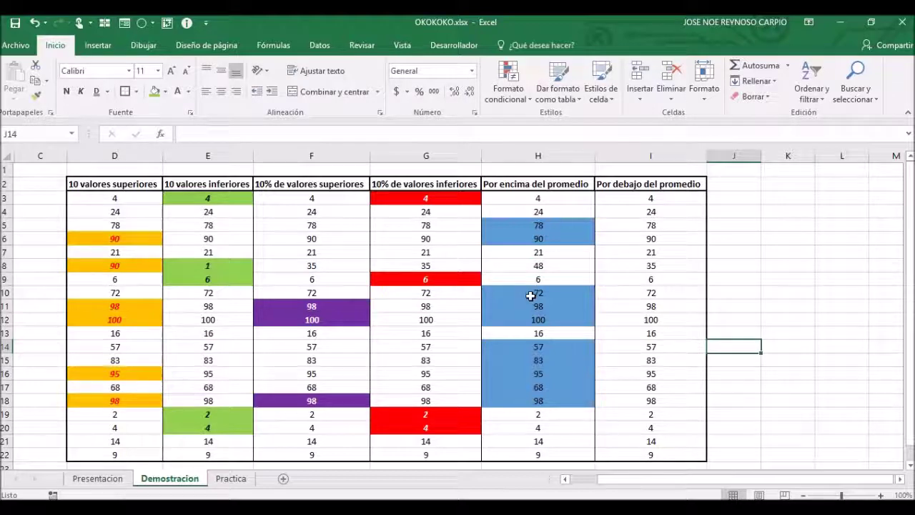
click(538, 294)
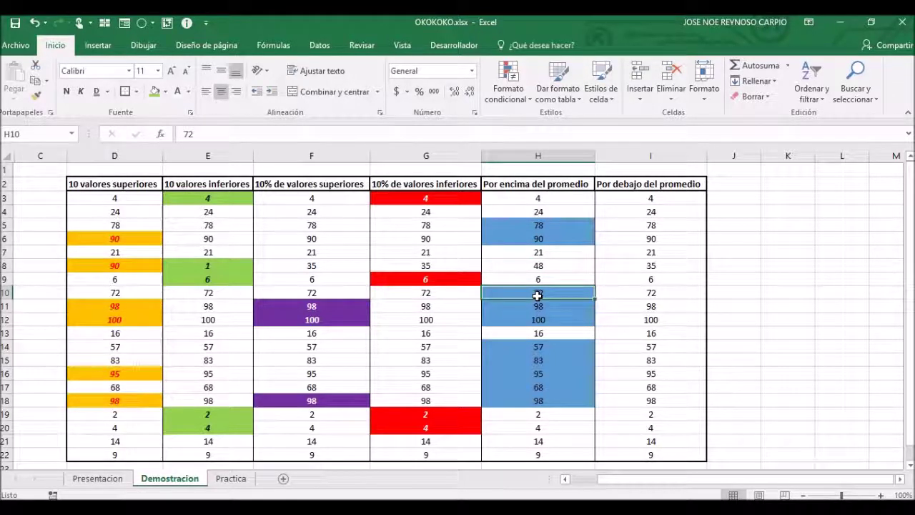
click(540, 265)
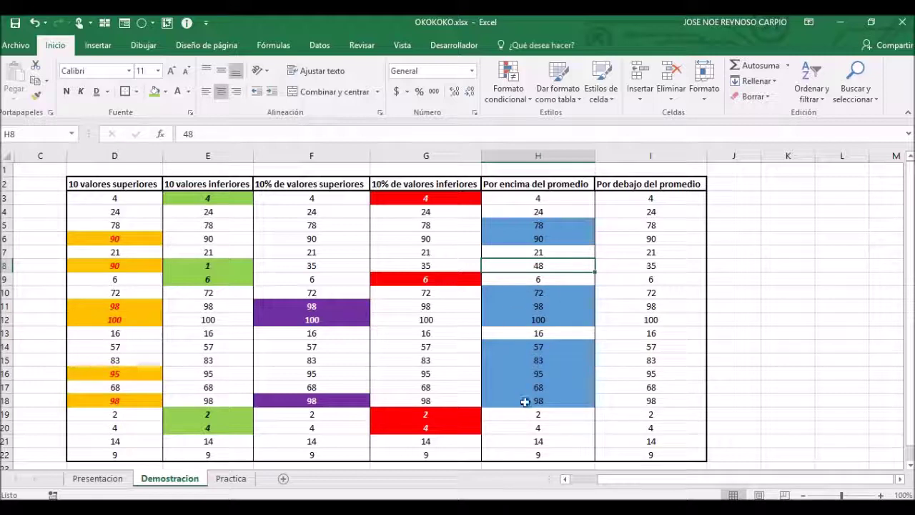
Start a "Por debajo del promedio" conditional formatting rule on cells I3:I22
click(602, 195)
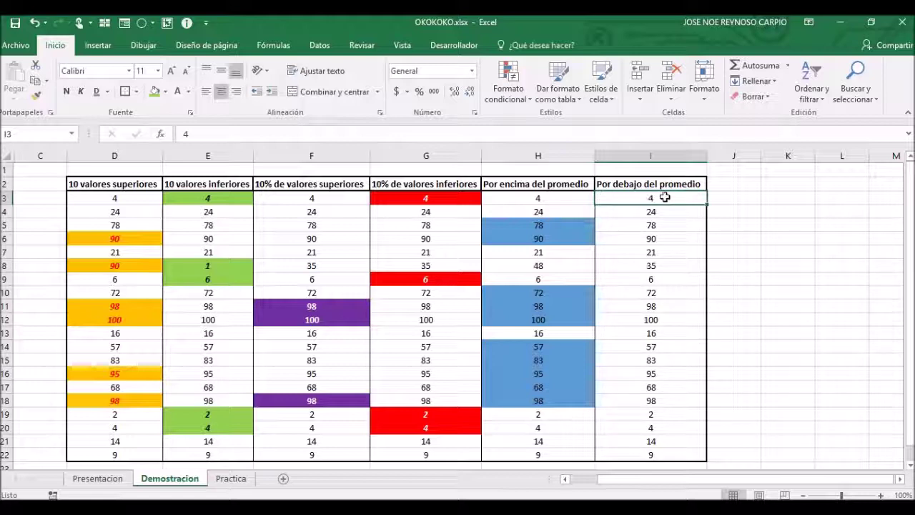
drag(664, 198, 684, 455)
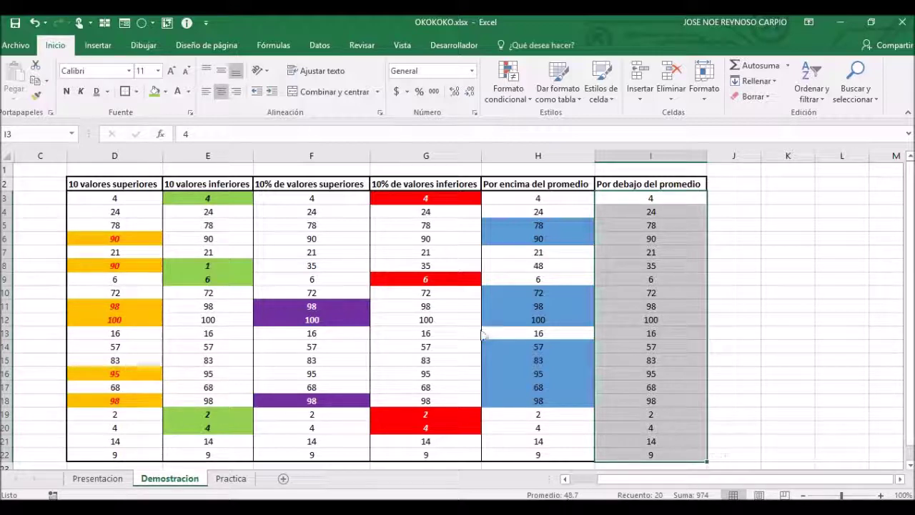
click(518, 95)
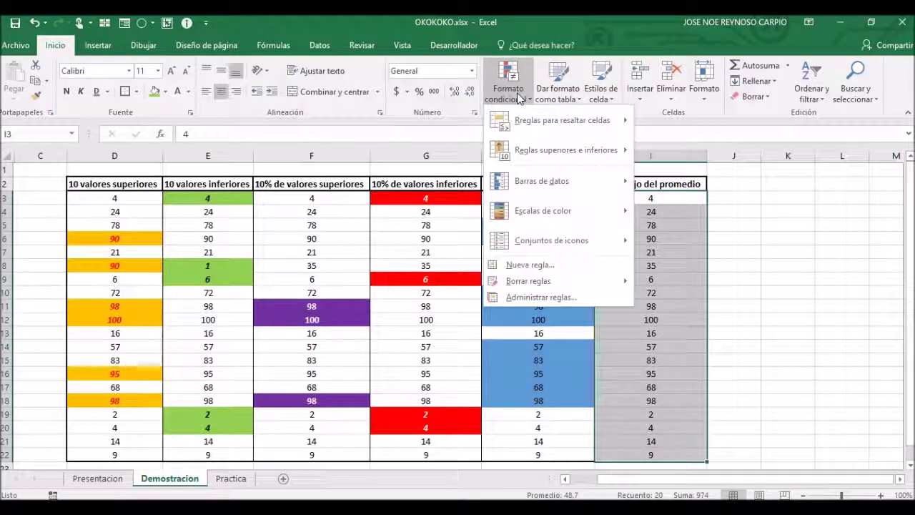
mouse_move(508, 150)
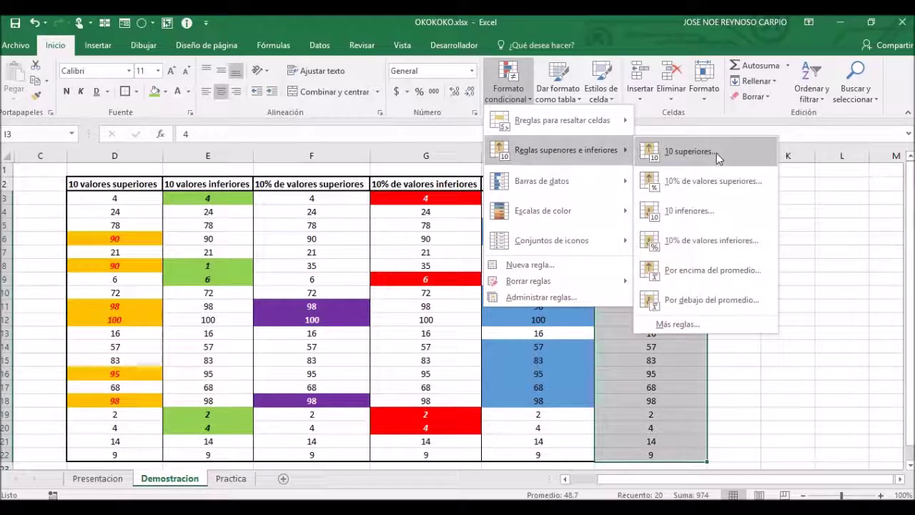
click(681, 294)
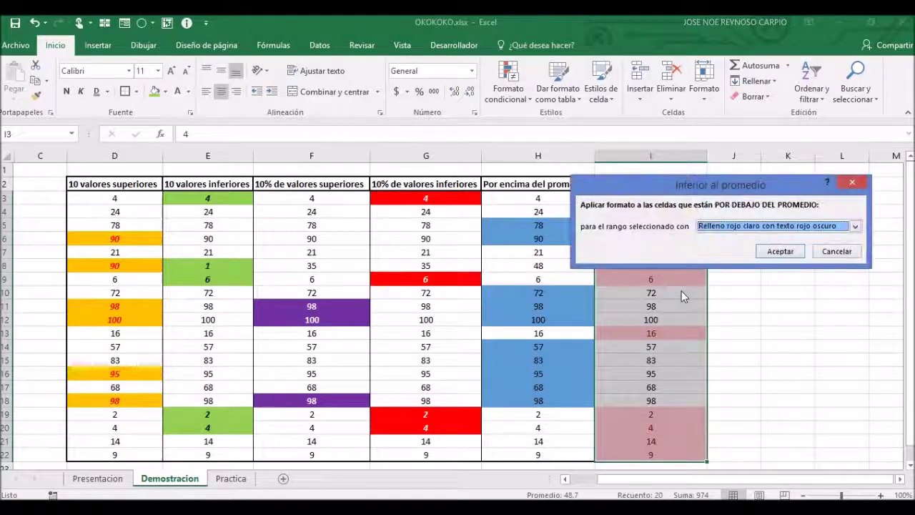
Give the below-average rule a custom format with the orange theme fill and apply it
click(768, 229)
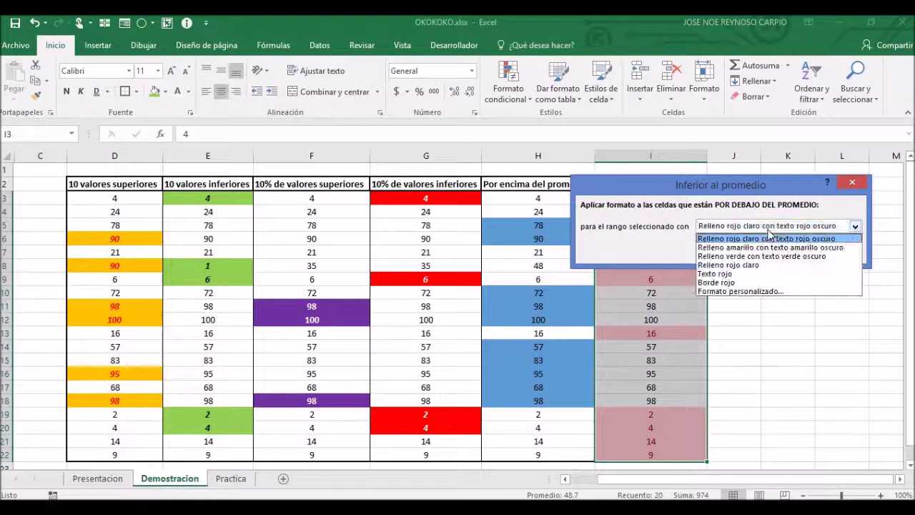
click(736, 291)
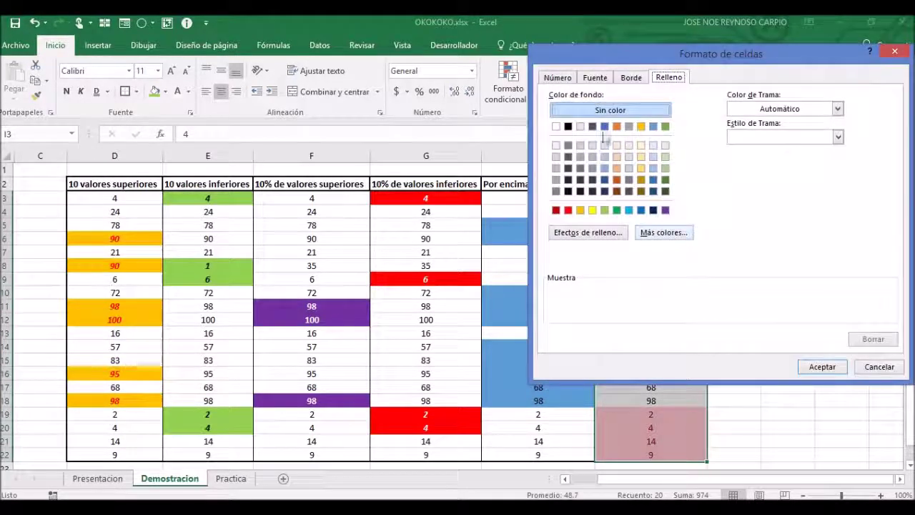
click(616, 125)
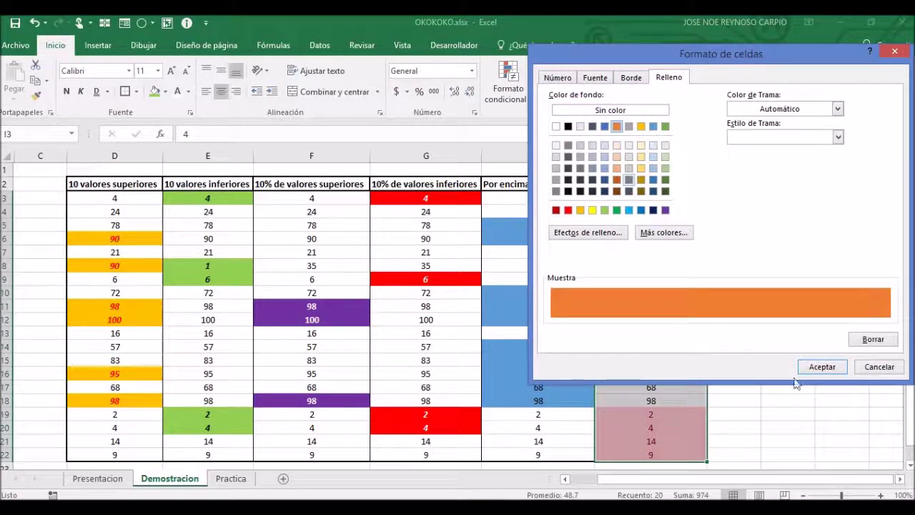
click(823, 366)
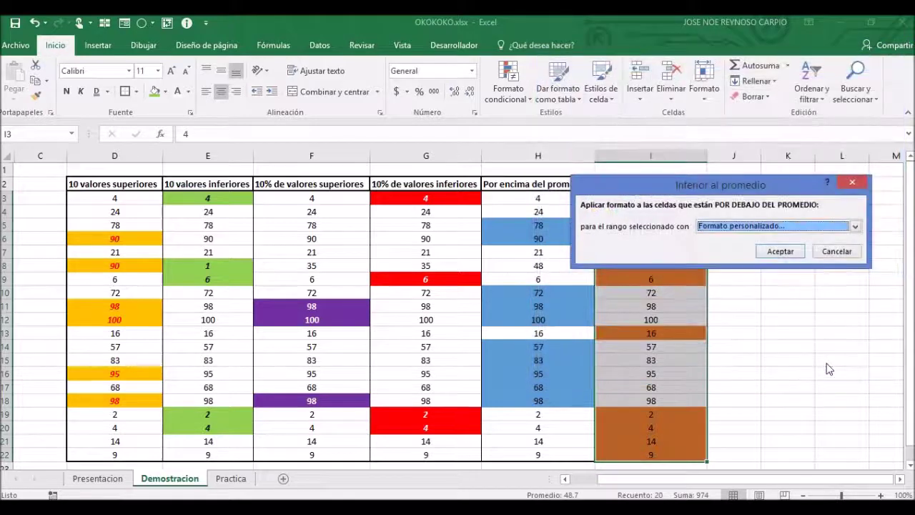
click(778, 251)
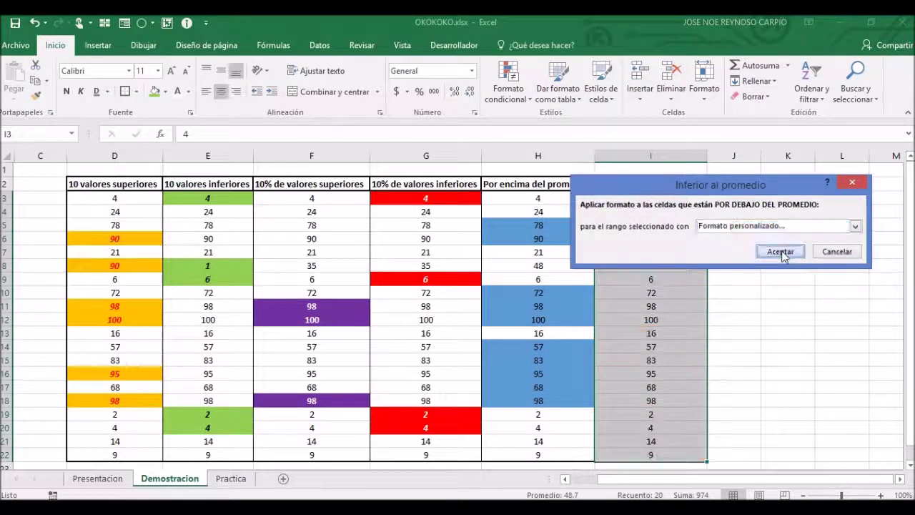
click(791, 290)
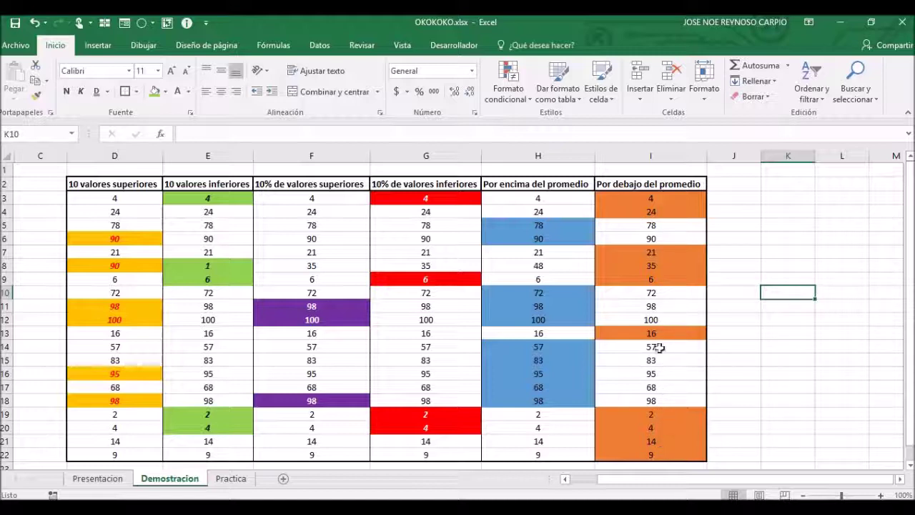
click(760, 278)
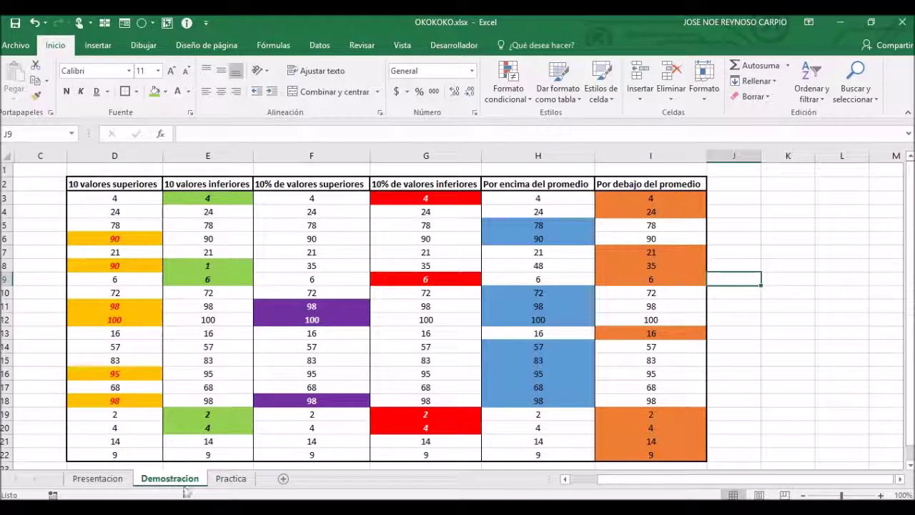
Switch to the Practica worksheet
click(228, 479)
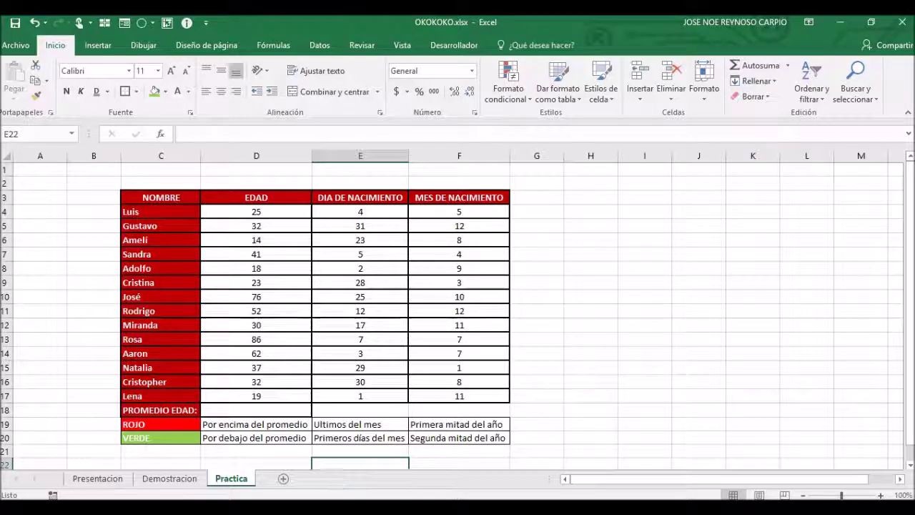
click(384, 510)
click(549, 350)
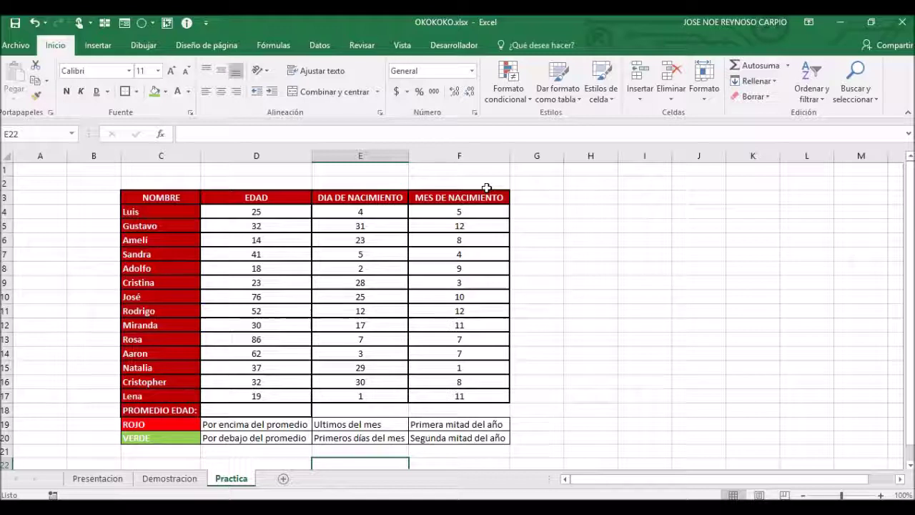
Review the EDAD, DIA DE NACIMIENTO and MES DE NACIMIENTO headings of the practice table
click(242, 198)
key(Right)
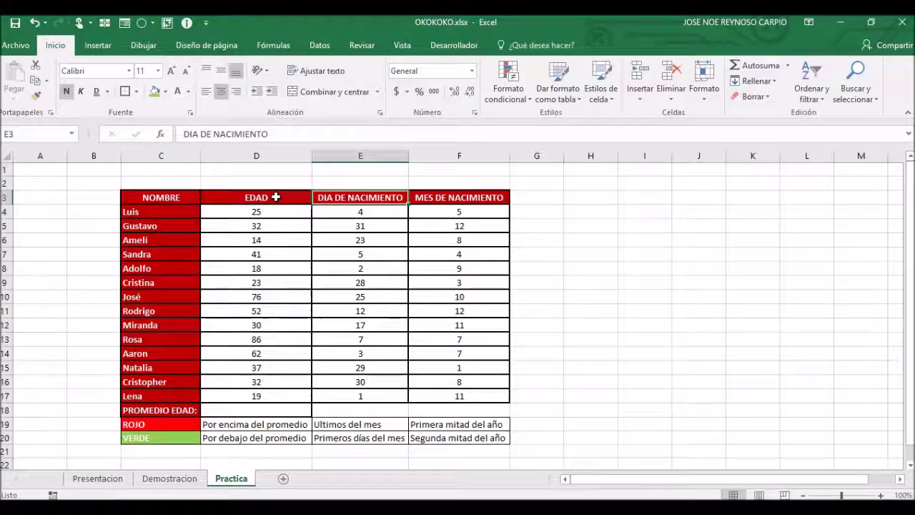
key(Right)
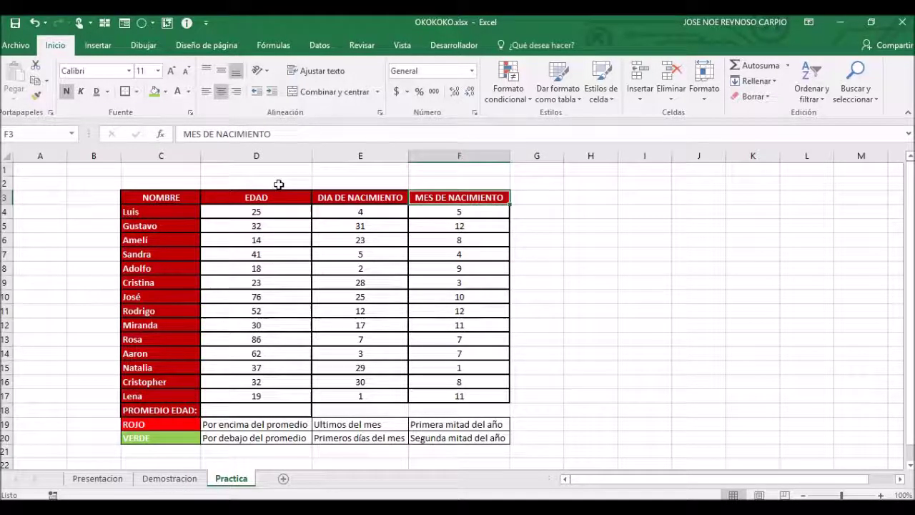
Examine the ROJO and VERDE criteria rows below the practice table for the age, birth day and birth month columns
key(Down)
key(Left)
key(Left)
key(Left)
key(Down)
key(Down)
key(Down)
key(Down)
key(Down)
key(Down)
key(Down)
key(Down)
key(Down)
key(Down)
key(Down)
key(Down)
key(Down)
key(Down)
key(Down)
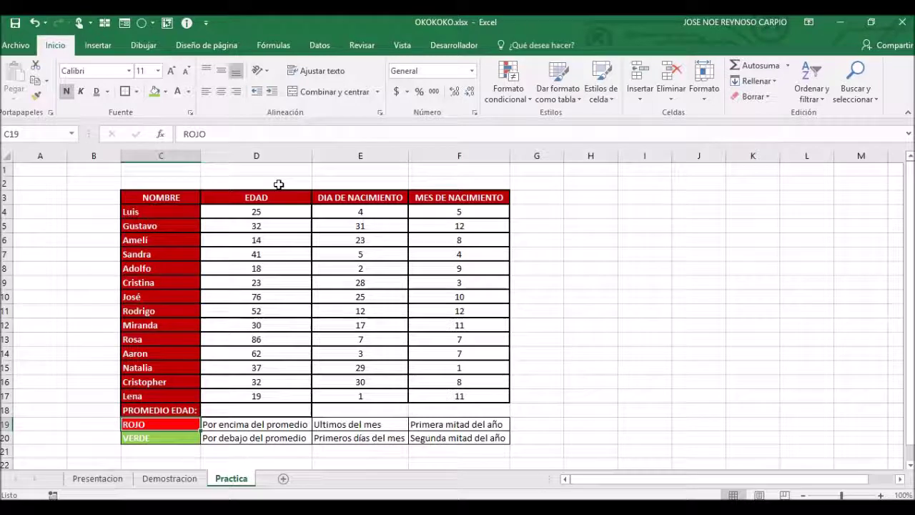
key(Right)
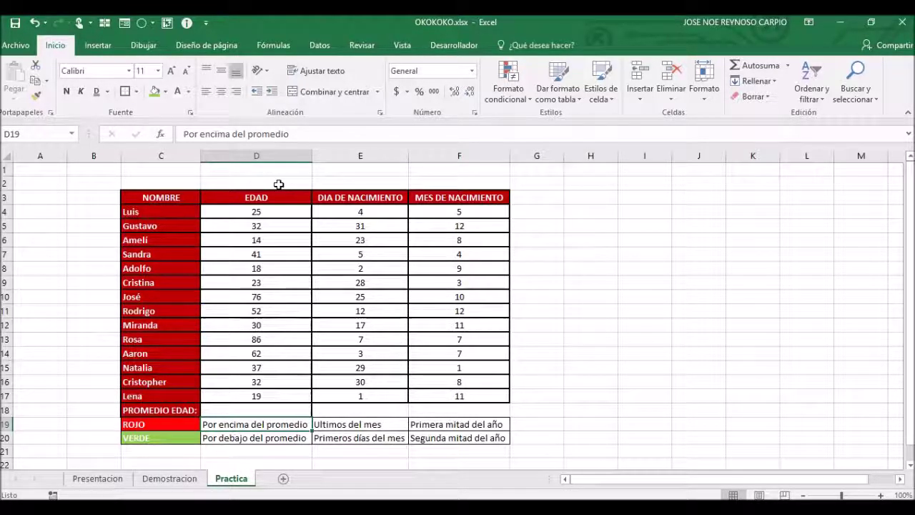
key(Right)
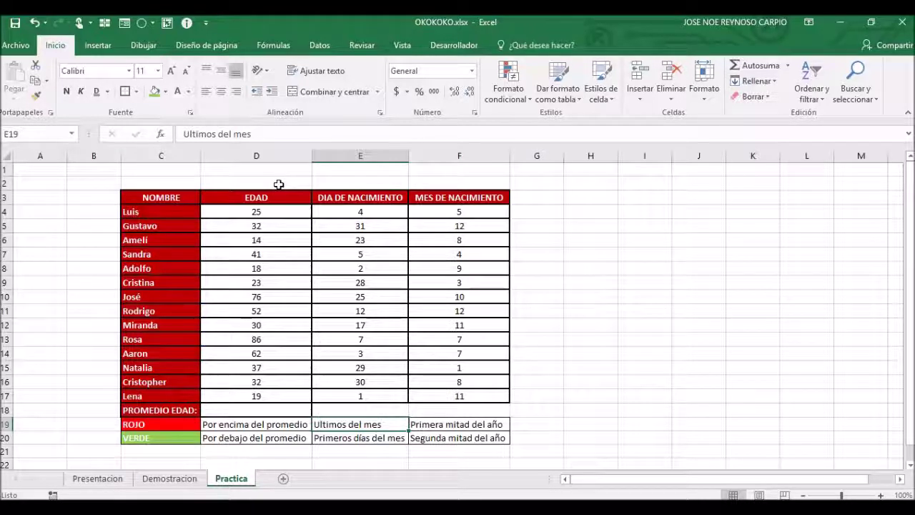
key(Right)
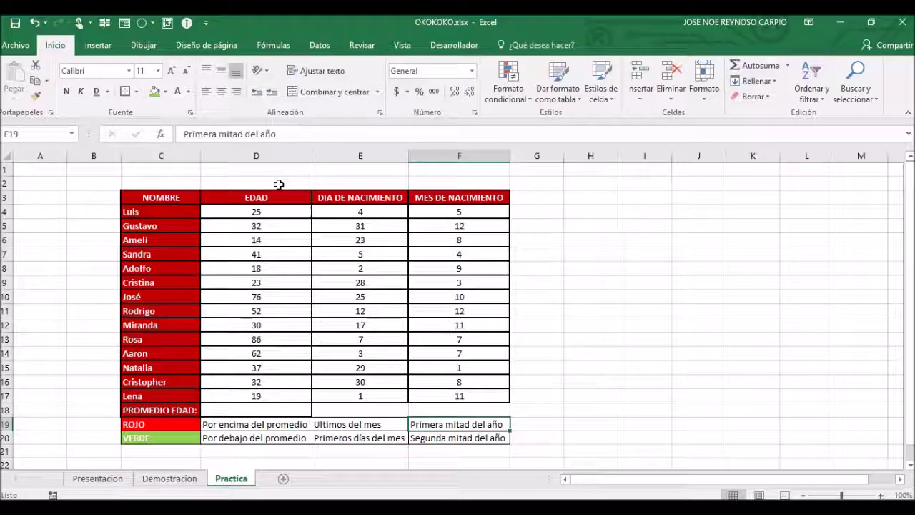
key(Down)
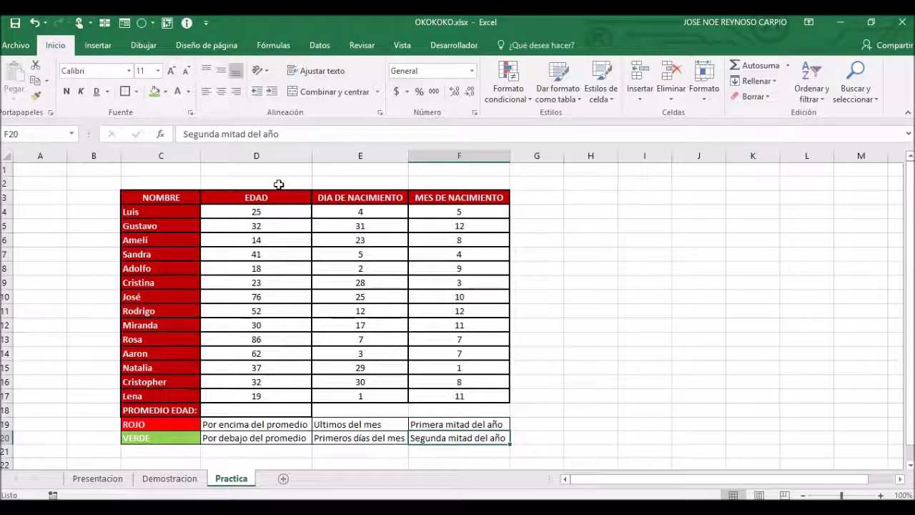
key(Left)
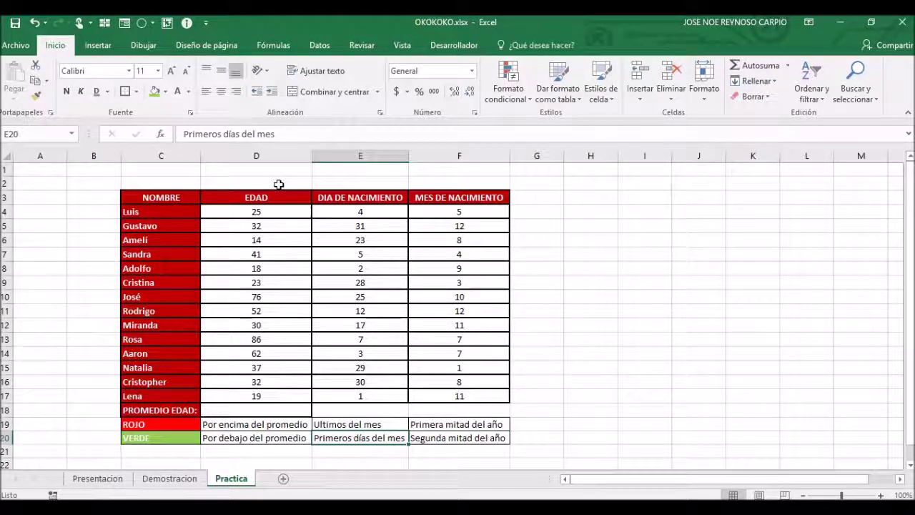
key(Left)
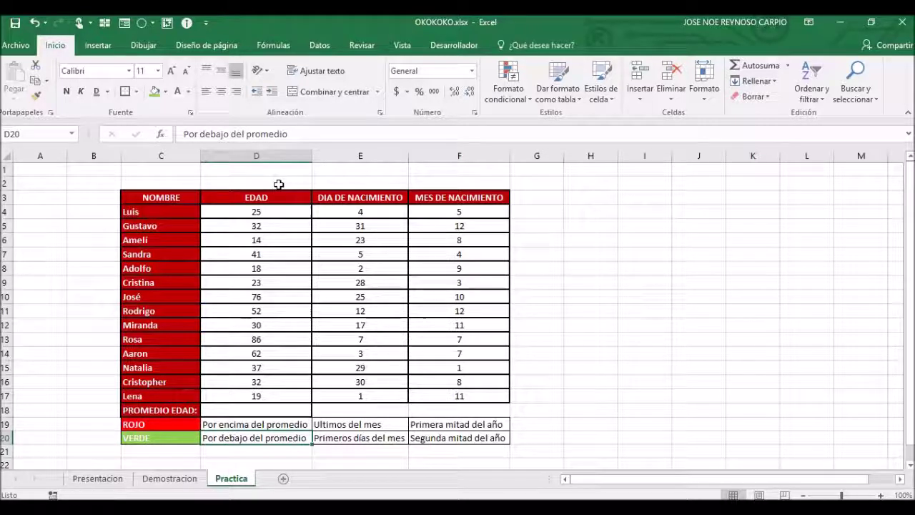
Calculate the average age beside PROMEDIO EDAD with the formula =PROMEDIO(D4:D17)
click(268, 213)
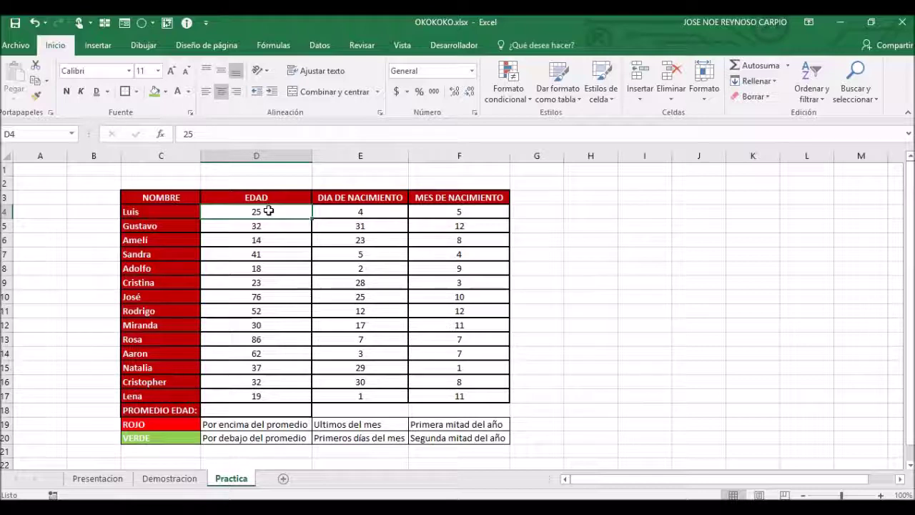
drag(269, 211, 262, 395)
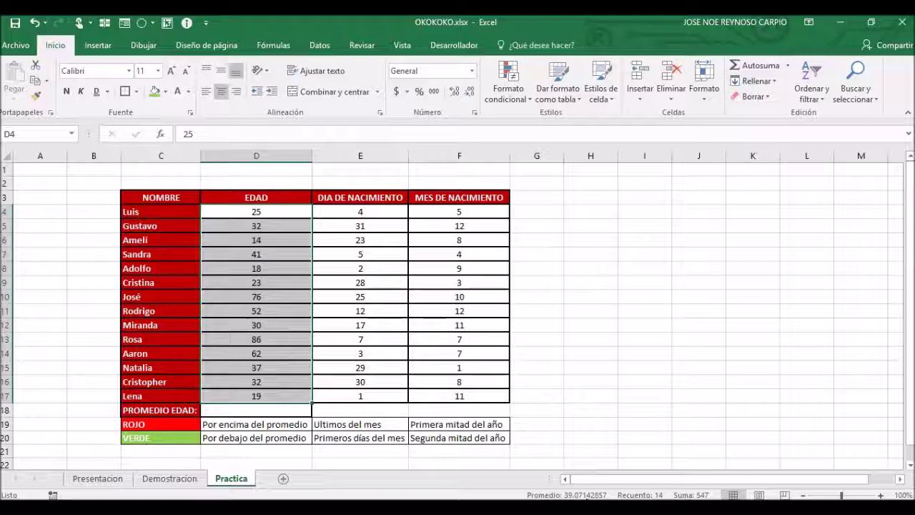
click(254, 411)
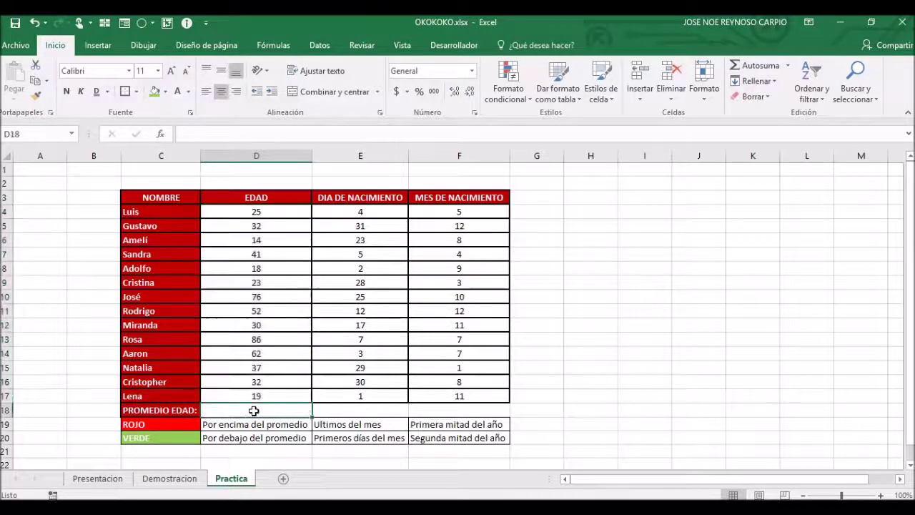
text(=)
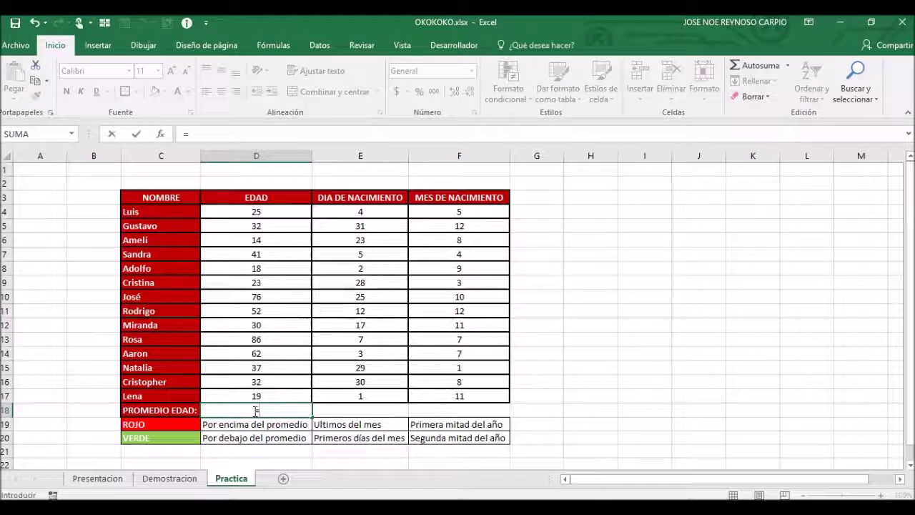
text(PROMEDIO)
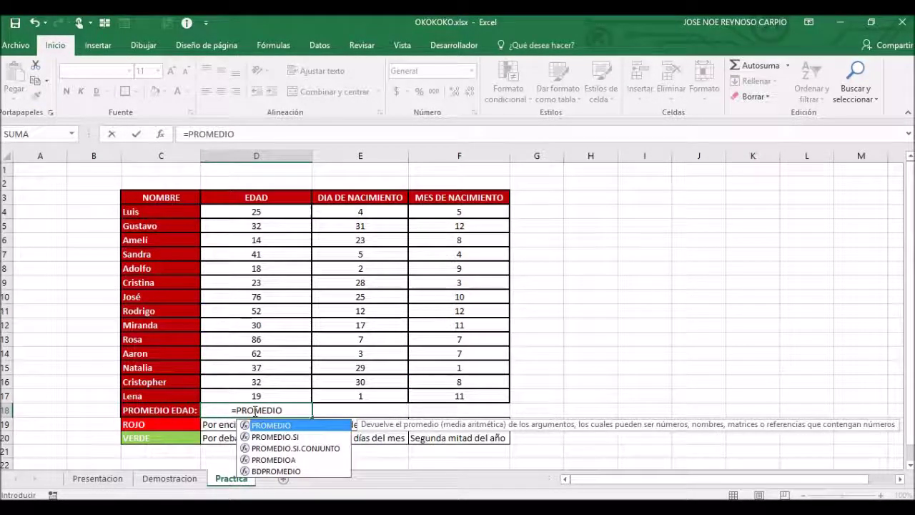
text(()
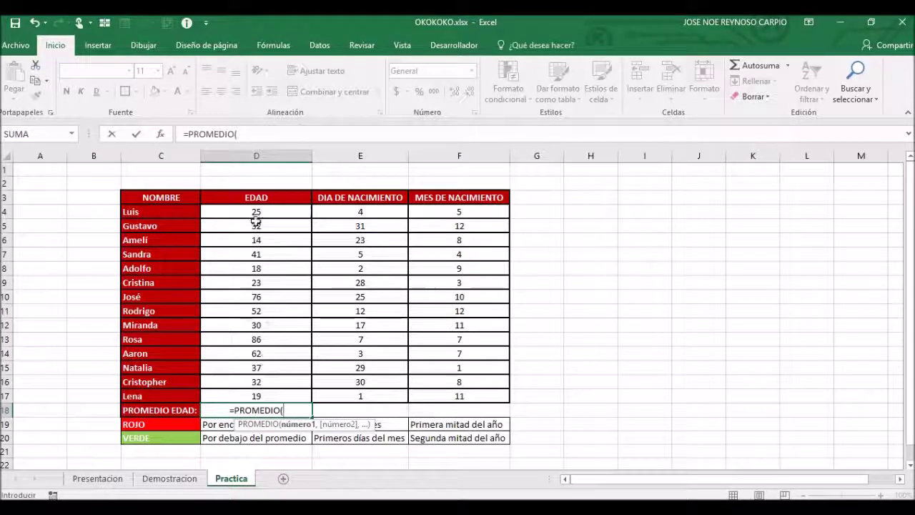
drag(255, 212, 254, 394)
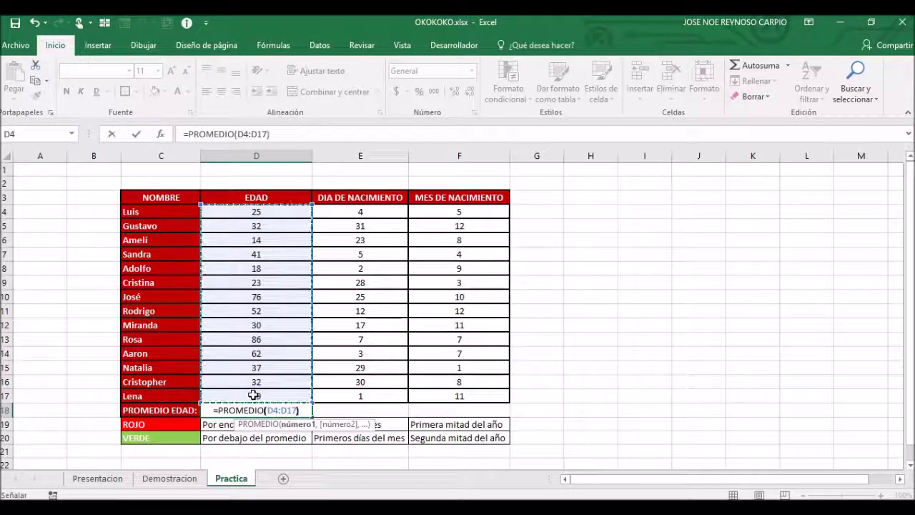
text())
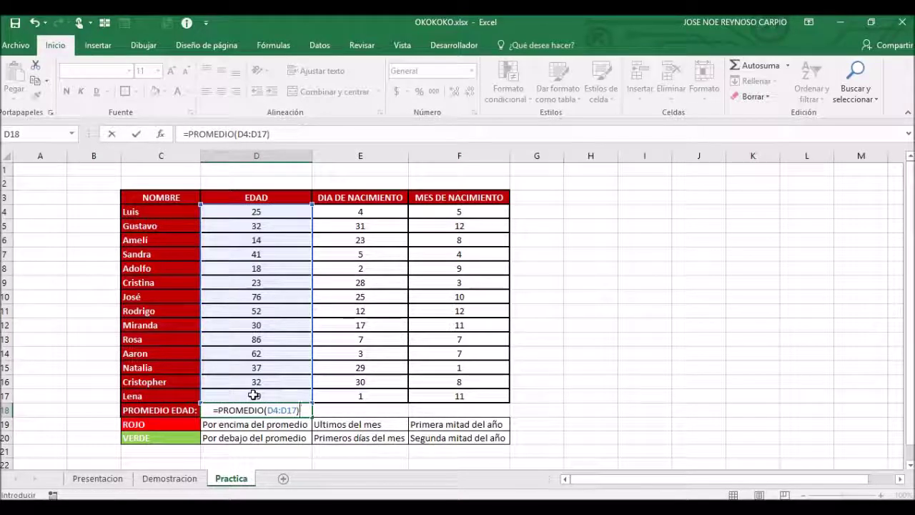
key(Return)
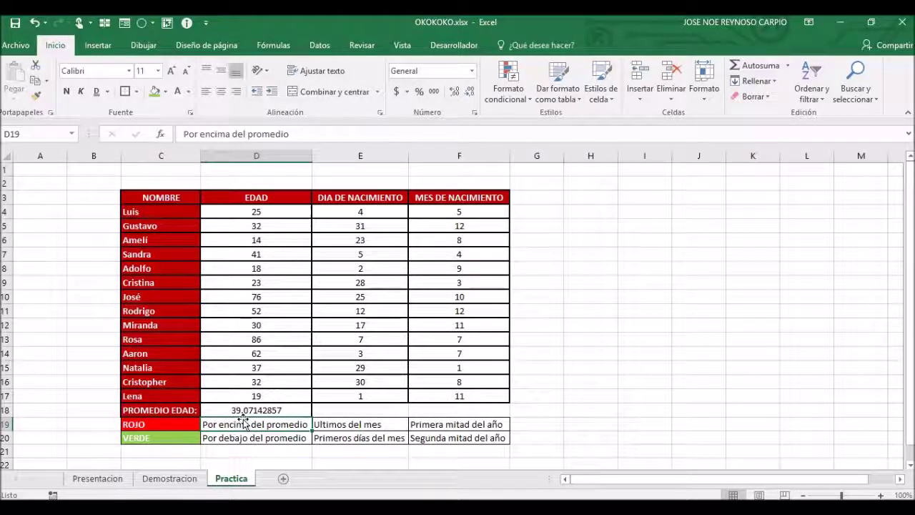
click(343, 412)
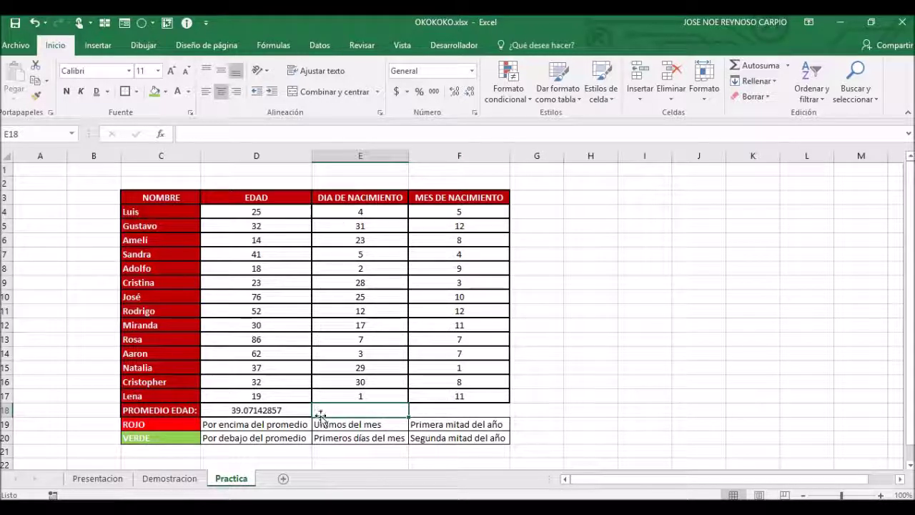
Apply an above-average conditional formatting rule to the ages in D4:D17 using light red fill with dark red text
click(268, 211)
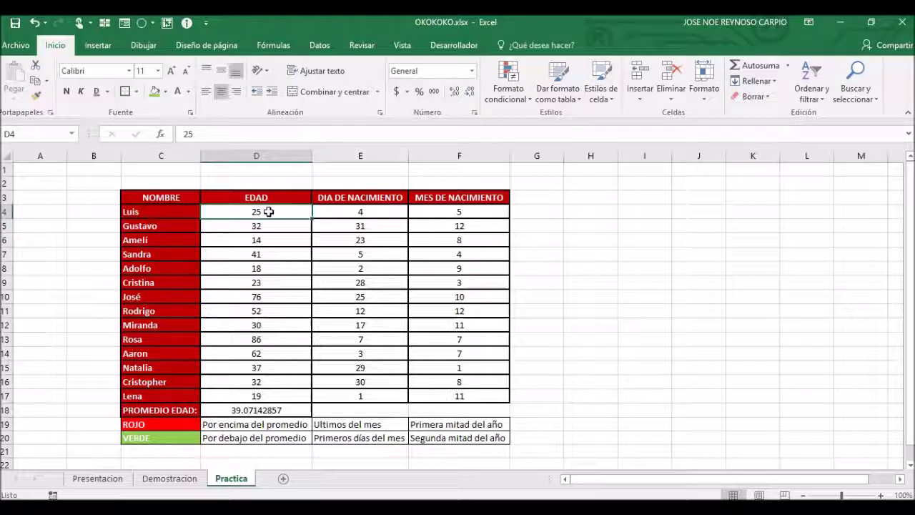
drag(268, 212, 274, 398)
click(506, 93)
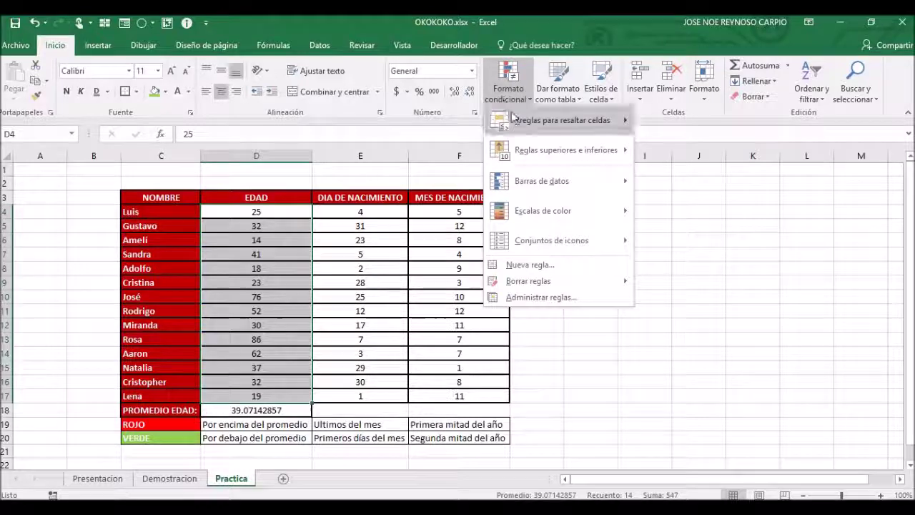
mouse_move(533, 149)
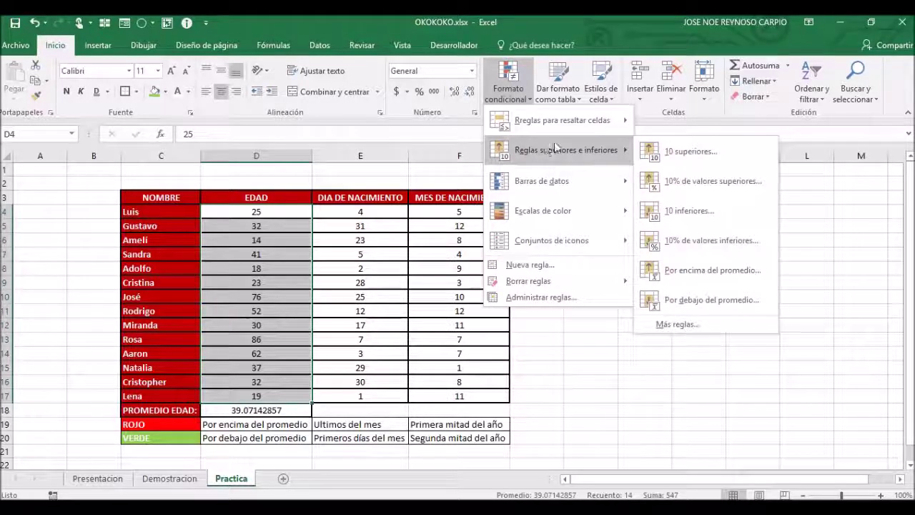
click(692, 276)
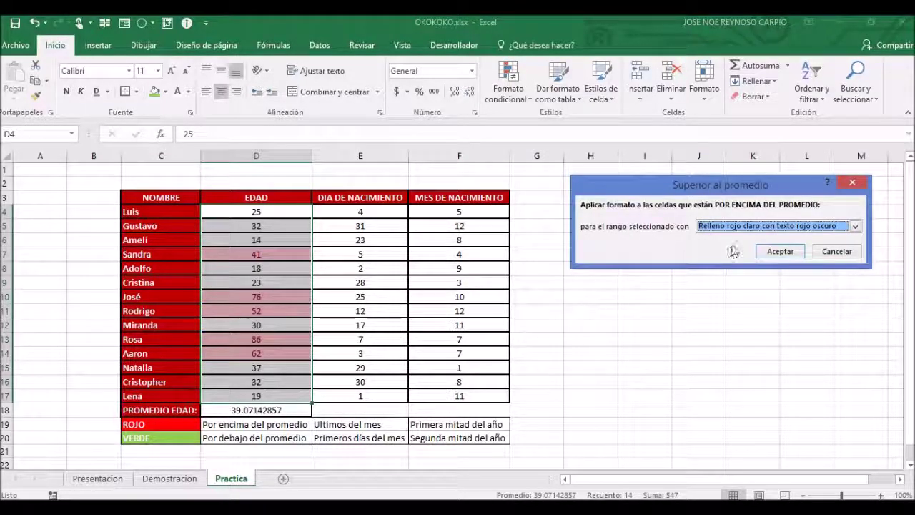
click(745, 227)
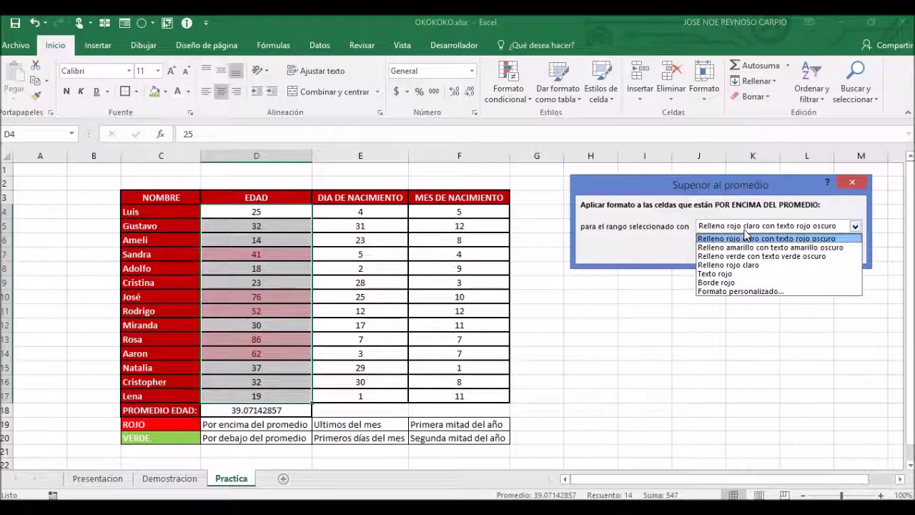
click(745, 241)
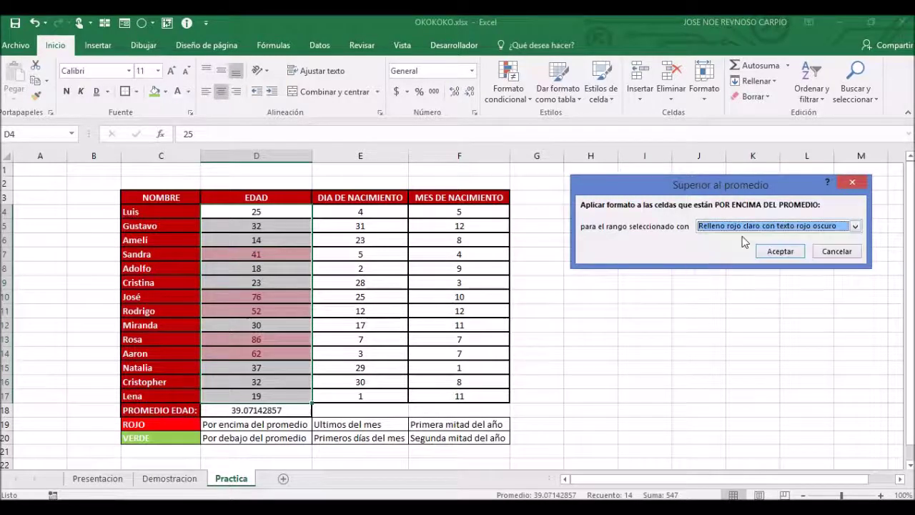
click(783, 253)
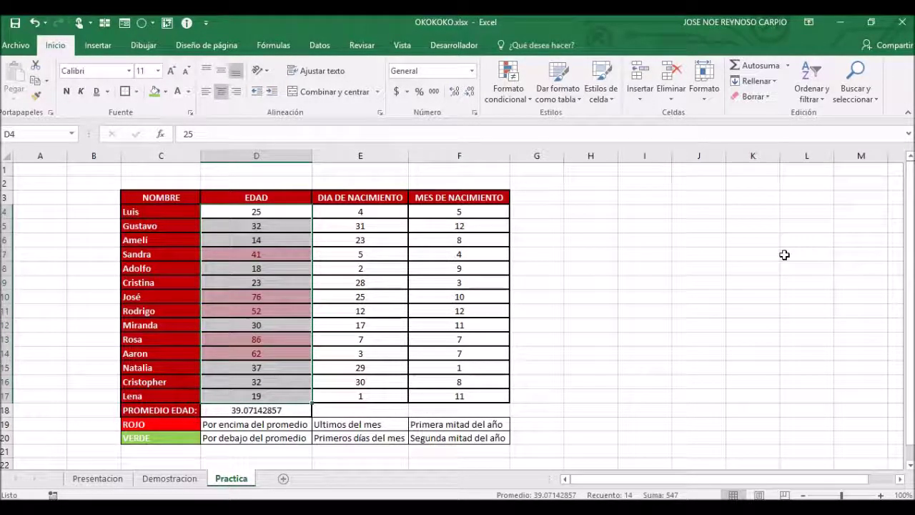
drag(784, 255, 402, 398)
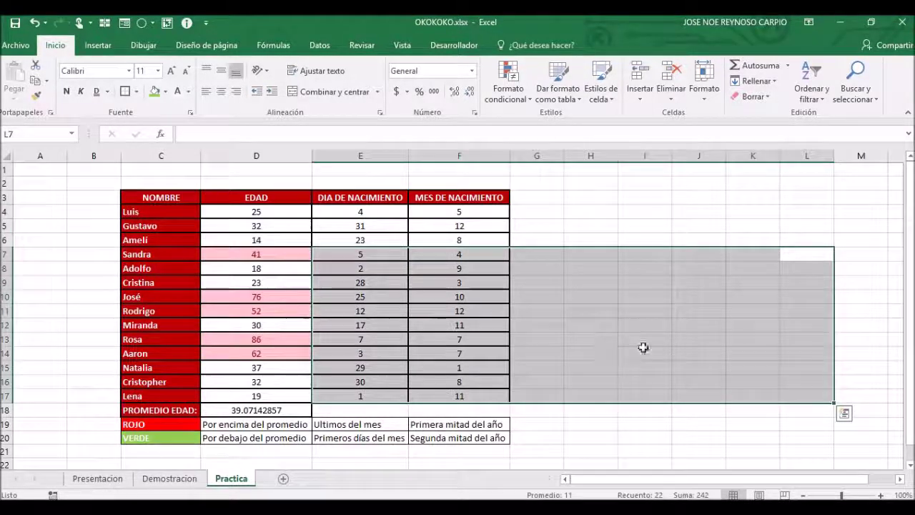
click(674, 345)
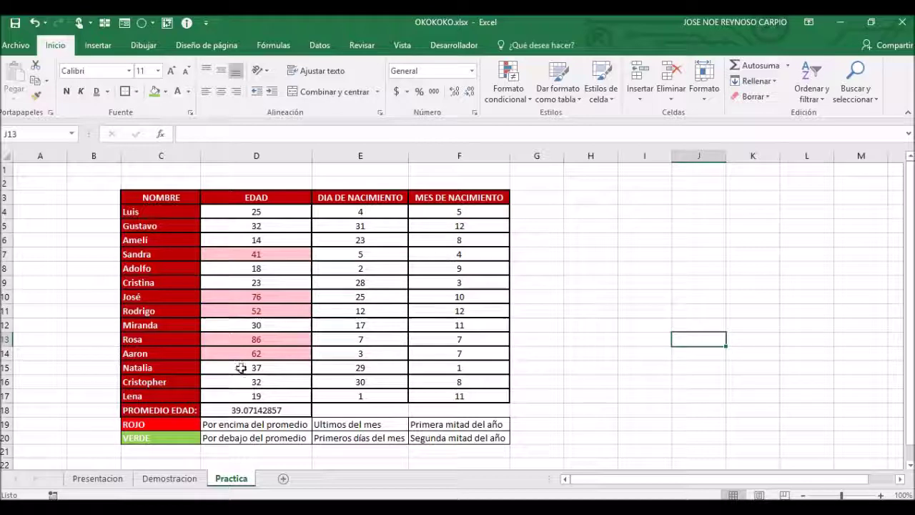
Apply a below-average conditional formatting rule to the ages in D4:D17 using green fill with dark green text
drag(239, 395, 253, 213)
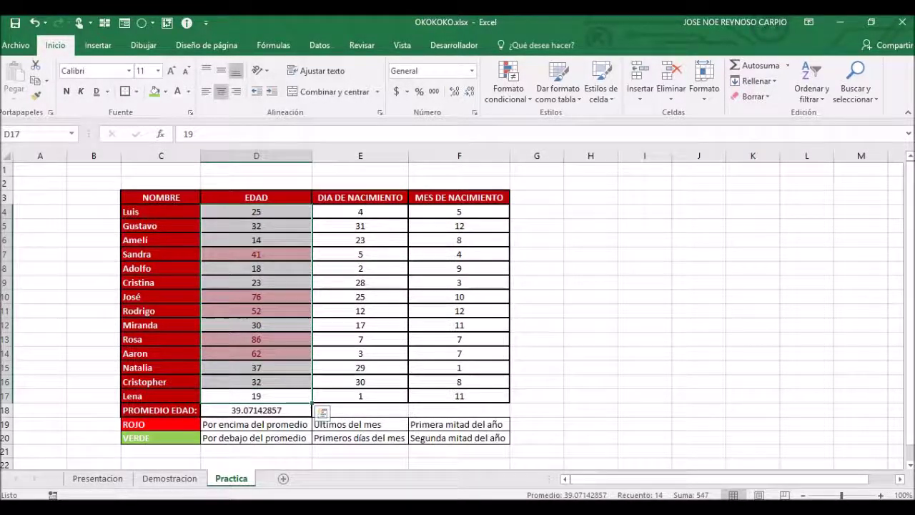
click(432, 511)
click(542, 331)
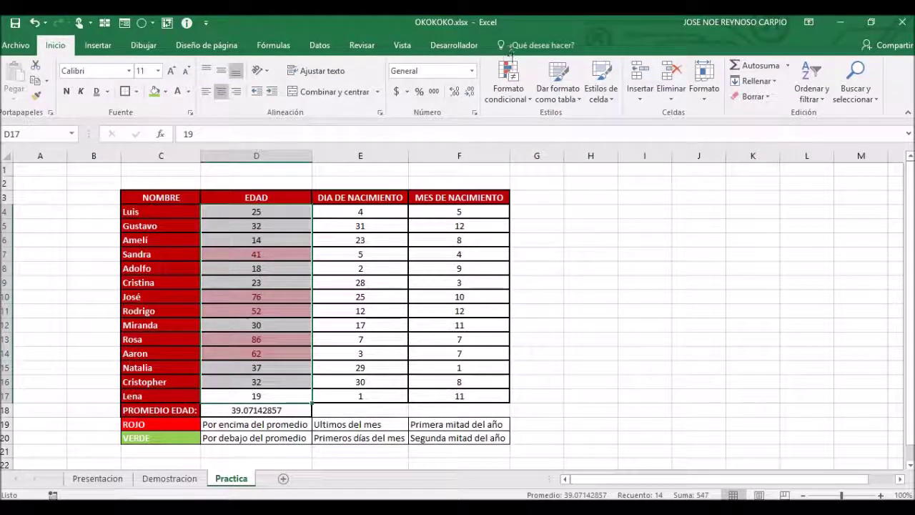
click(507, 85)
mouse_move(516, 151)
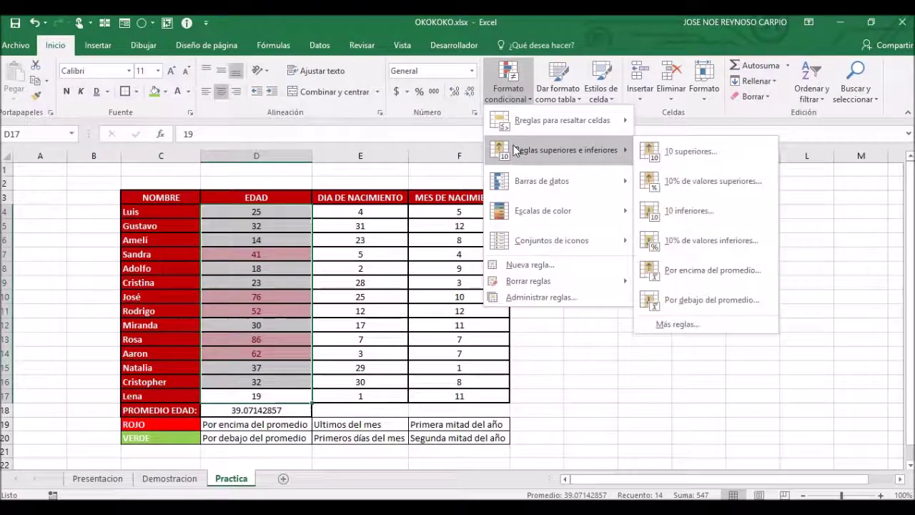
click(706, 299)
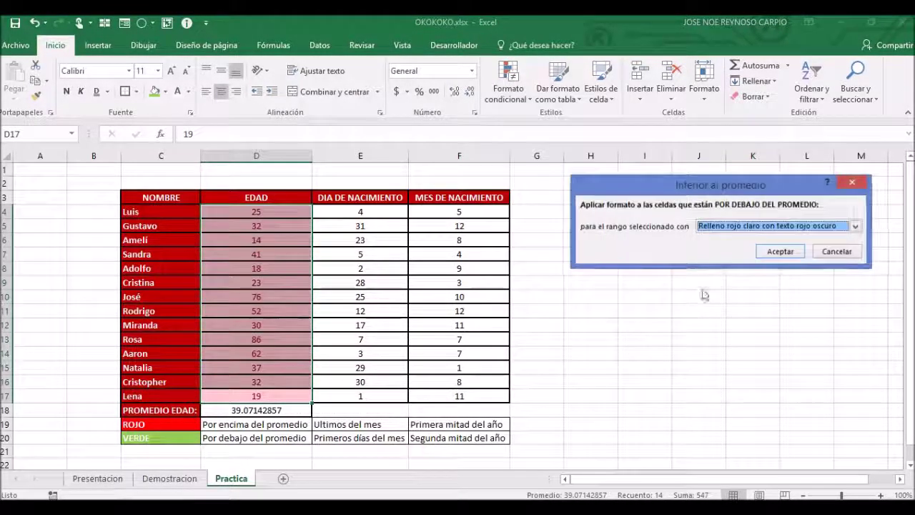
click(755, 227)
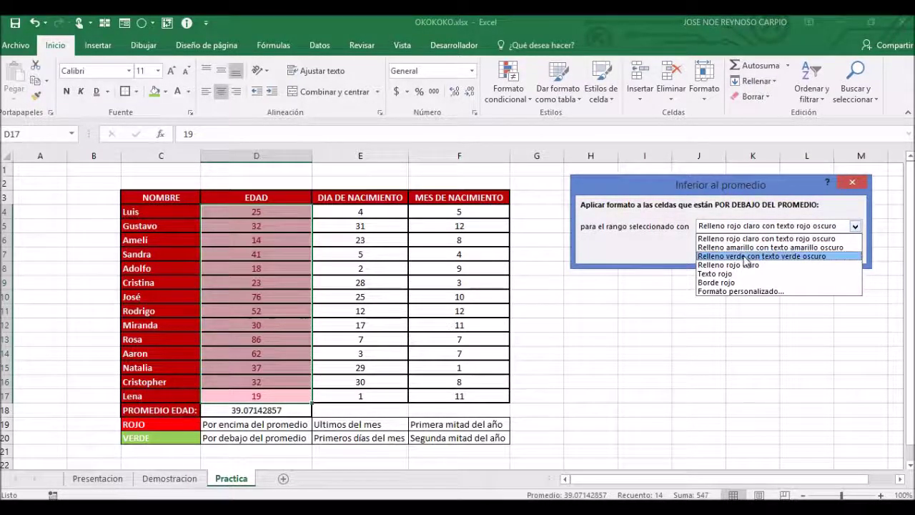
click(748, 256)
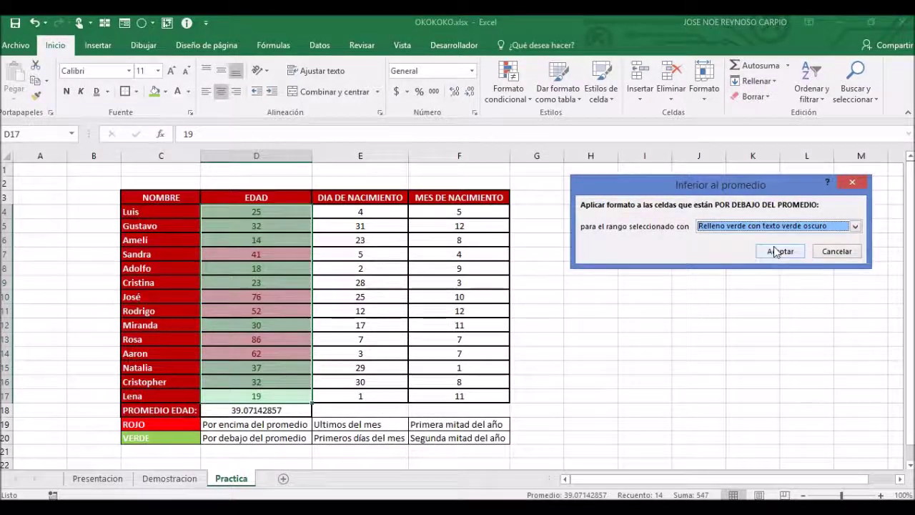
click(777, 251)
click(536, 370)
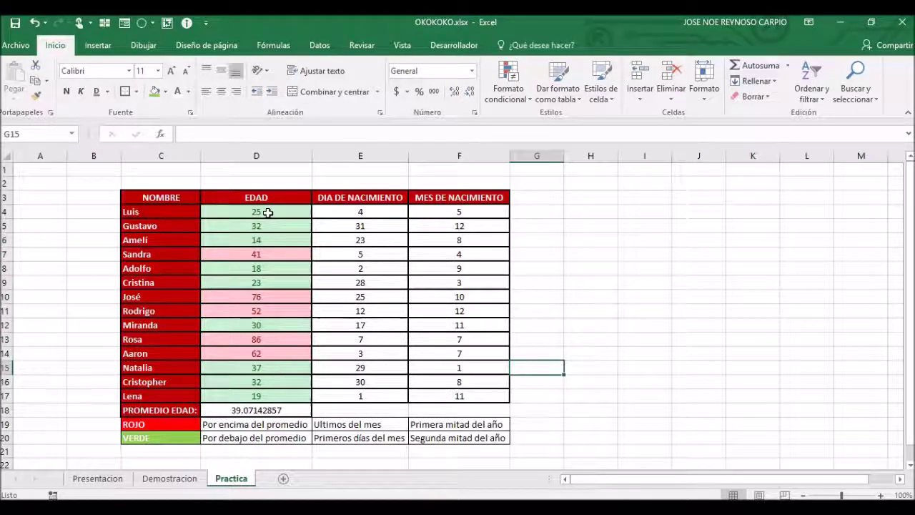
drag(267, 212, 261, 398)
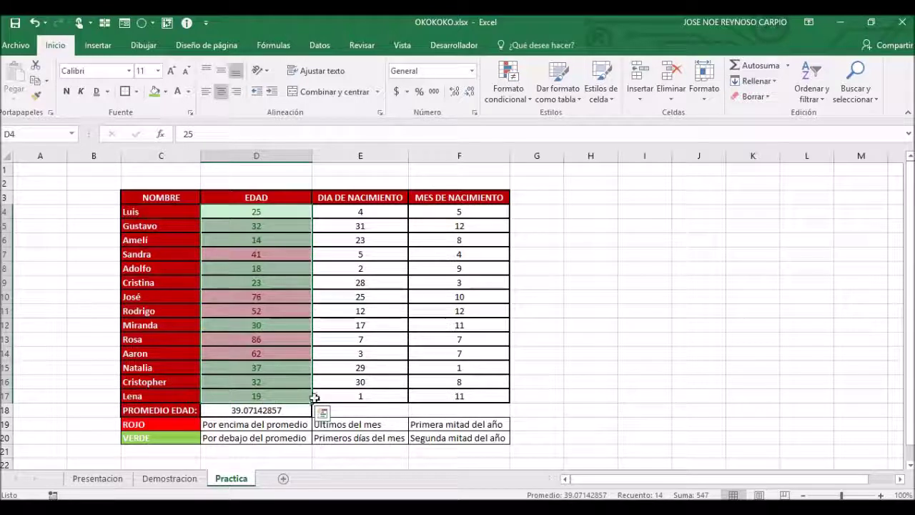
click(372, 393)
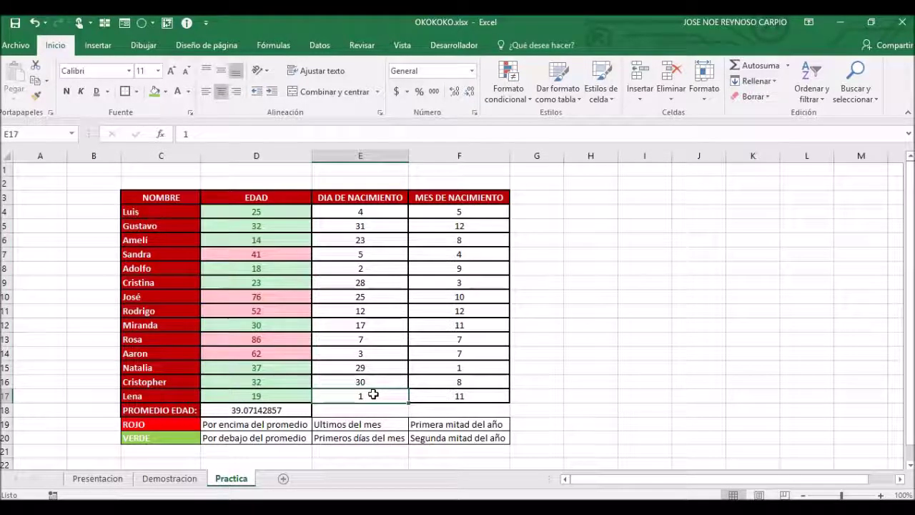
Highlight the top 10 values of DIA DE NACIMIENTO in E4:E17 using light red fill with dark red text
click(352, 212)
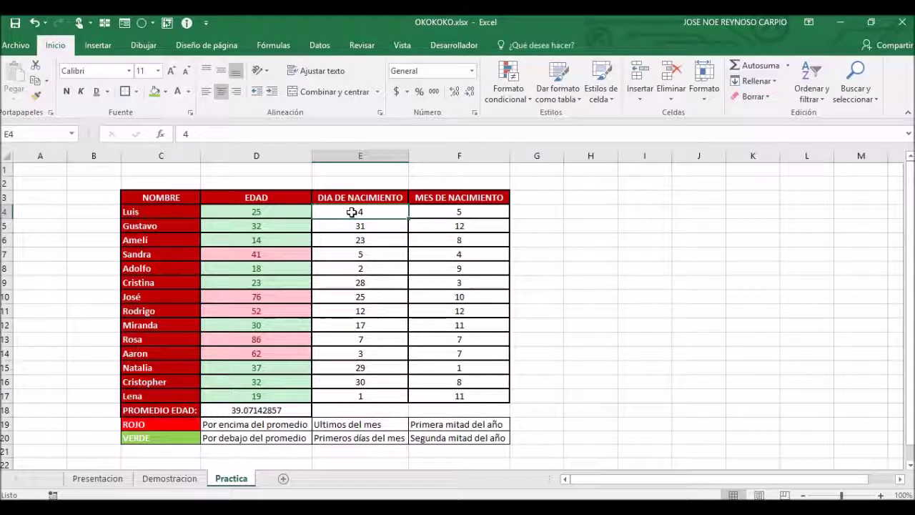
drag(350, 213, 349, 394)
click(511, 84)
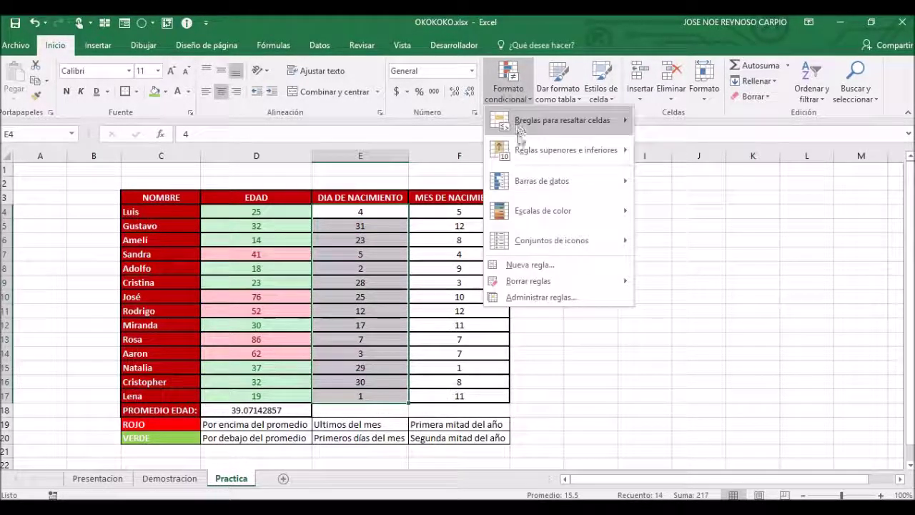
mouse_move(517, 151)
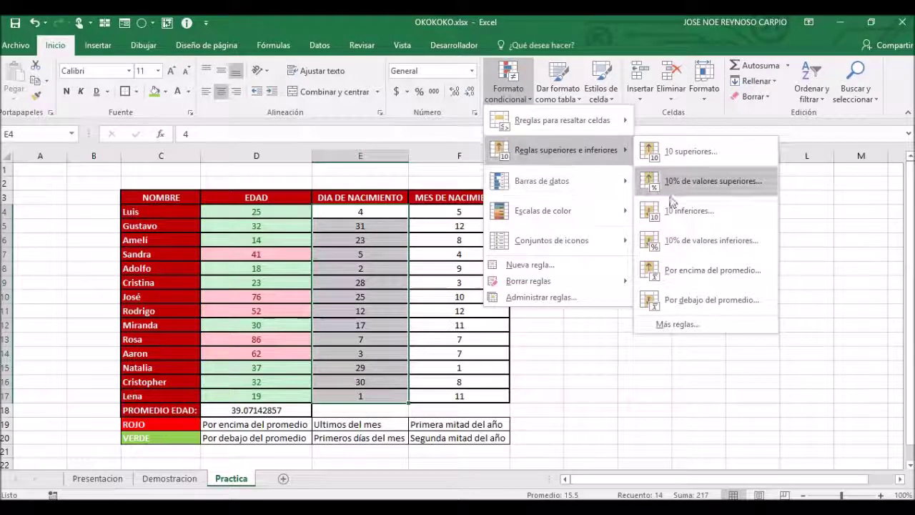
click(720, 148)
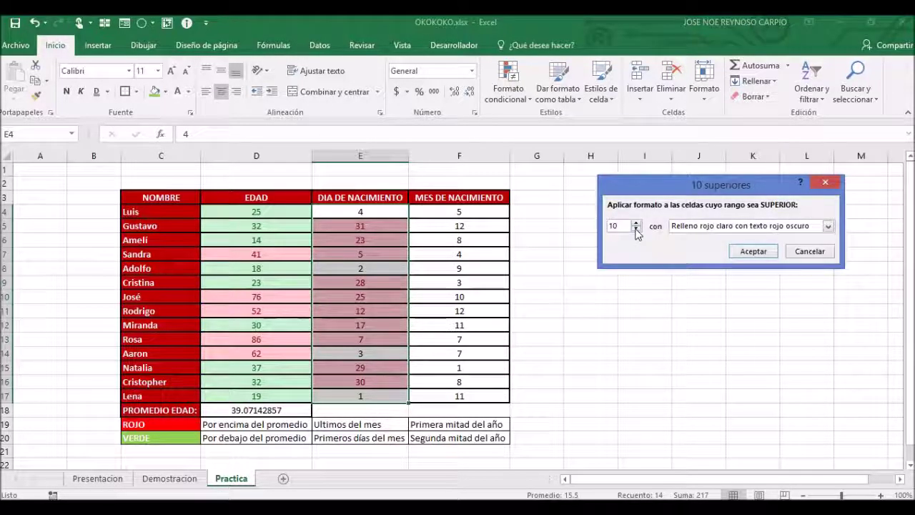
click(753, 252)
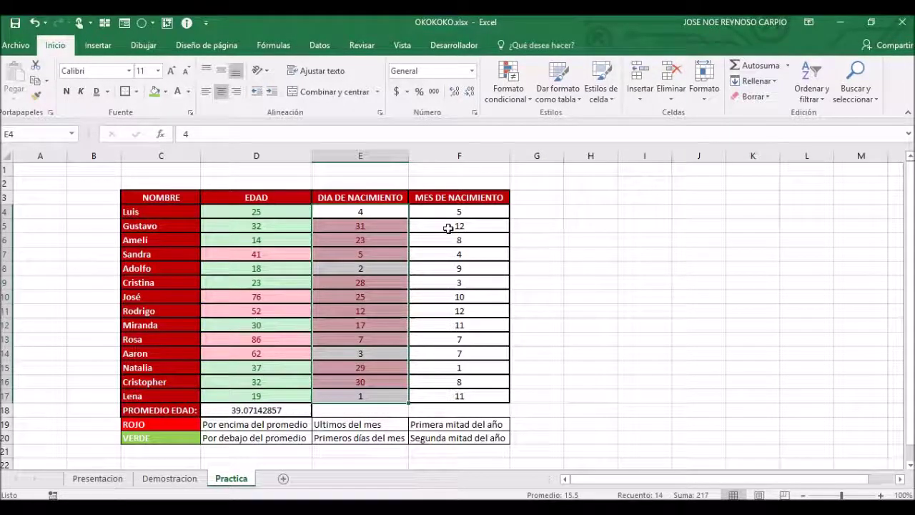
Highlight the bottom 10 values of DIA DE NACIMIENTO in E4:E17 using green fill with dark green text
click(512, 88)
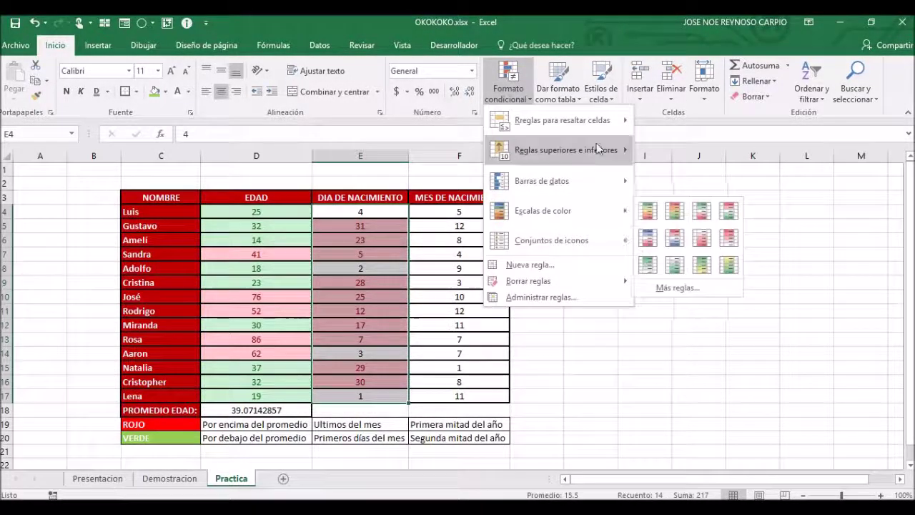
mouse_move(596, 149)
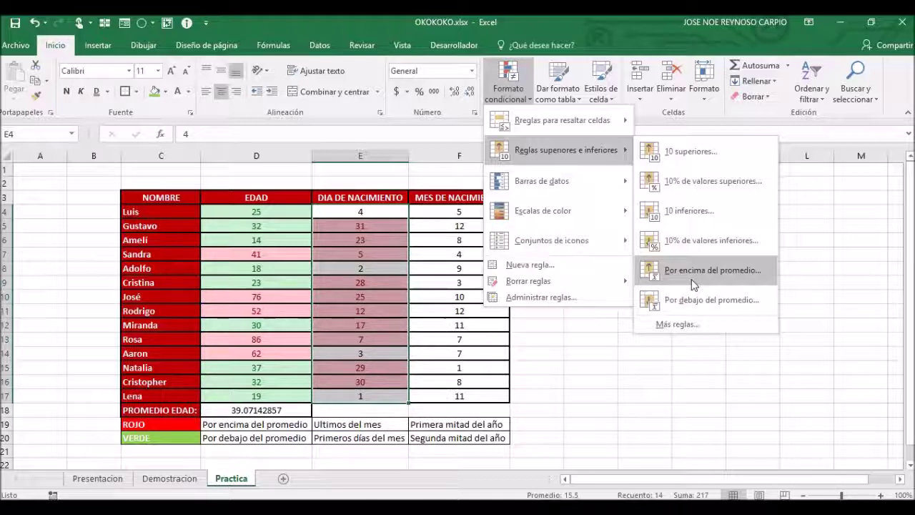
click(690, 211)
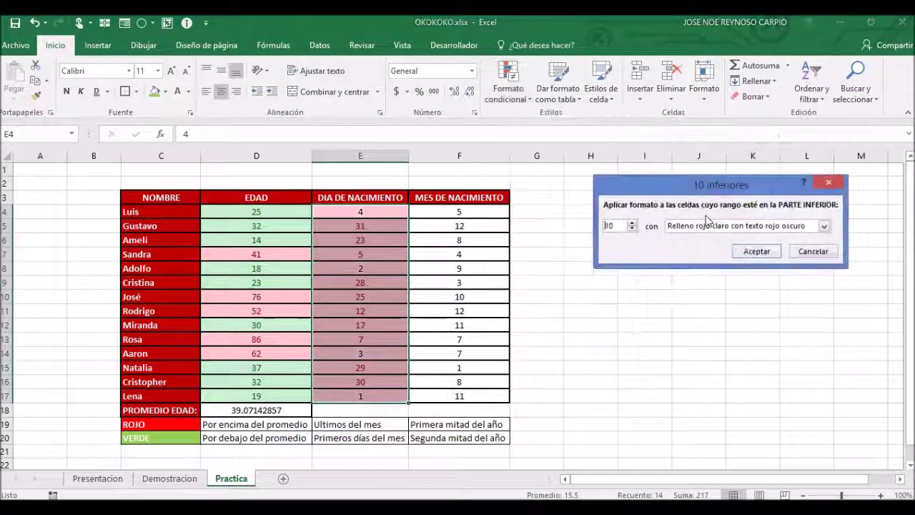
click(720, 227)
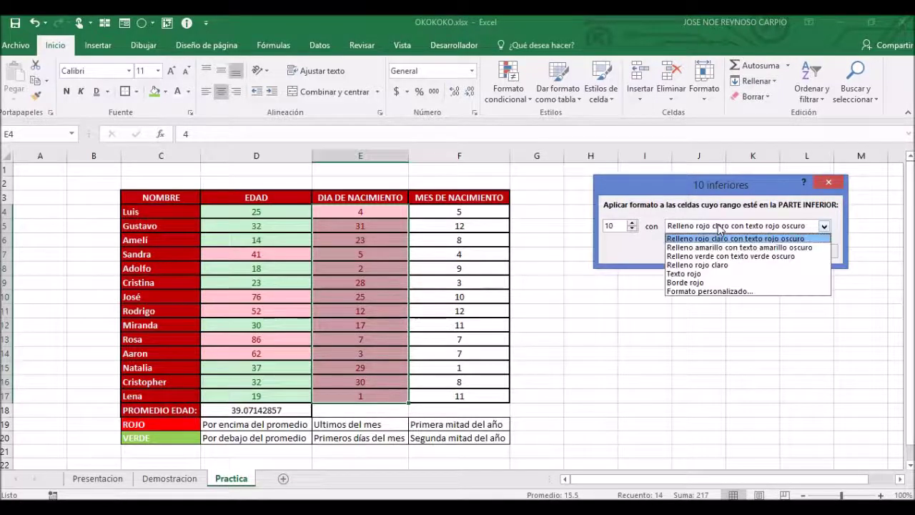
click(726, 256)
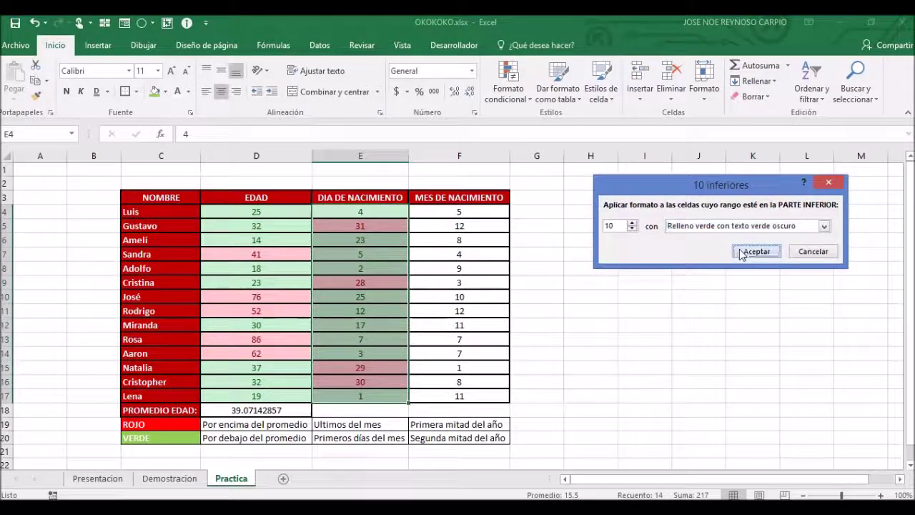
click(742, 252)
click(632, 380)
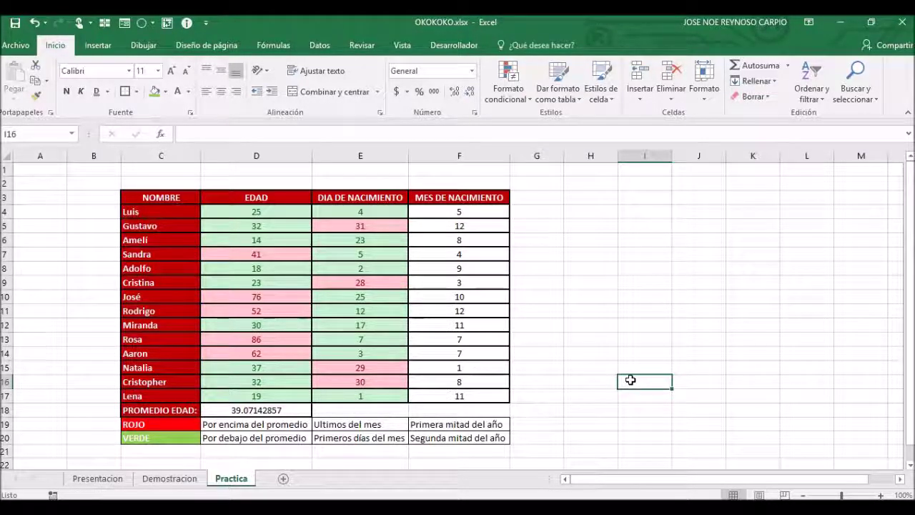
Highlight the top 6 values of MES DE NACIMIENTO in F4:F17 using light red fill with dark red text
click(485, 213)
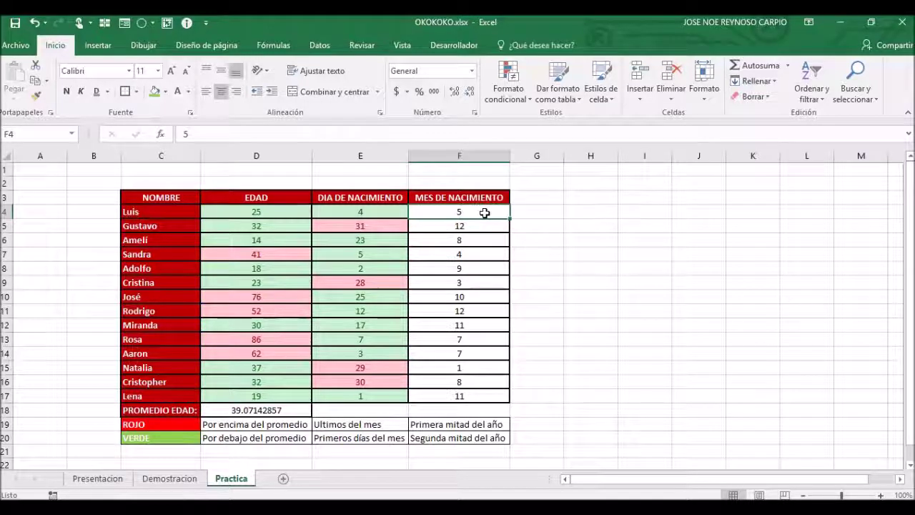
drag(484, 212, 470, 395)
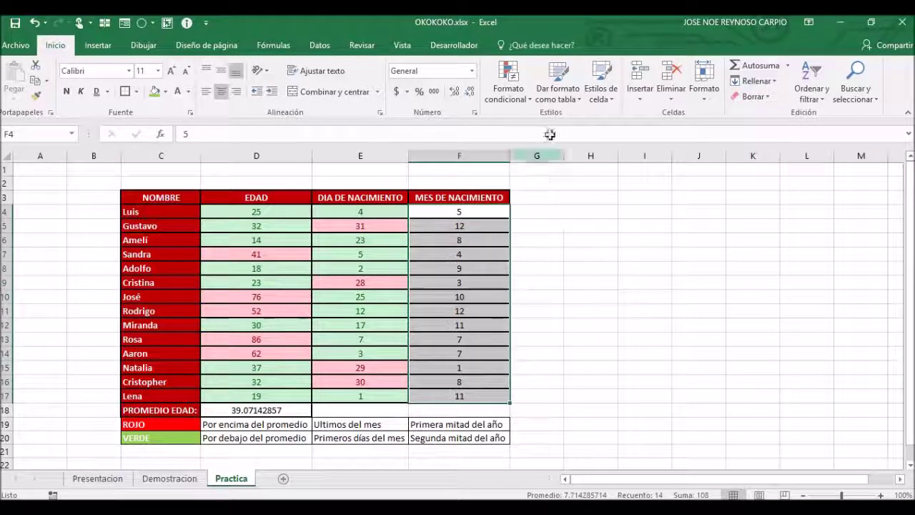
click(511, 78)
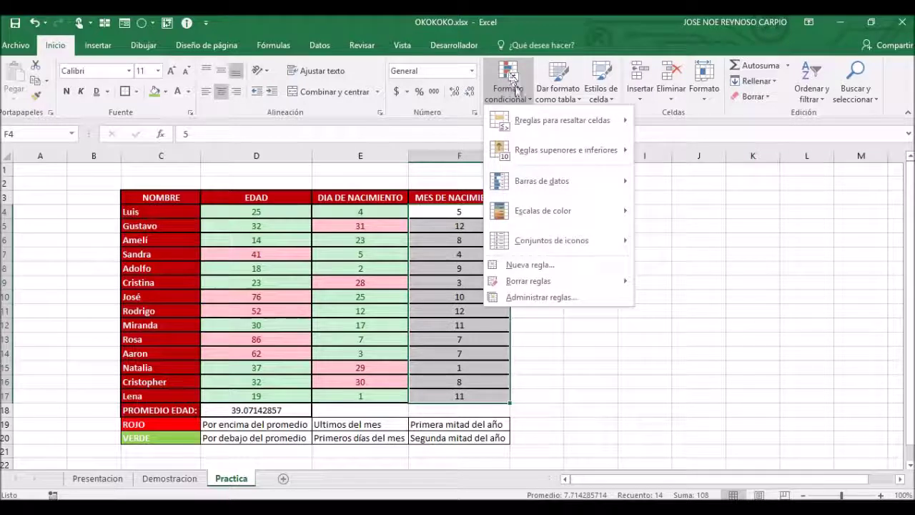
mouse_move(557, 153)
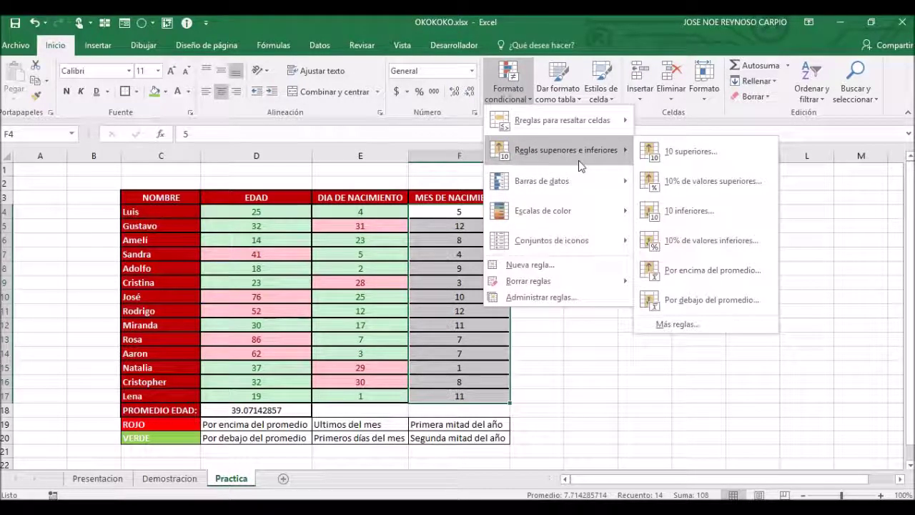
click(663, 152)
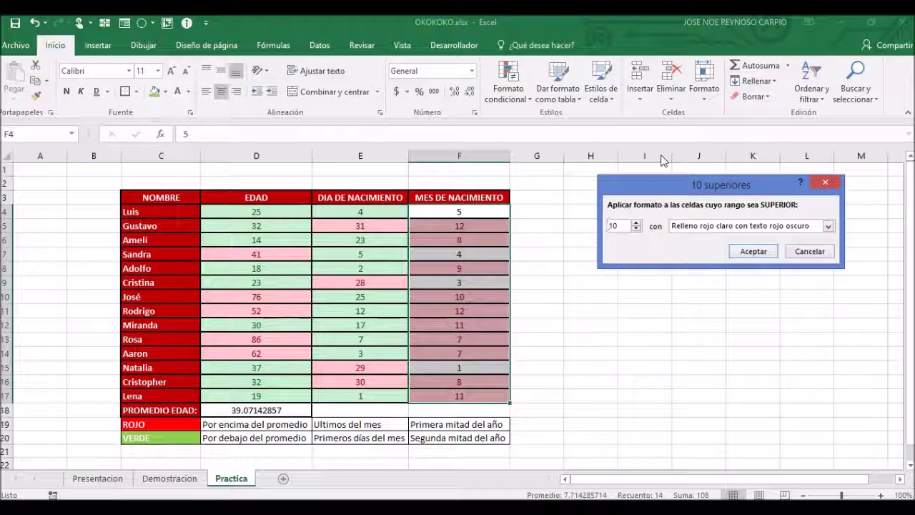
click(636, 229)
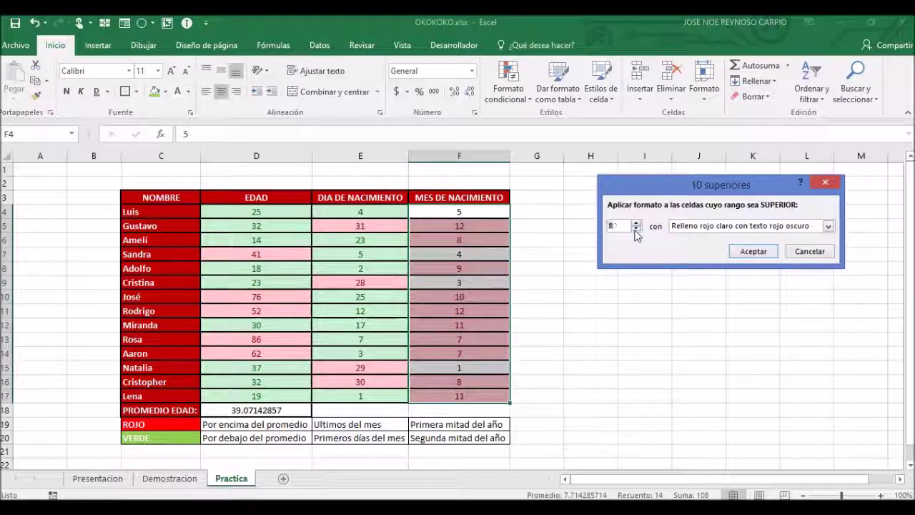
click(635, 228)
click(636, 229)
click(635, 229)
click(636, 229)
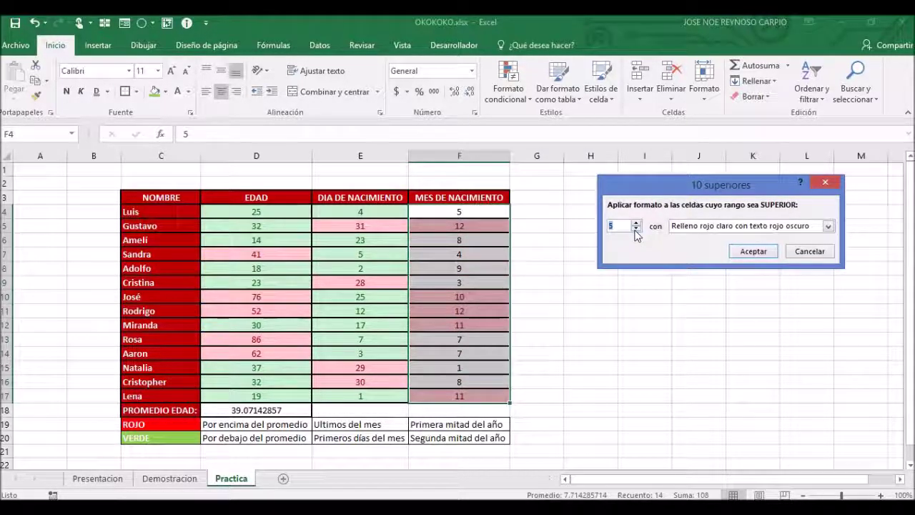
click(635, 223)
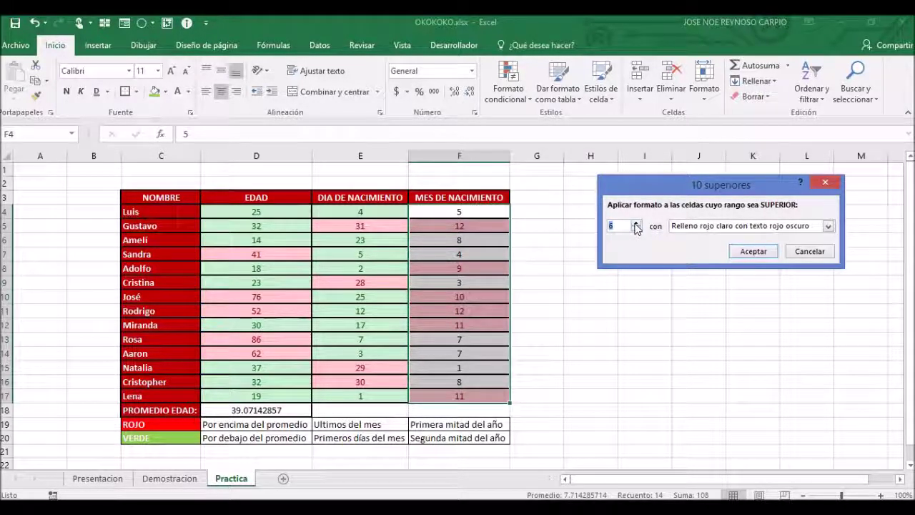
click(749, 253)
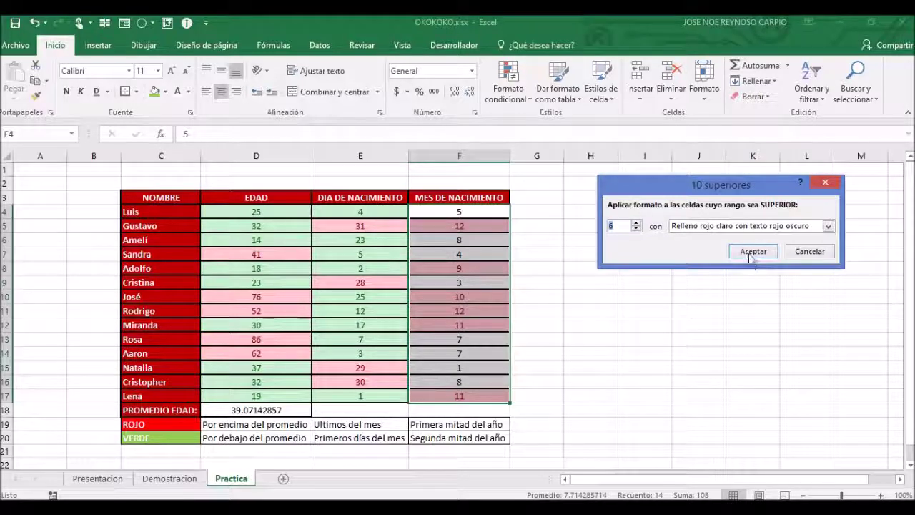
Highlight the bottom 6 values of MES DE NACIMIENTO in F4:F17 using green fill with dark green text
click(508, 80)
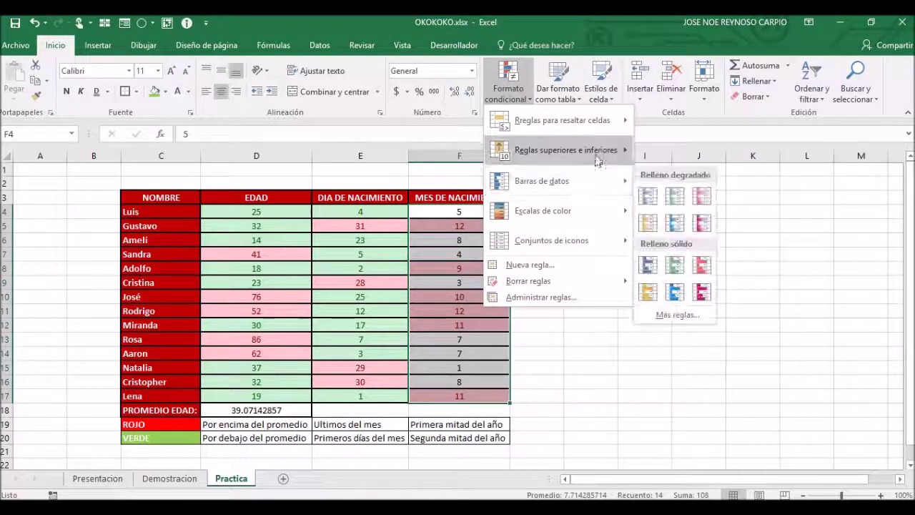
mouse_move(596, 153)
click(715, 207)
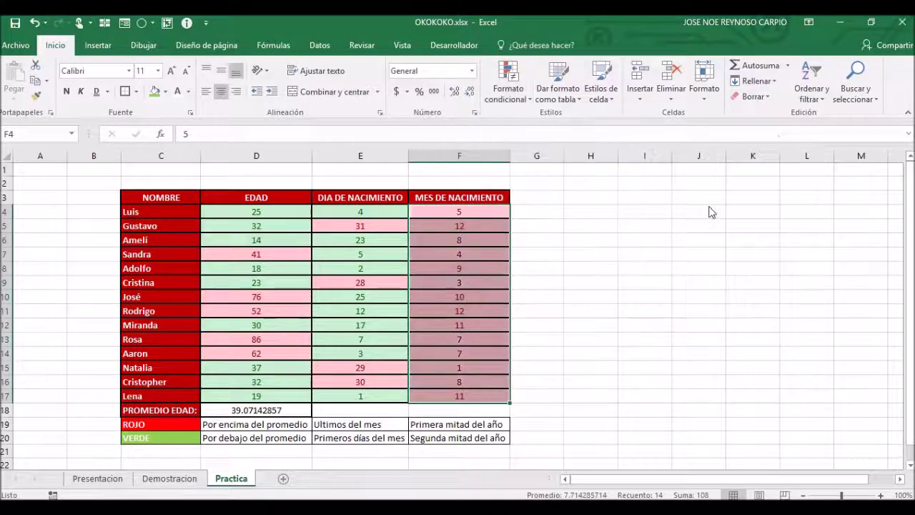
click(632, 230)
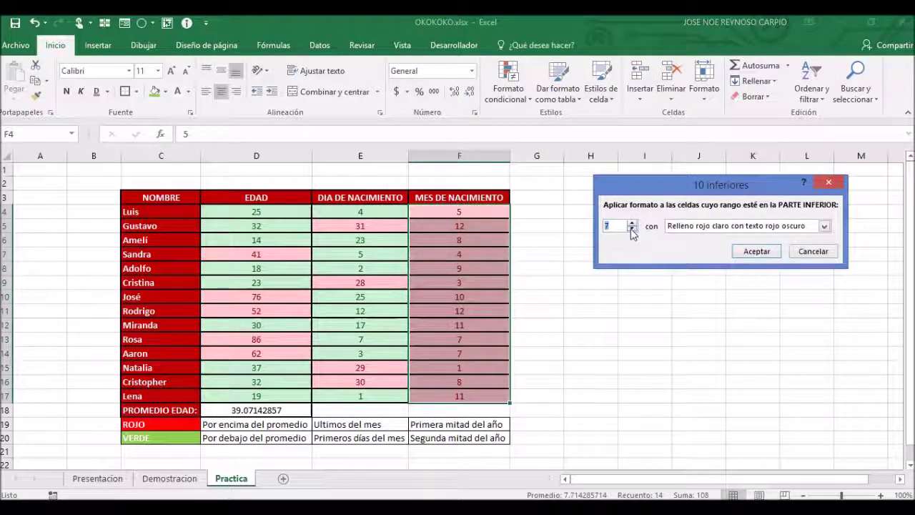
click(632, 229)
click(632, 229)
click(632, 229)
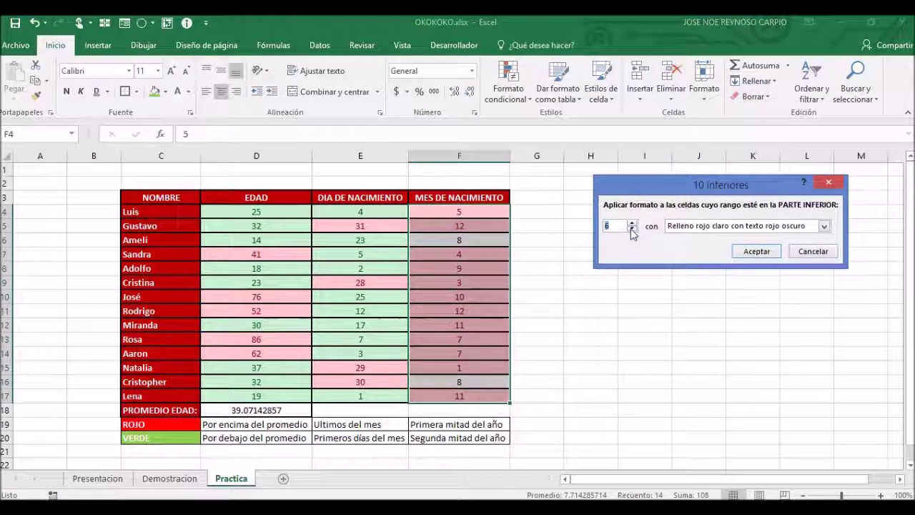
click(680, 226)
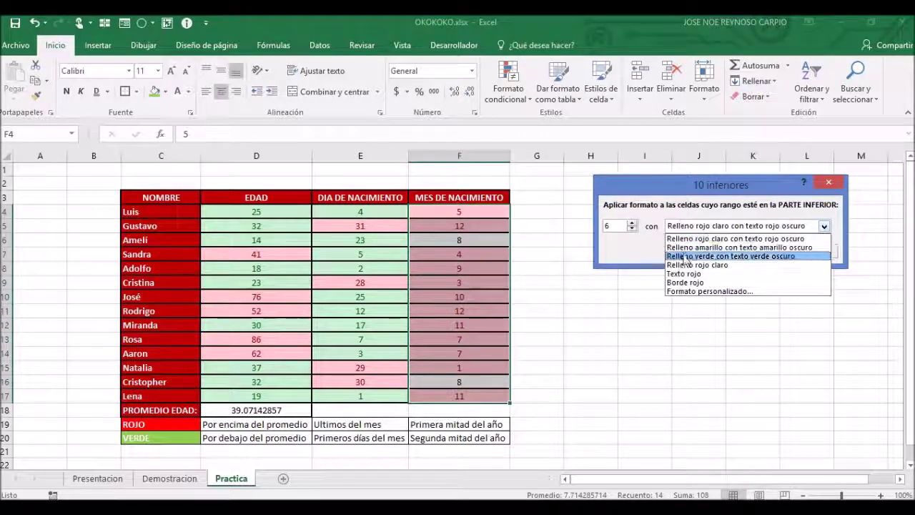
click(684, 257)
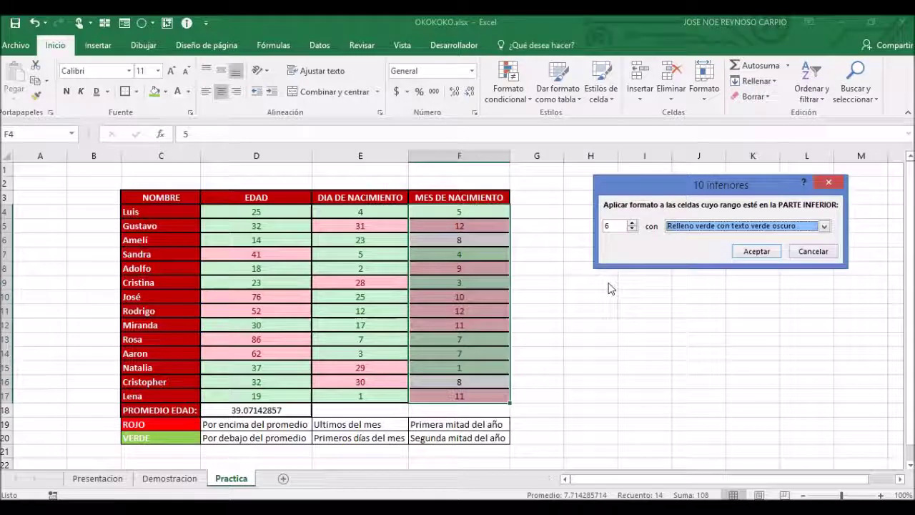
click(755, 252)
click(594, 462)
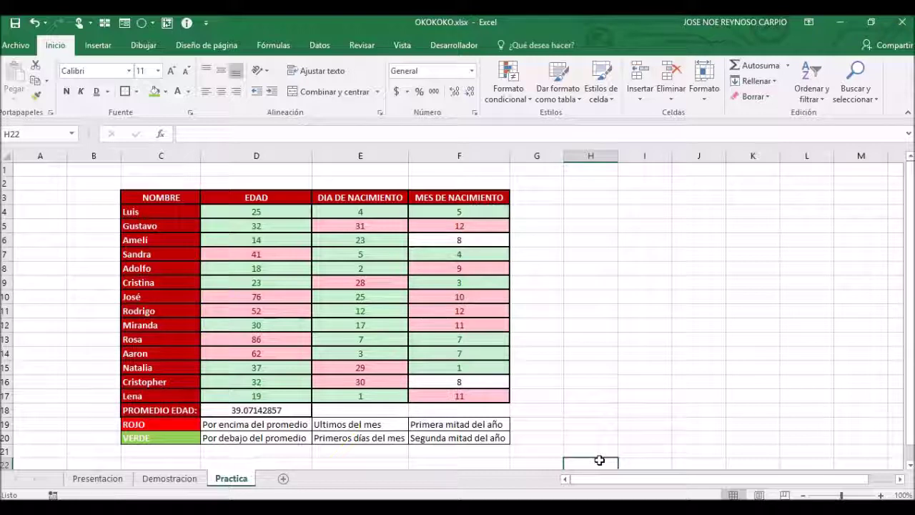
Check the unhighlighted months in F6 and F16 and add a bottom 7 rule to F4:F17 using green fill with dark green text
click(439, 385)
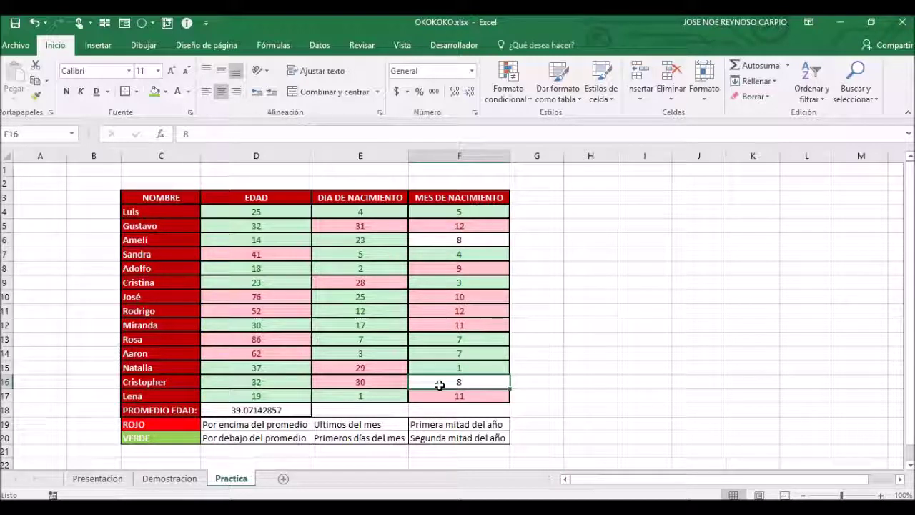
click(460, 241)
click(429, 384)
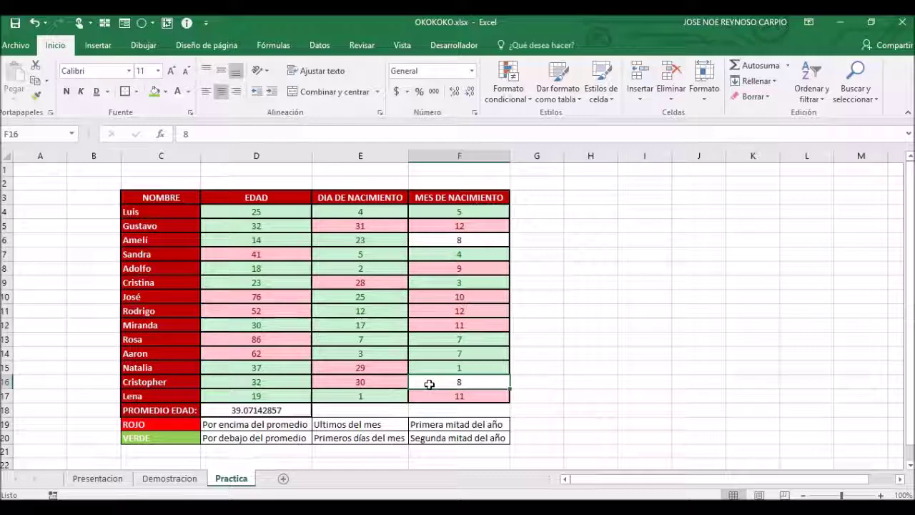
click(466, 213)
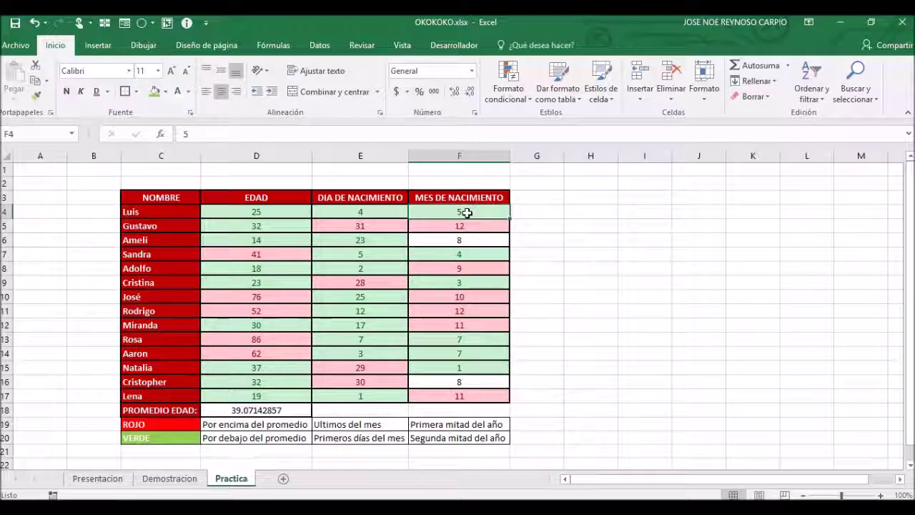
drag(466, 213, 501, 394)
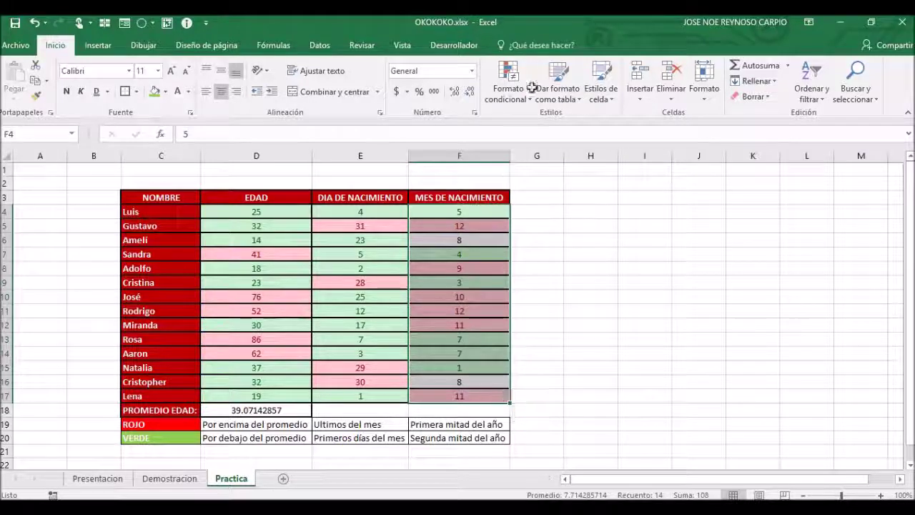
click(516, 94)
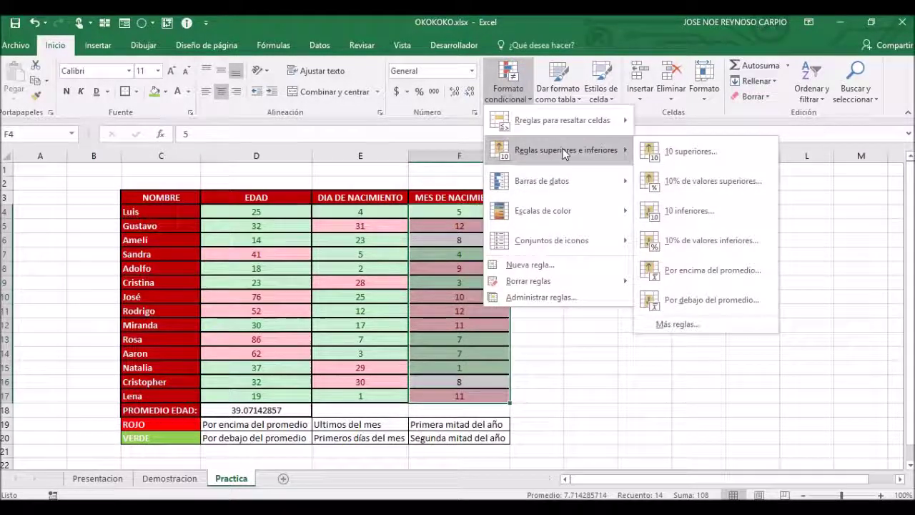
click(688, 211)
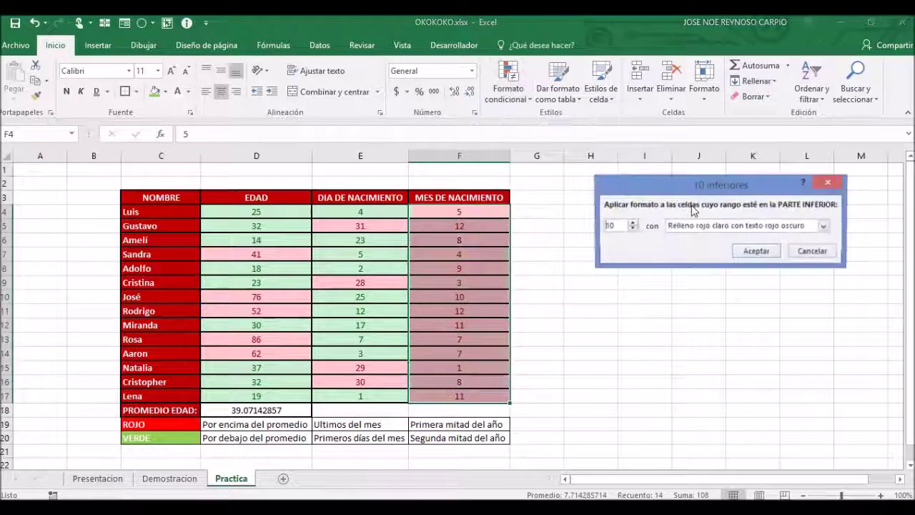
click(632, 228)
click(632, 228)
click(632, 228)
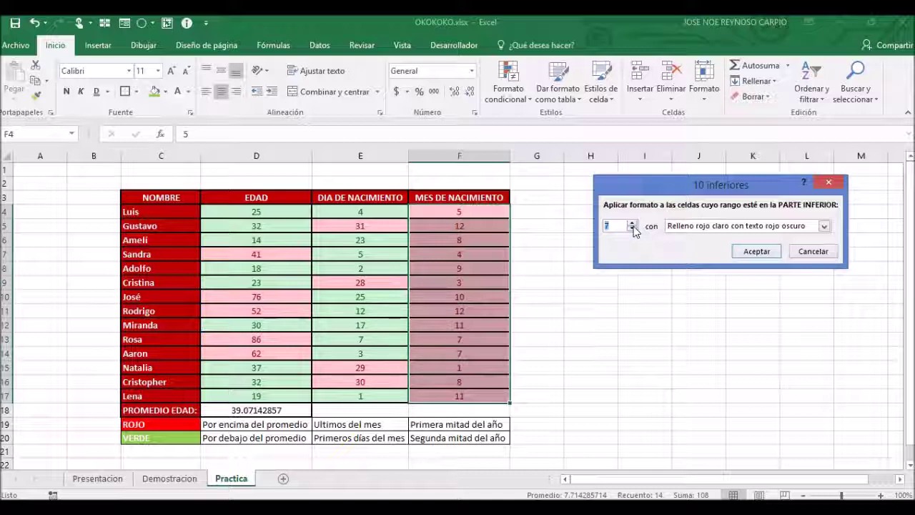
click(762, 228)
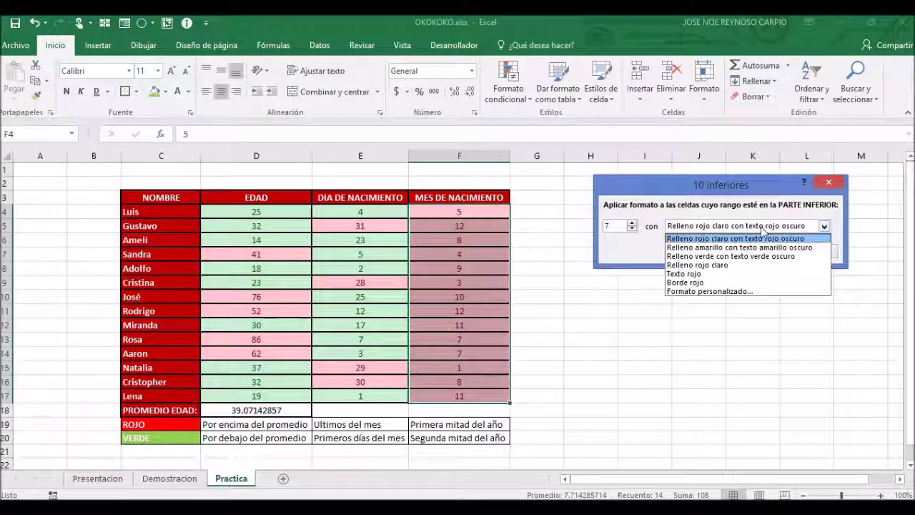
click(708, 256)
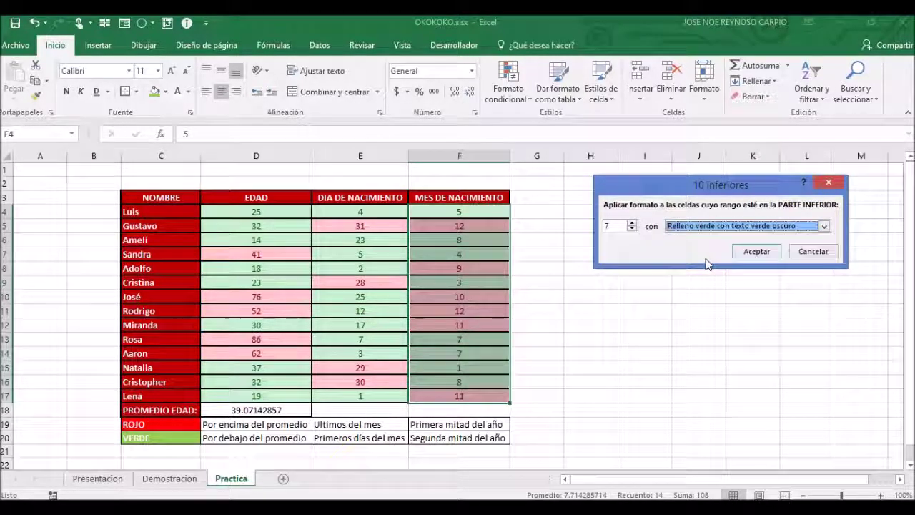
click(756, 251)
click(580, 334)
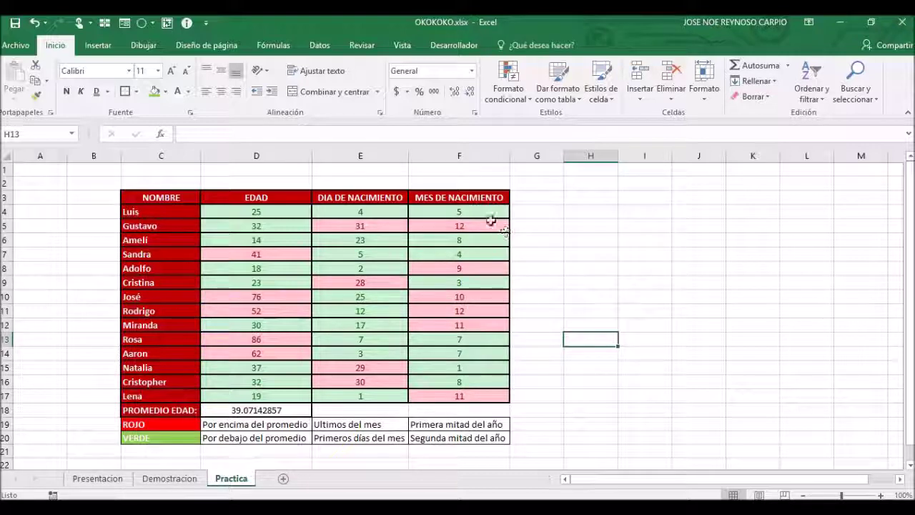
Add a top-values rule to F4:F17 reaching down to month 8 with light red fill and dark red text, and check F16 and F6
drag(484, 212, 480, 396)
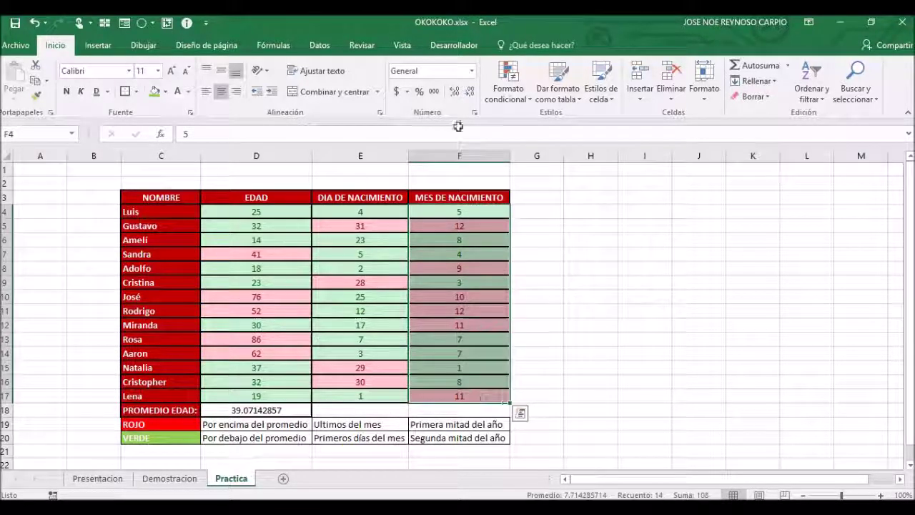
click(501, 105)
mouse_move(533, 151)
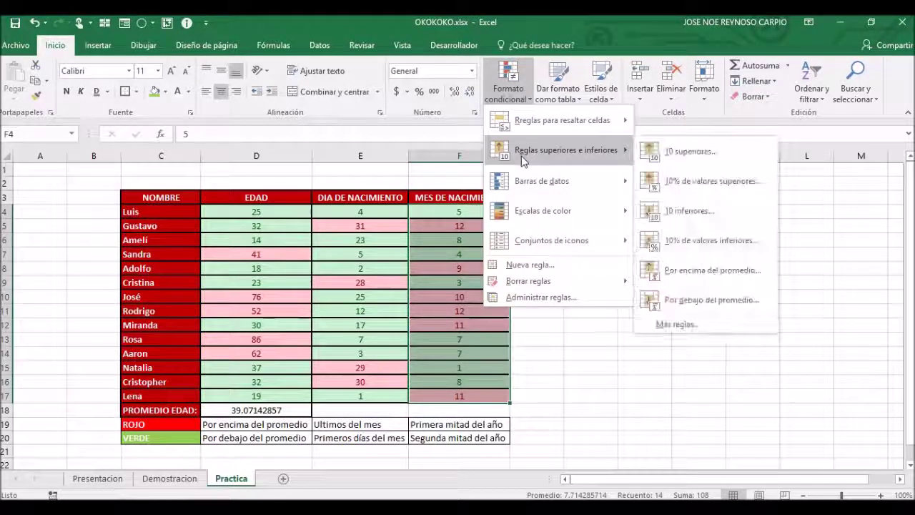
click(690, 152)
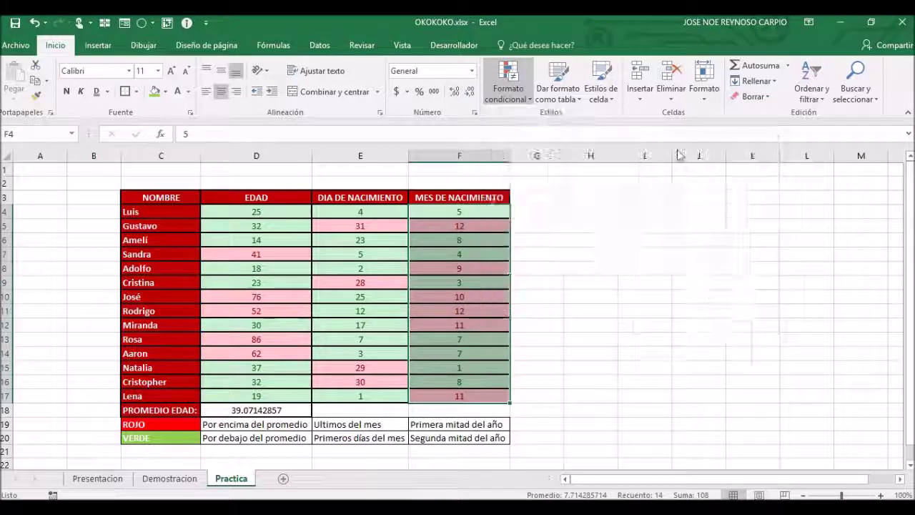
click(636, 229)
click(636, 229)
click(635, 229)
click(753, 251)
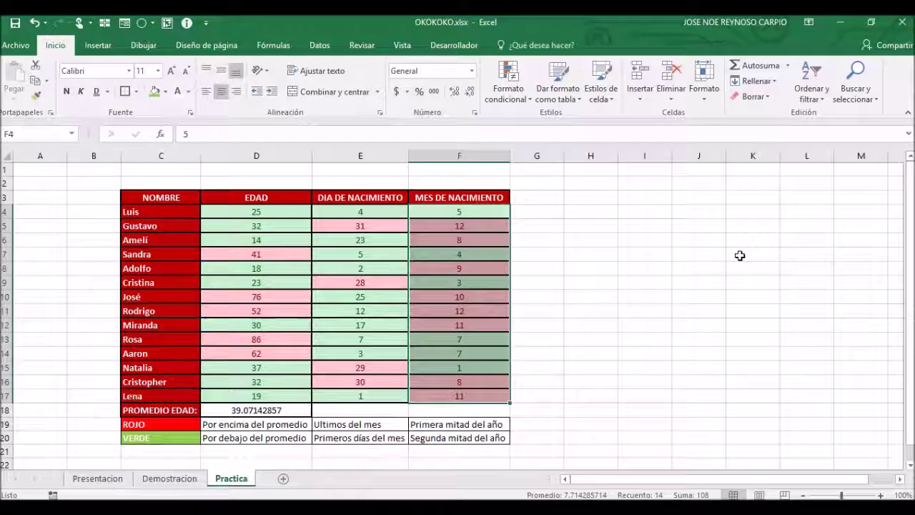
click(565, 314)
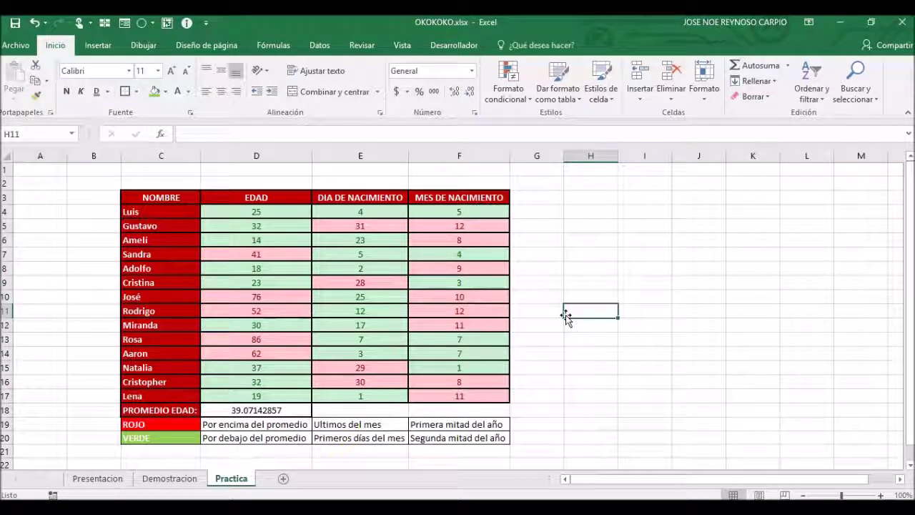
click(478, 380)
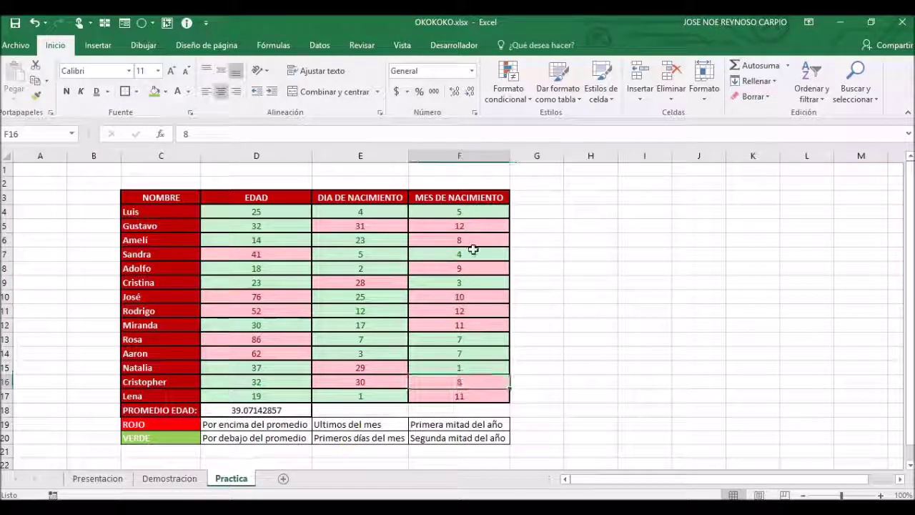
click(472, 237)
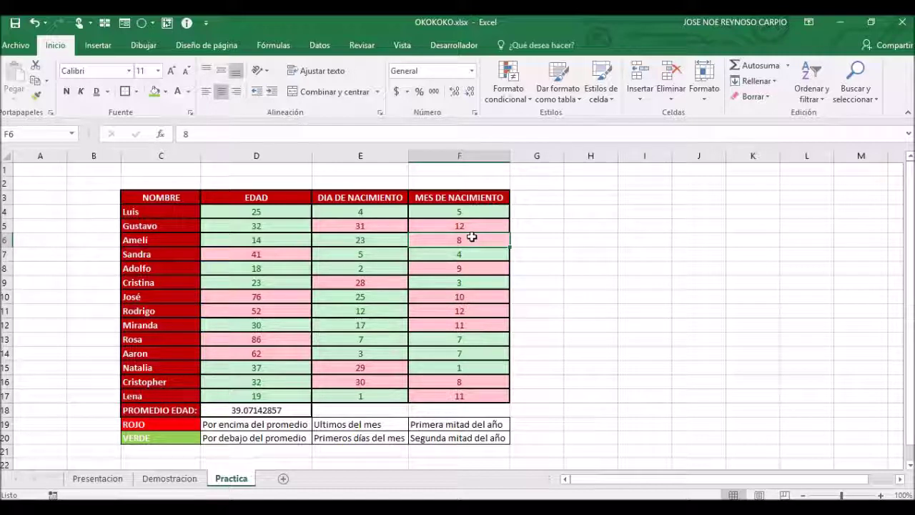
Replace the ROJO description under MES DE NACIMIENTO in F19 with "Segunda mitad del año"
click(425, 424)
text(SE)
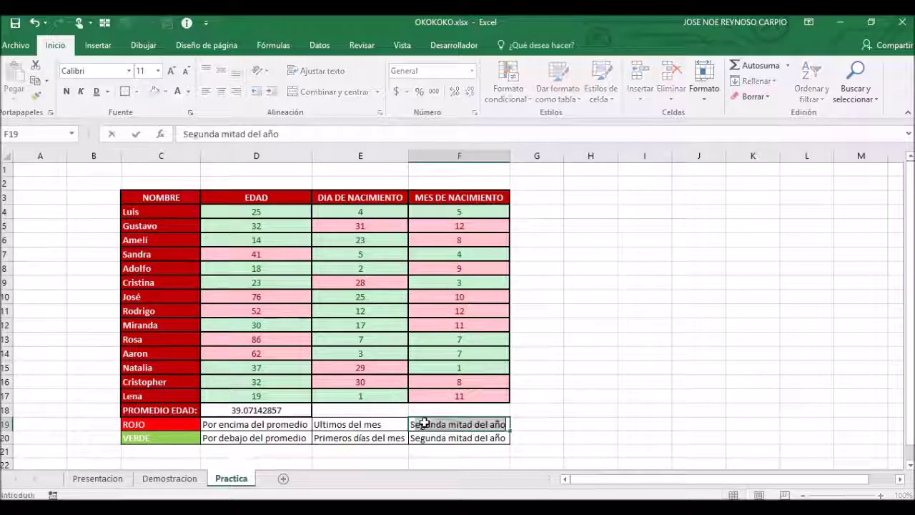
key(BackSpace)
key(BackSpace)
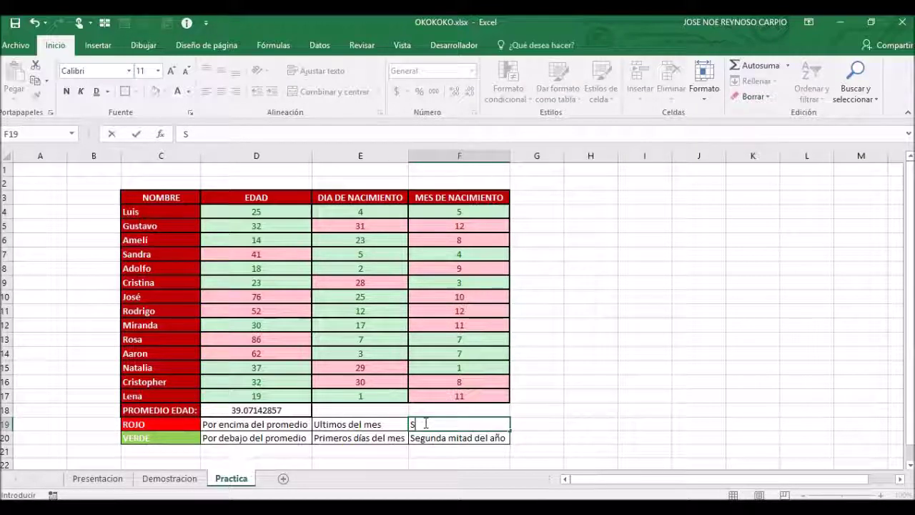
text(egunda)
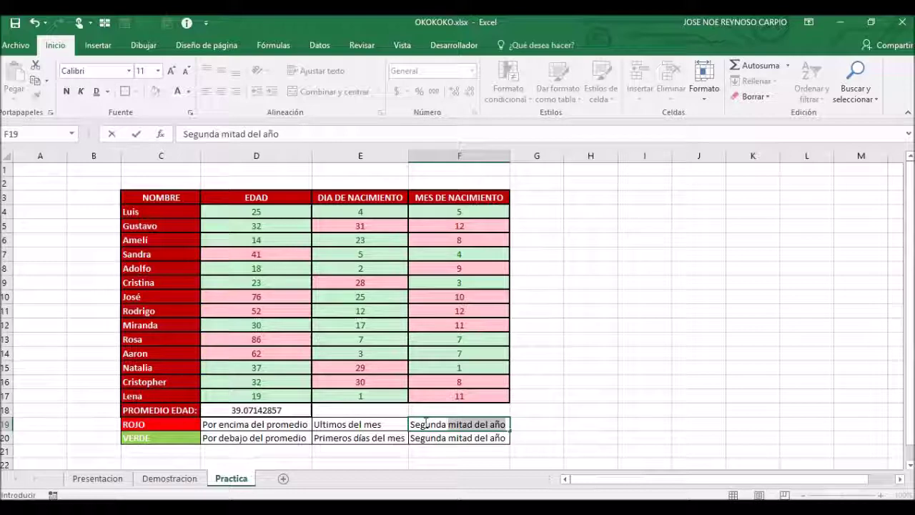
key(Return)
Replace the VERDE description under MES DE NACIMIENTO in F20 with "Primera mitad del año"
text(P)
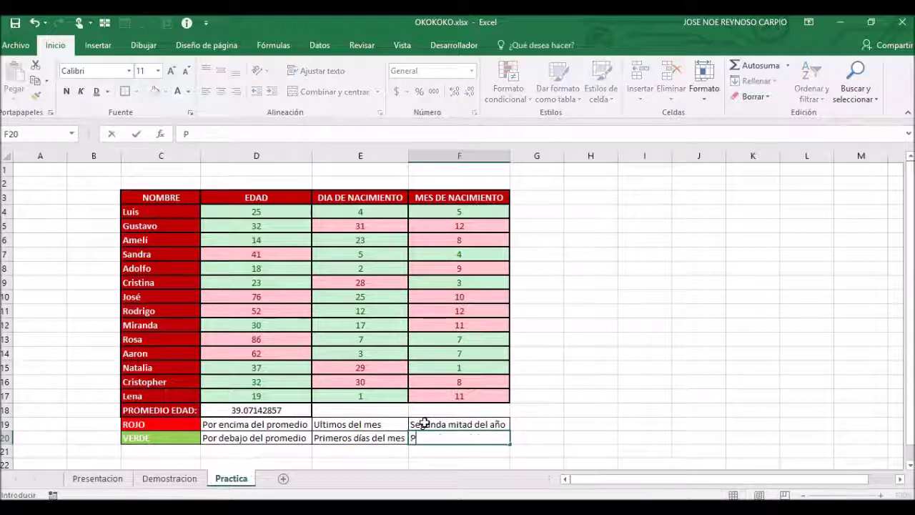
text(rimera mitad del añ)
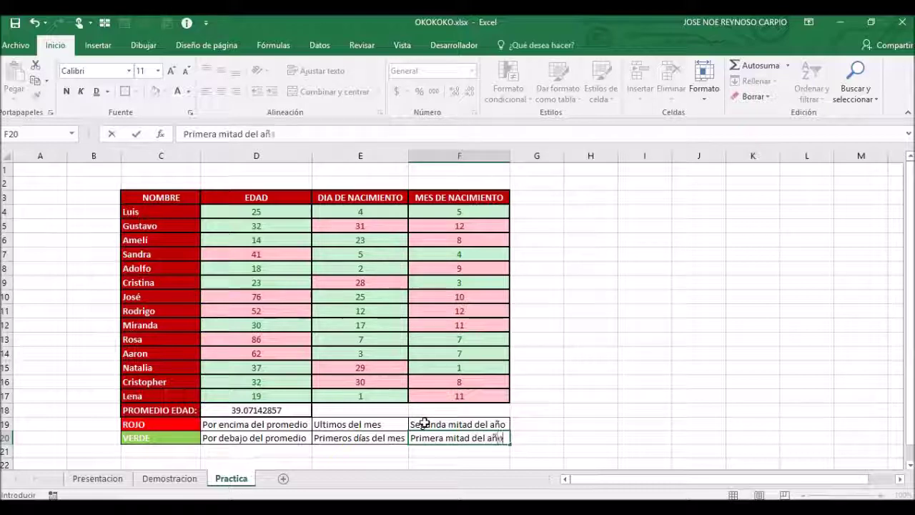
text(o)
click(567, 447)
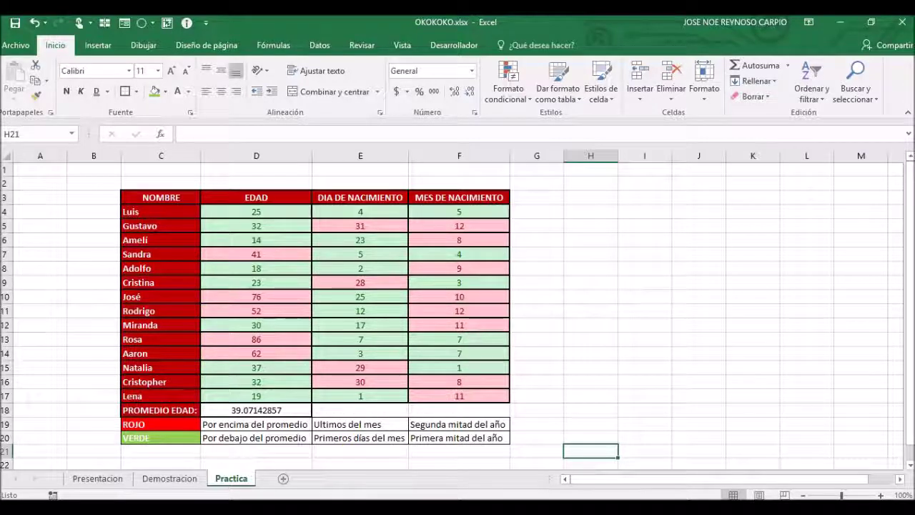
key(alt+Tab)
click(610, 342)
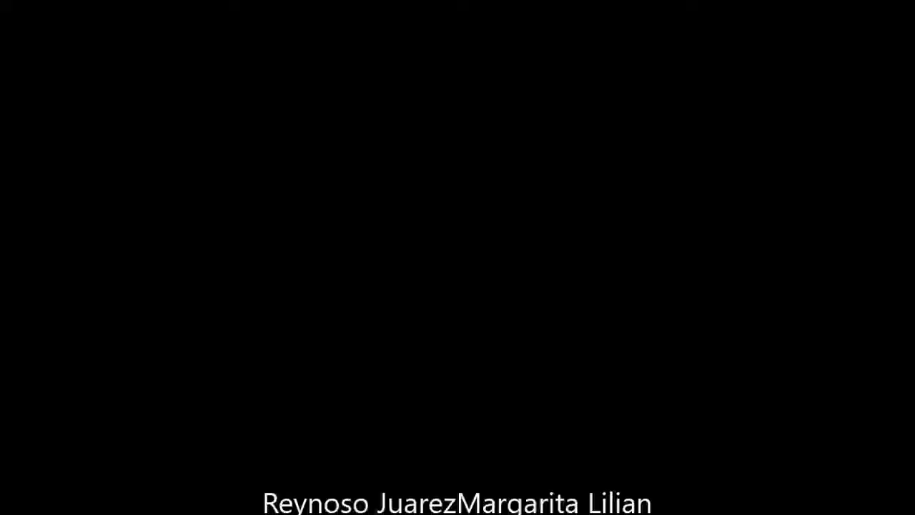